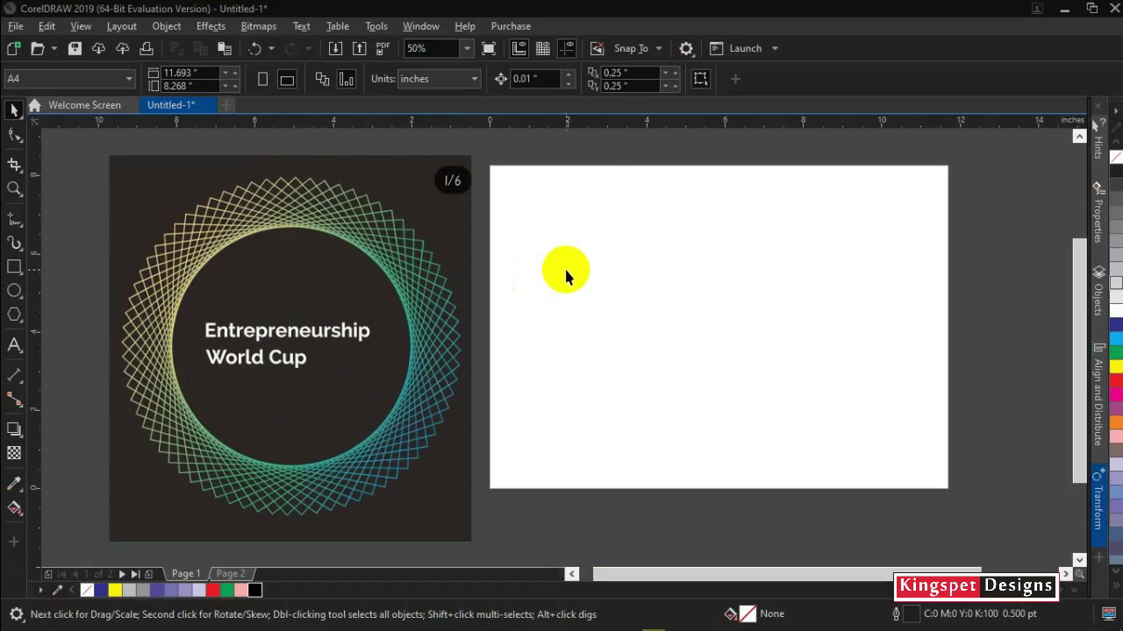
Step: Draw a circle about 4.28 inches in diameter in the middle of the page
left_click(15, 291)
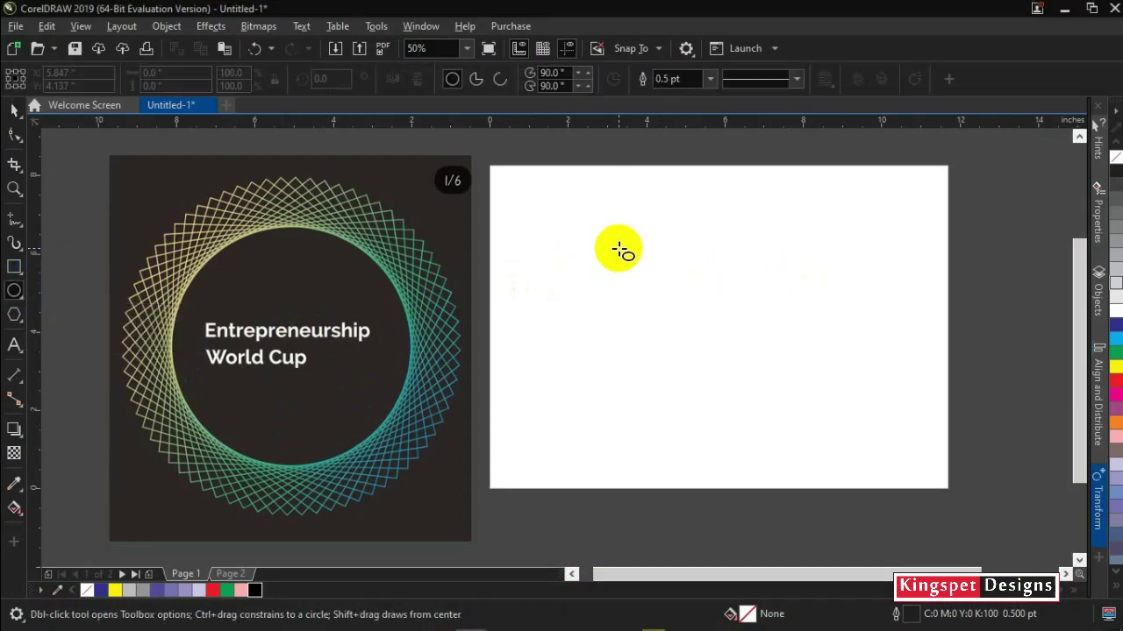
left_click_drag(647, 242, 686, 377)
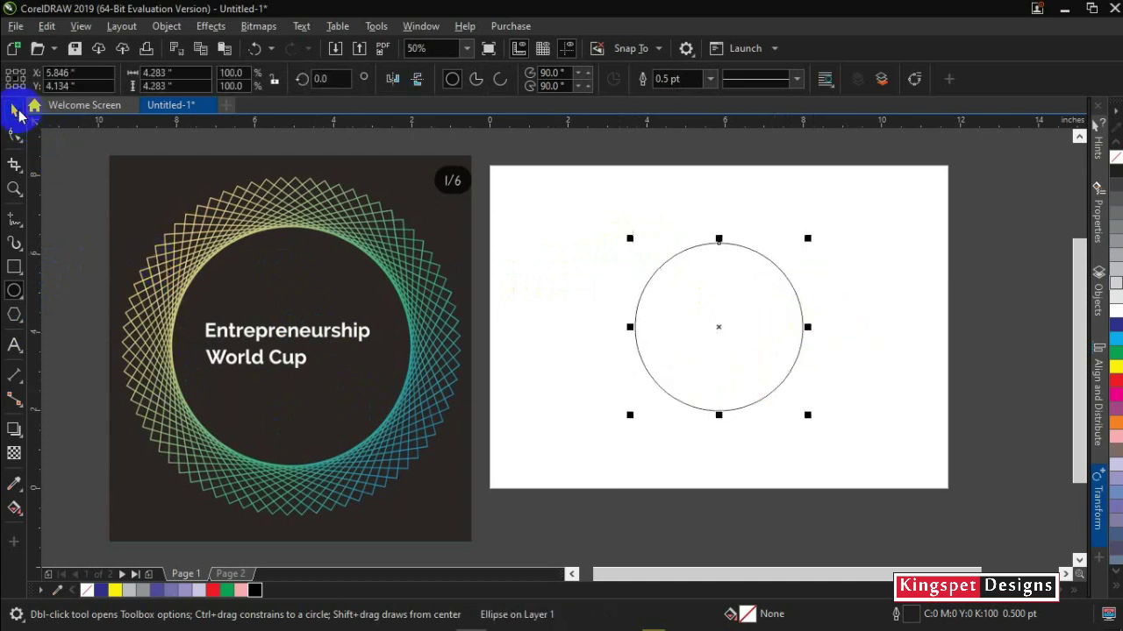
left_click(16, 110)
key("Escape")
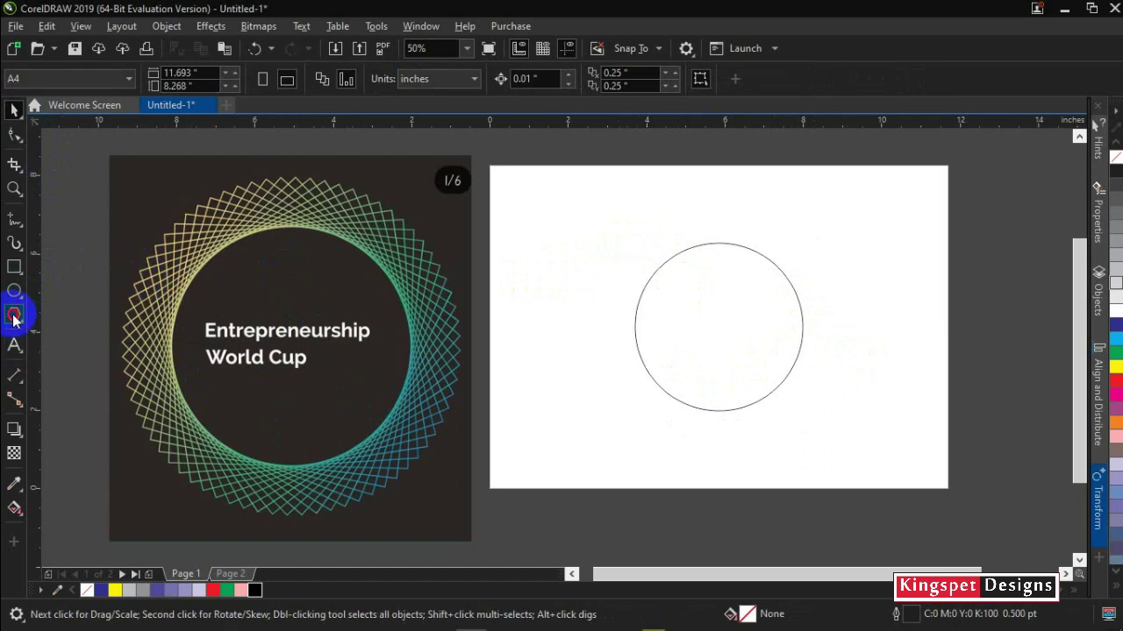
Step: Draw a three-sided polygon about 1.93 by 1.67 inches and place it beside the circle on its left
left_click(14, 316)
left_click_drag(544, 240, 633, 322)
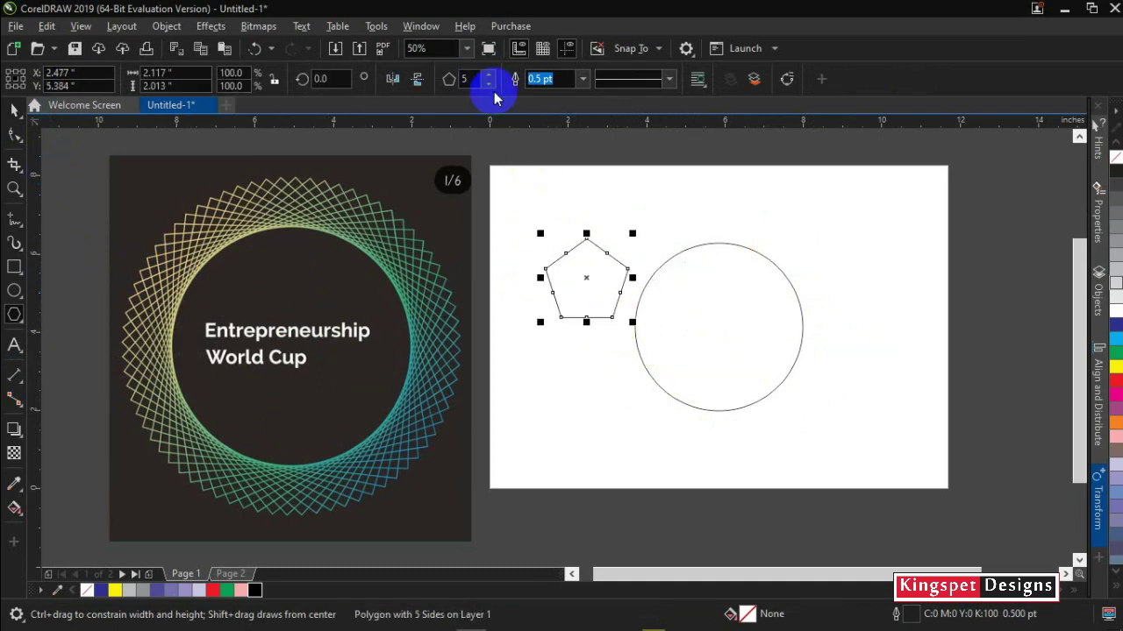
left_click(489, 84)
left_click(489, 84)
left_click(14, 109)
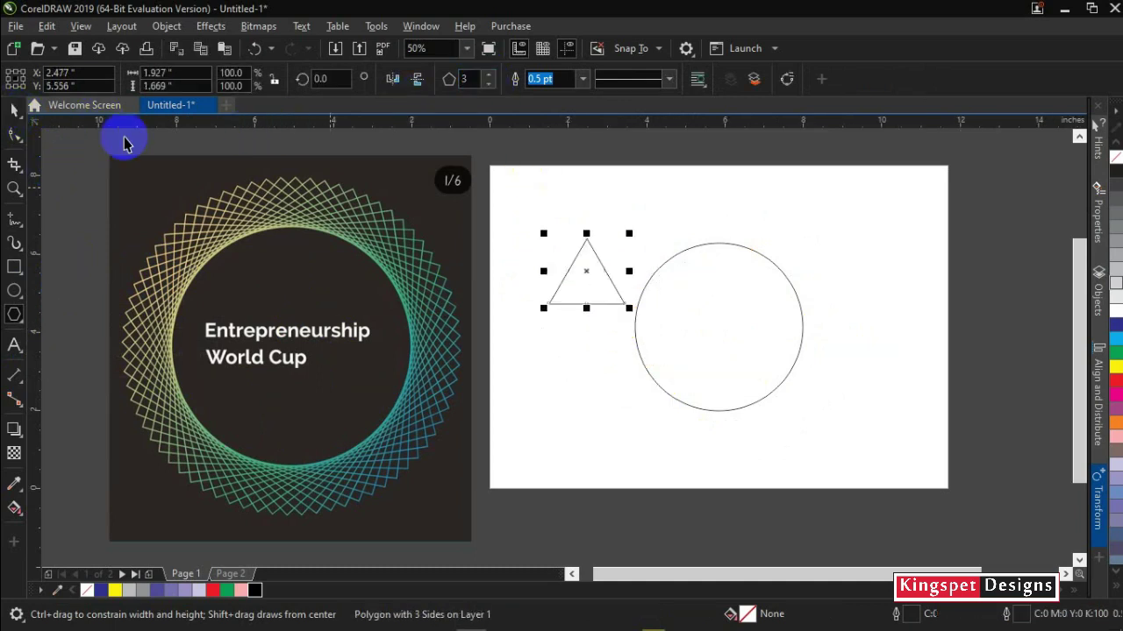
left_click_drag(586, 271, 587, 313)
scroll(614, 309, "up", 3)
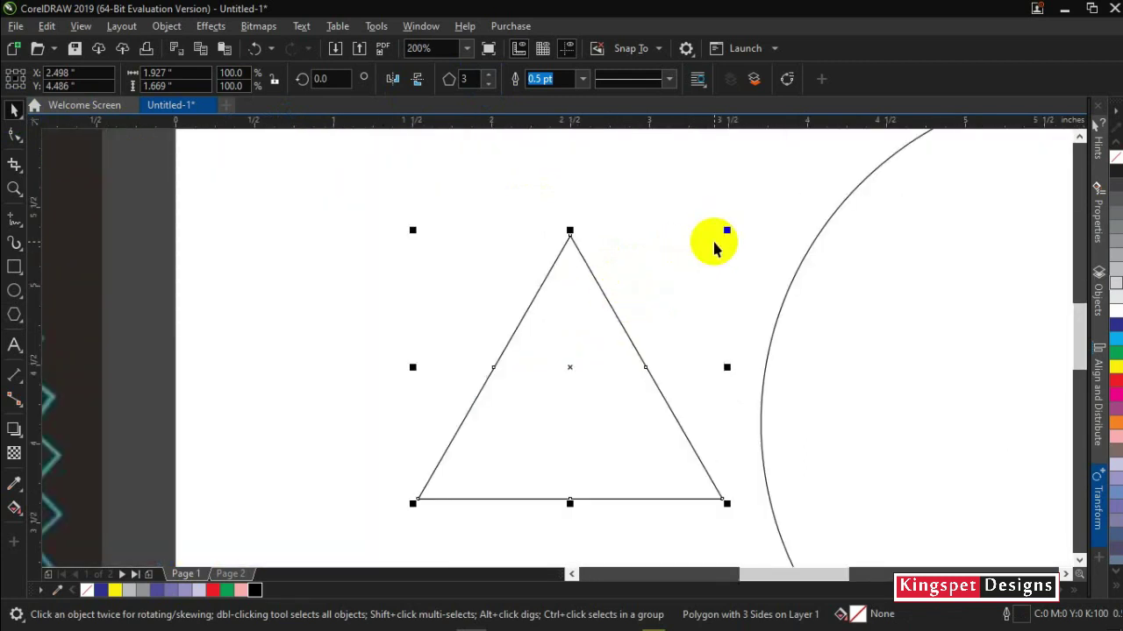
scroll(629, 263, "up", 2)
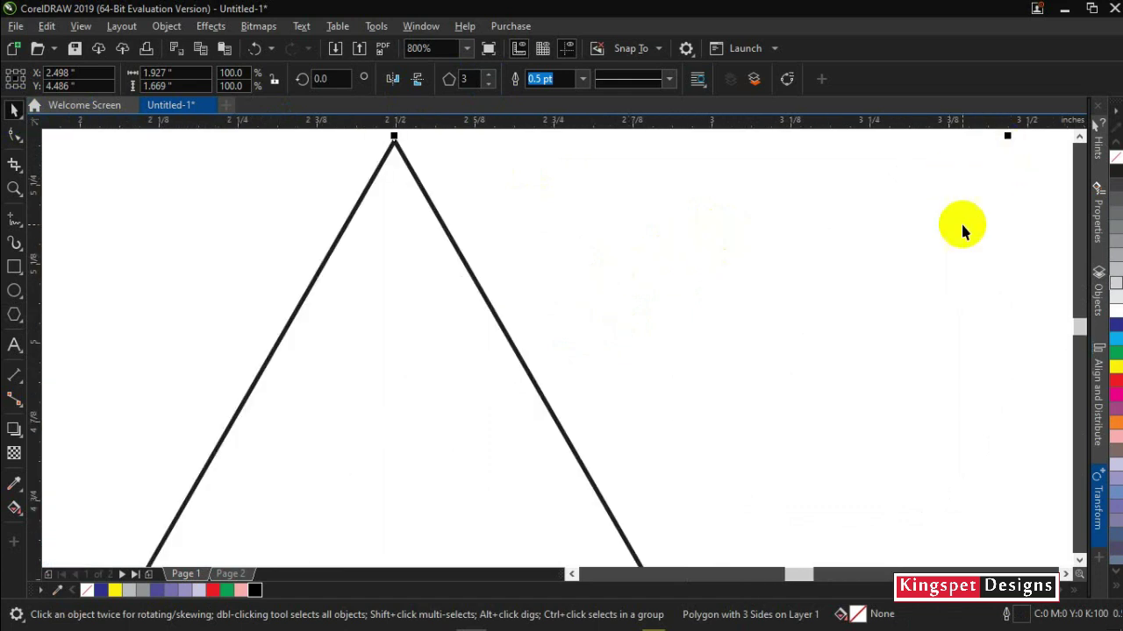
scroll(961, 221, "down", 1)
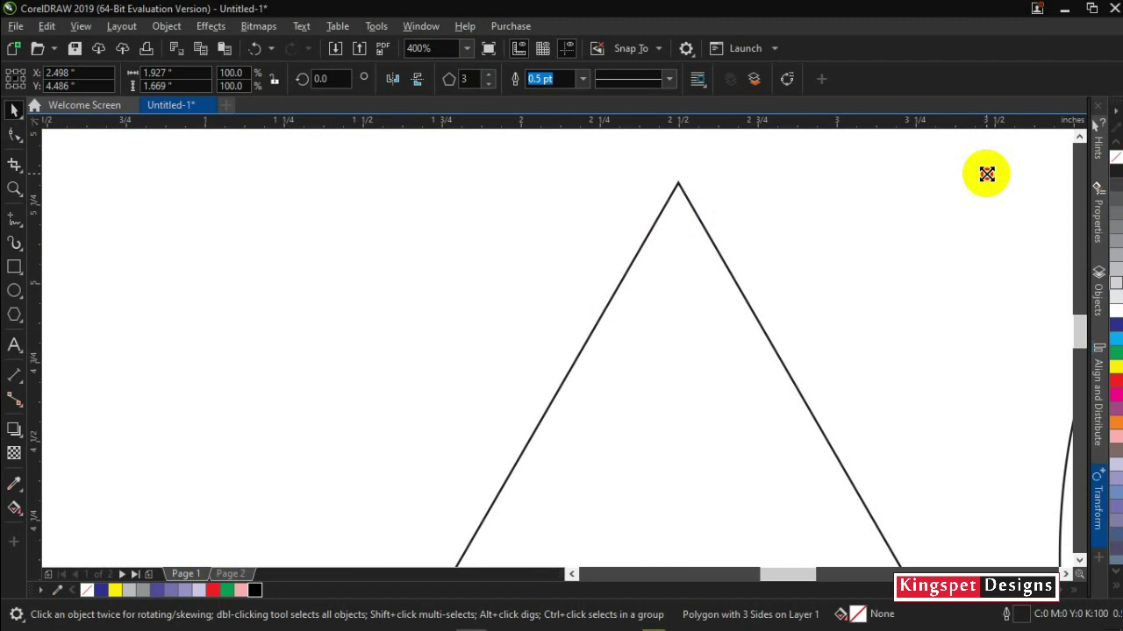
left_click_drag(986, 175, 984, 193)
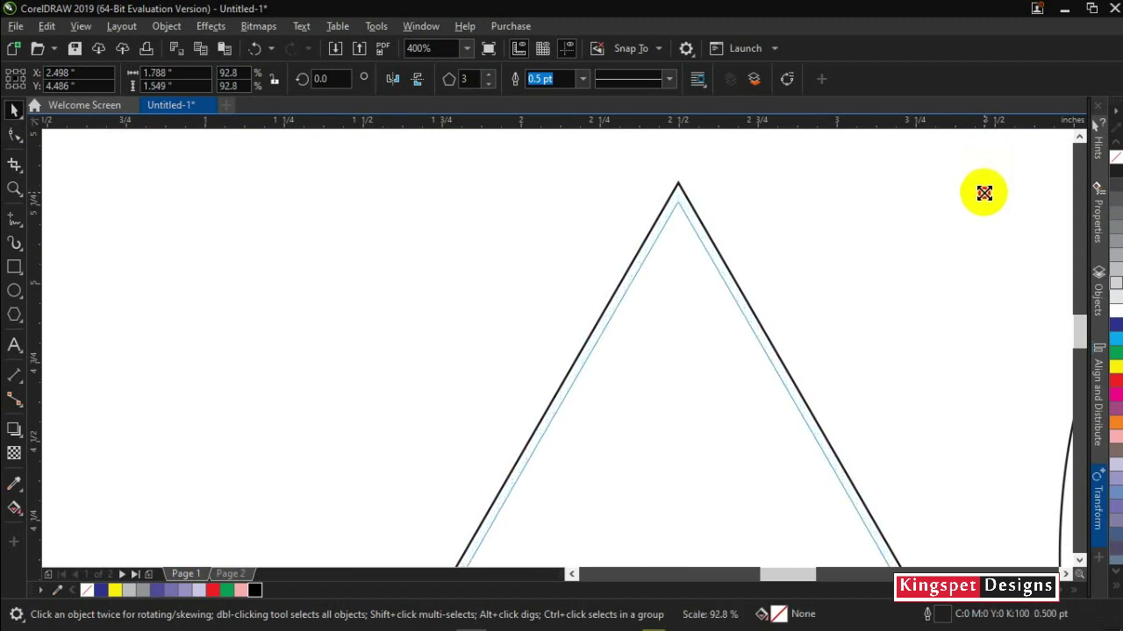
left_click_drag(984, 193, 984, 194)
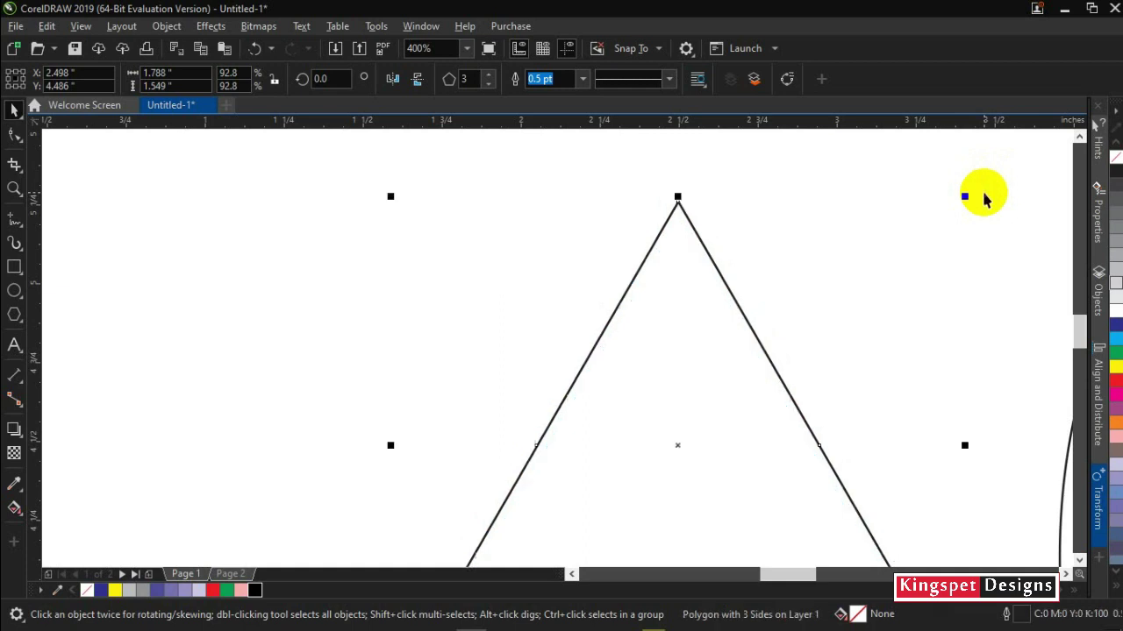
key("ctrl+z")
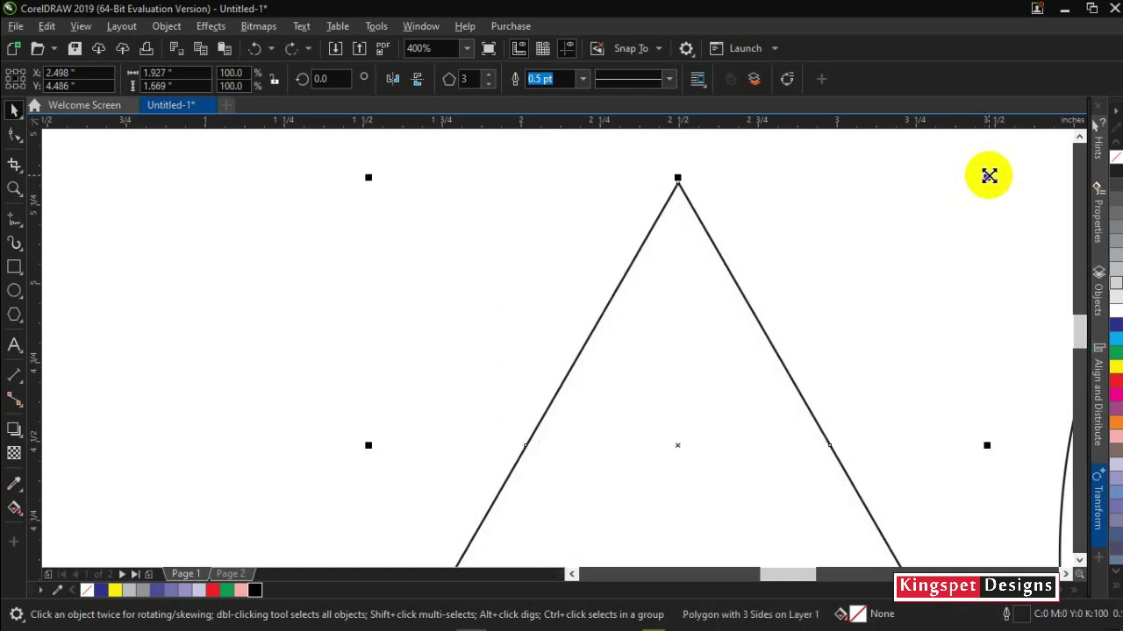
Step: Create a concentric copy of the triangle scaled to about 94.7% inside the original
left_click_drag(988, 177, 987, 188)
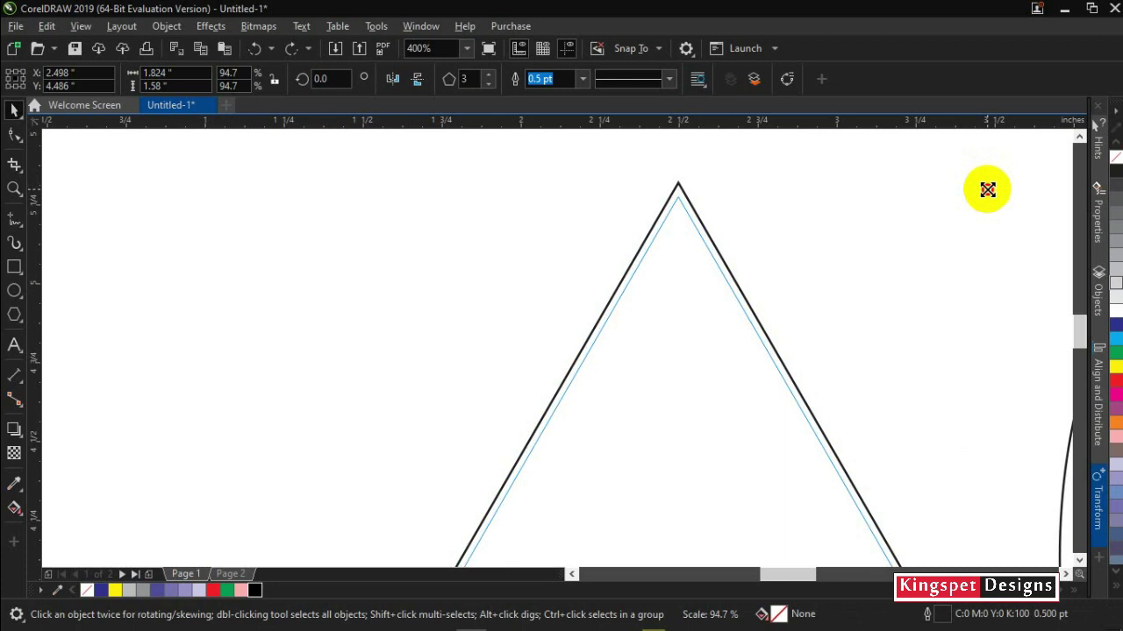
left_click_drag(987, 194, 983, 190)
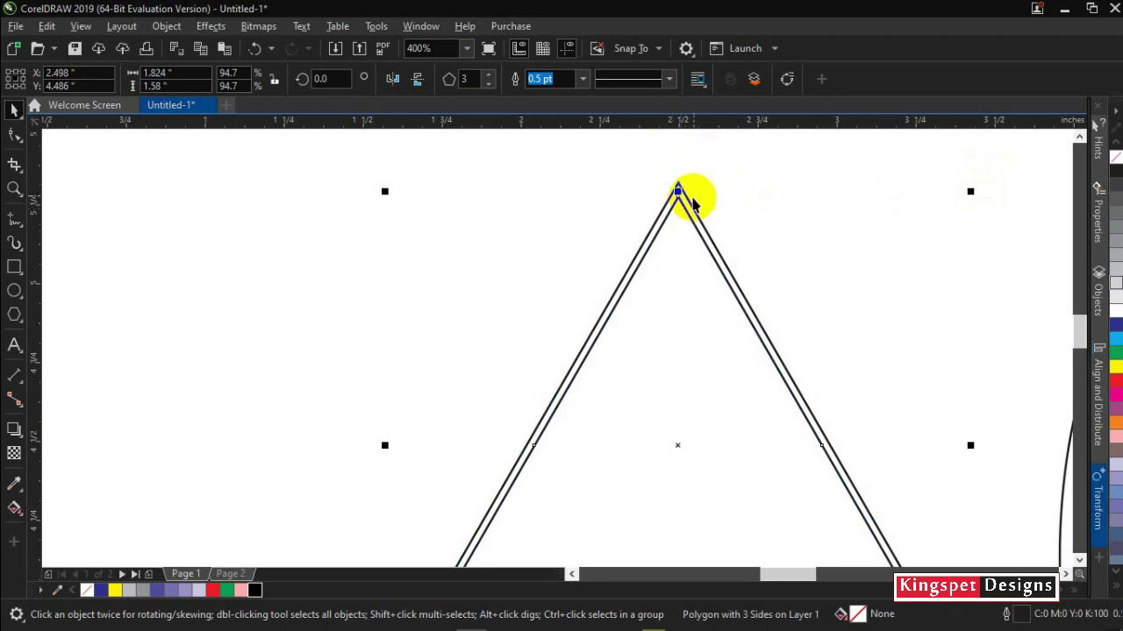
left_click(692, 264)
left_click(692, 264)
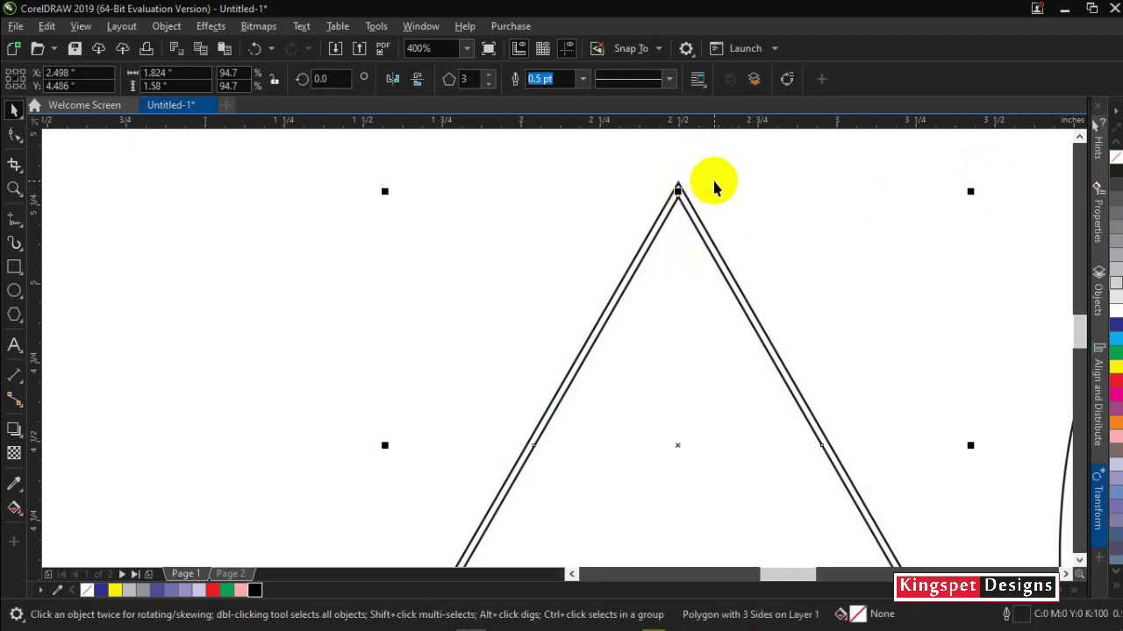
Step: Trim the outer triangle with the smaller inner triangle
left_click(674, 257)
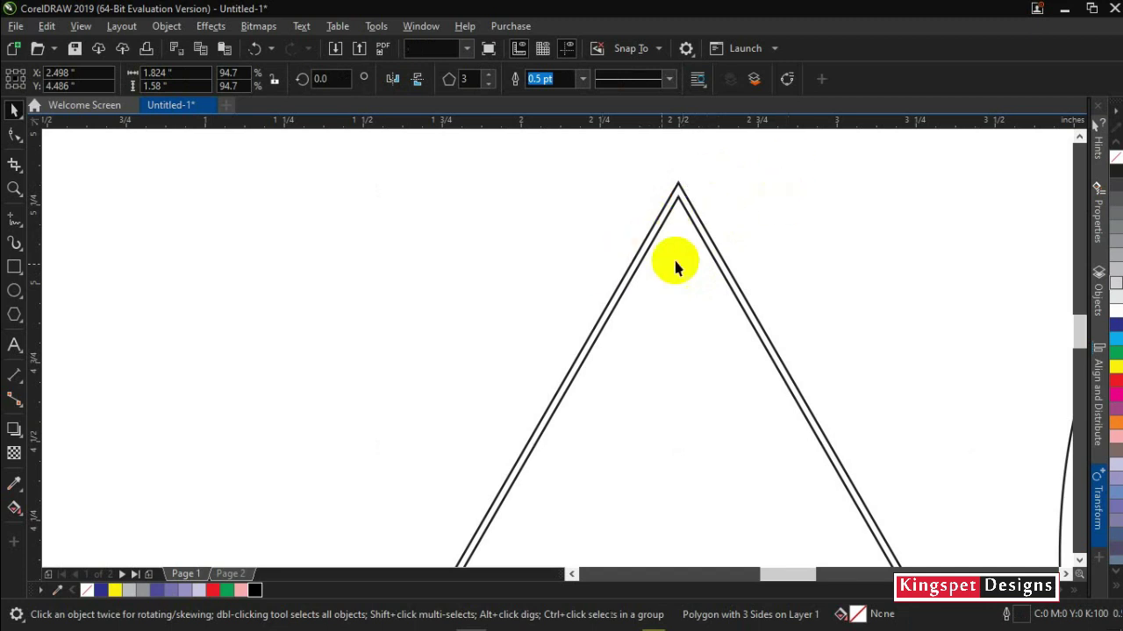
left_click(677, 256)
scroll(674, 183, "up", 1)
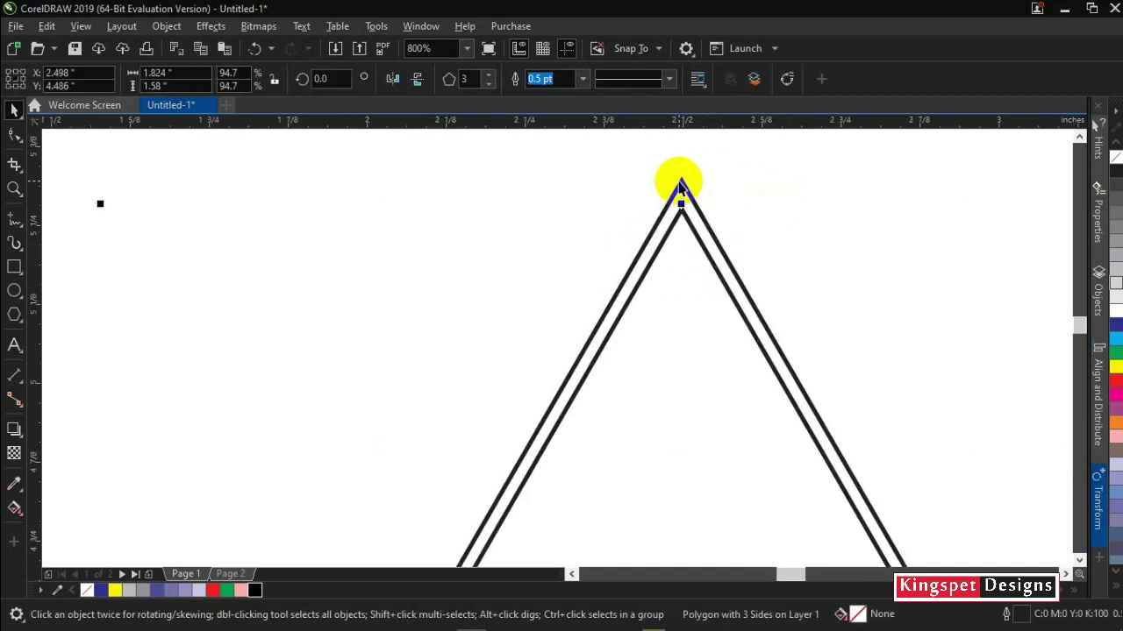
left_click(681, 180, "shift")
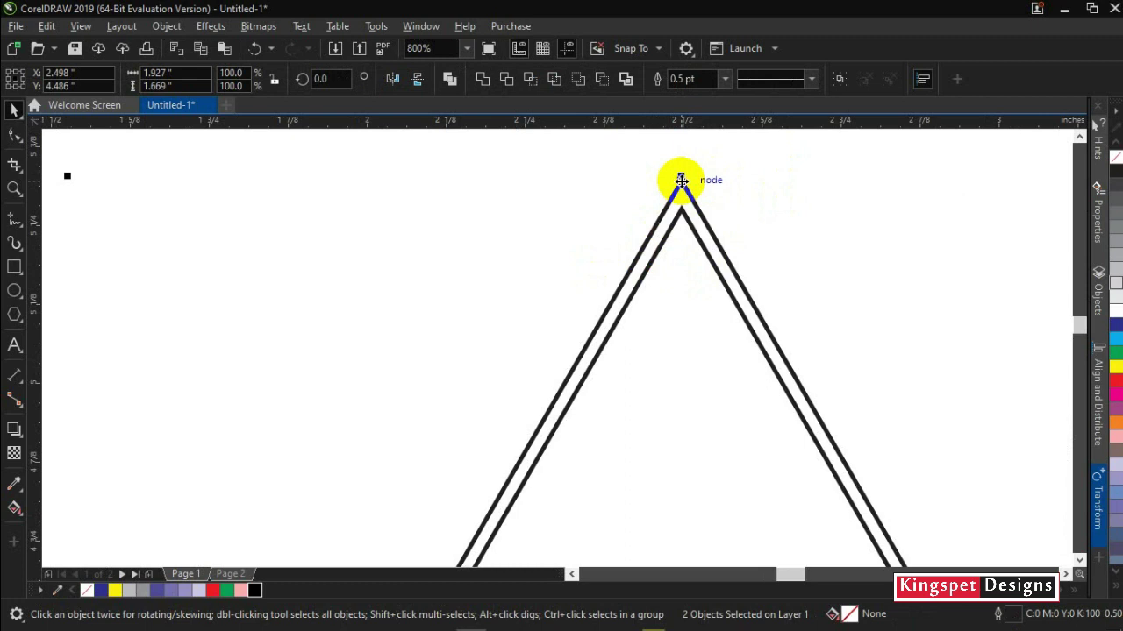
left_click(508, 80)
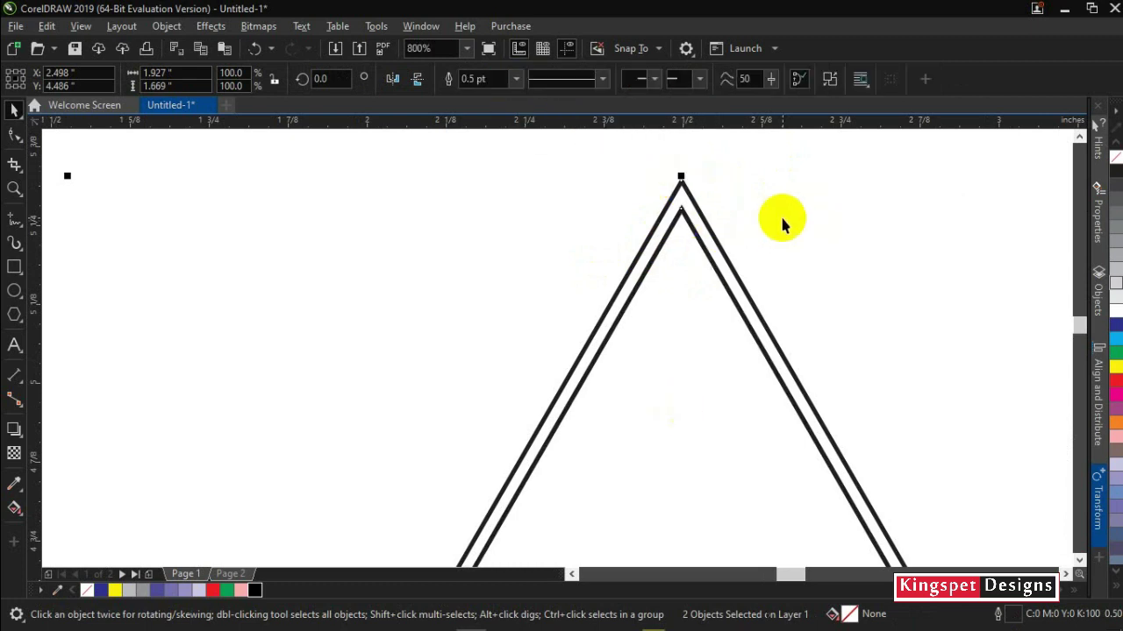
Step: Pull the inner triangle out of the trimmed frame and delete it
scroll(780, 214, "down", 3)
left_click(834, 188)
left_click(750, 289)
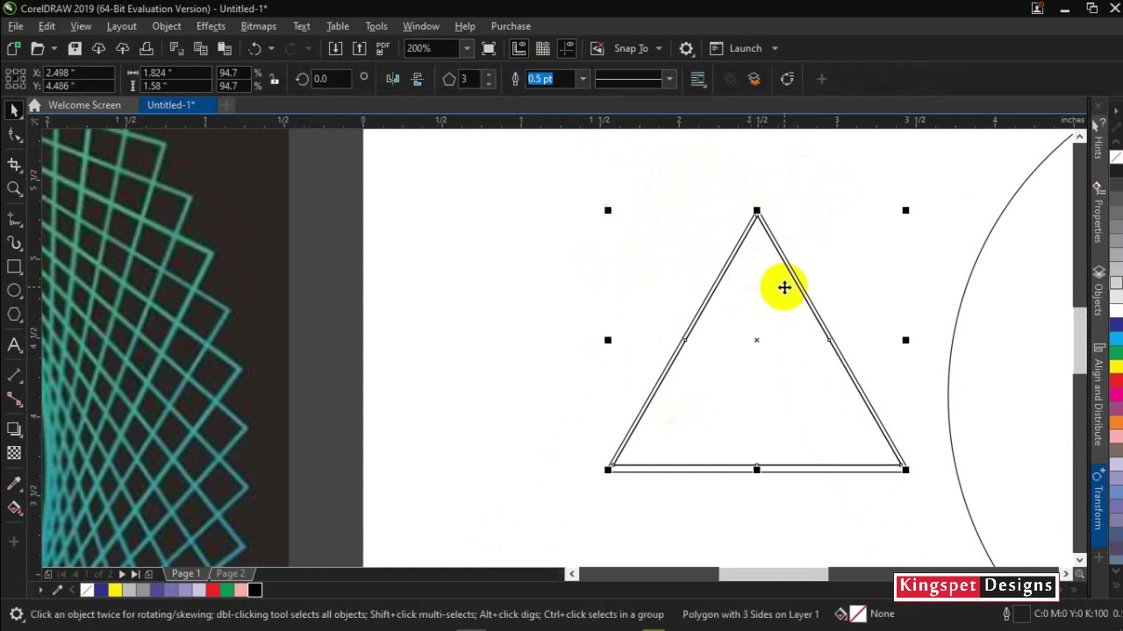
left_click_drag(776, 334, 493, 334)
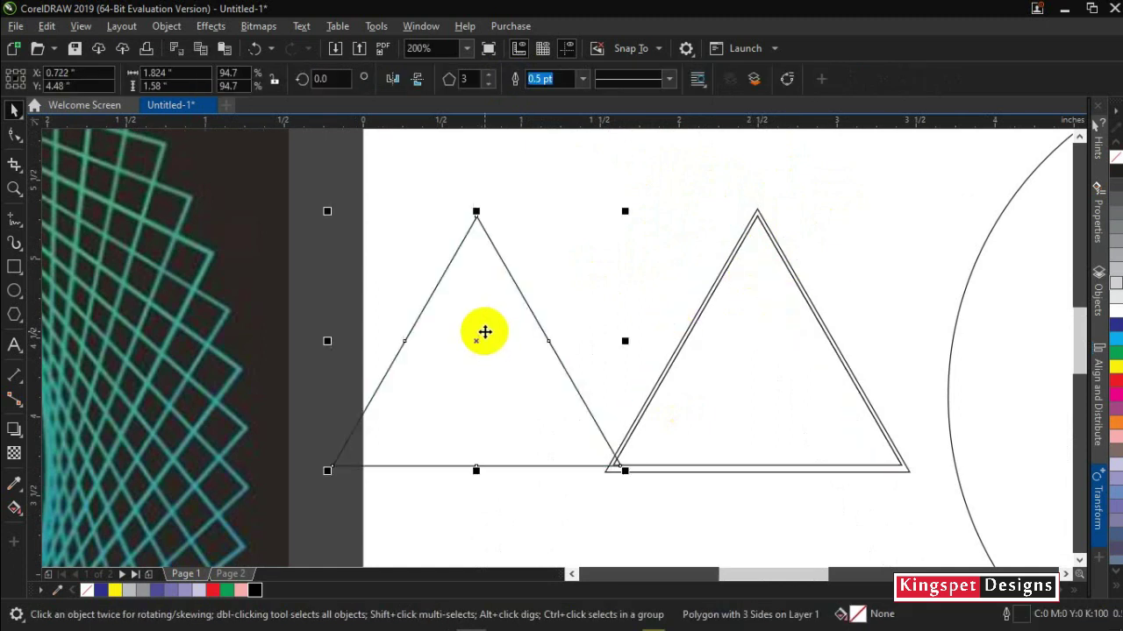
key("Delete")
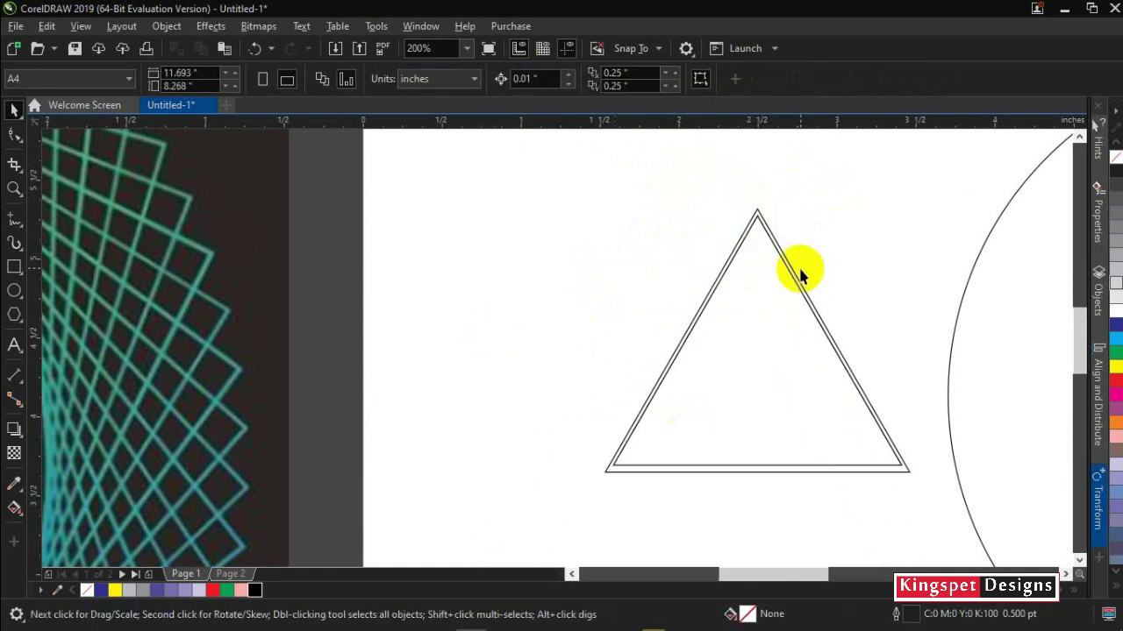
Step: Fill the triangular frame with lavender C42 M42 Y0 K0 and remove its outline
left_click(796, 289)
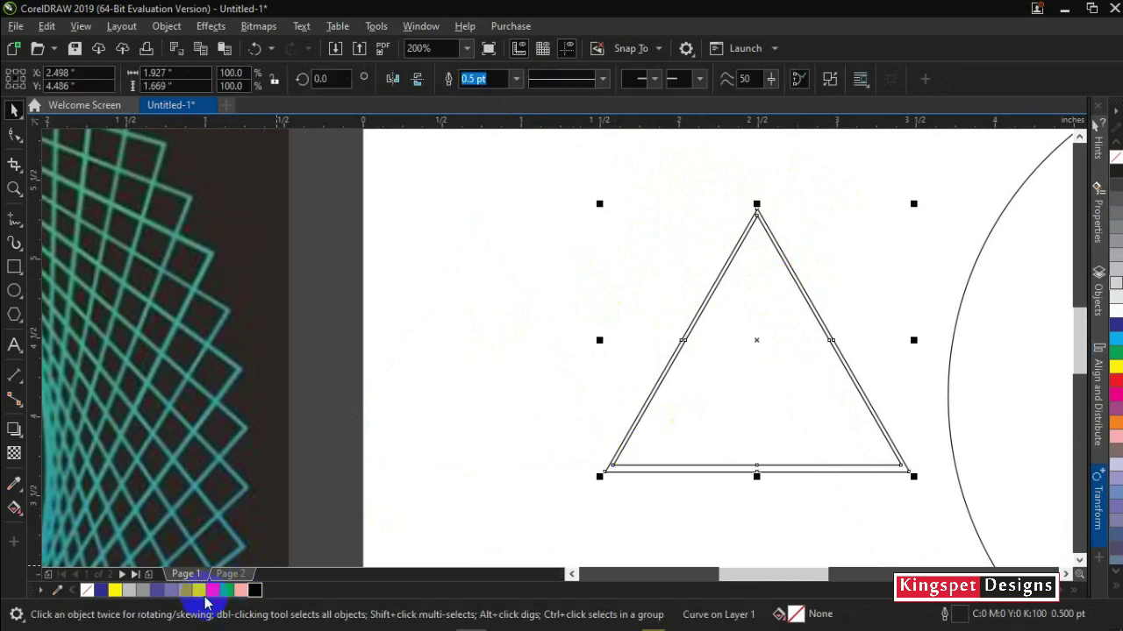
left_click(182, 594)
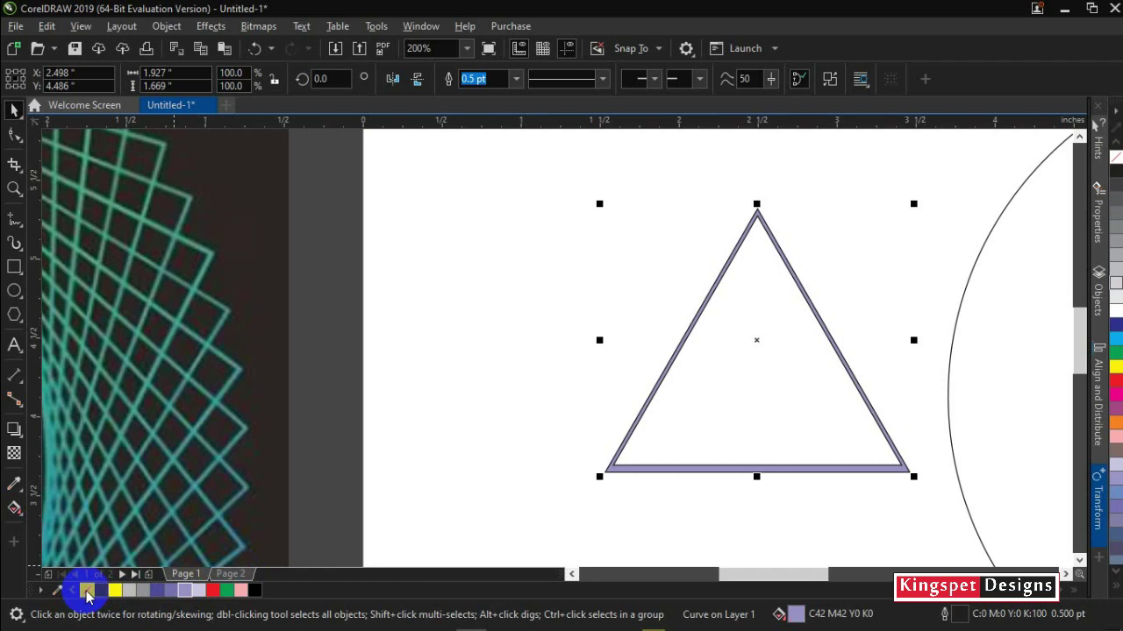
right_click(87, 593)
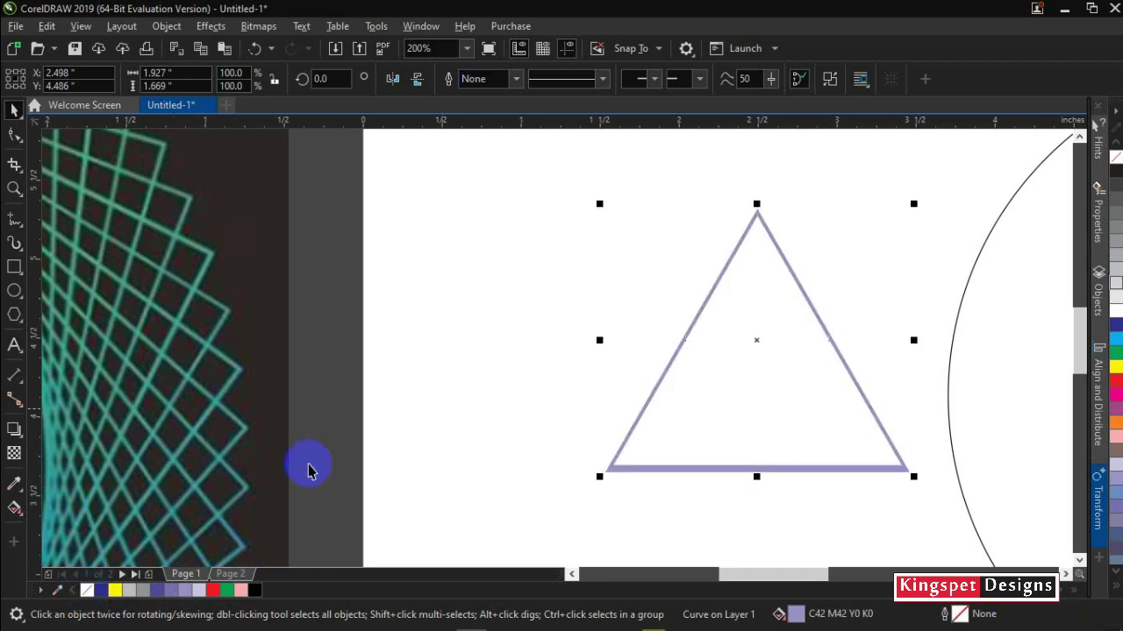
Step: Rotate the triangular frame about 89° so it points left and move it onto the circle's upper-left edge
scroll(746, 326, "down", 2)
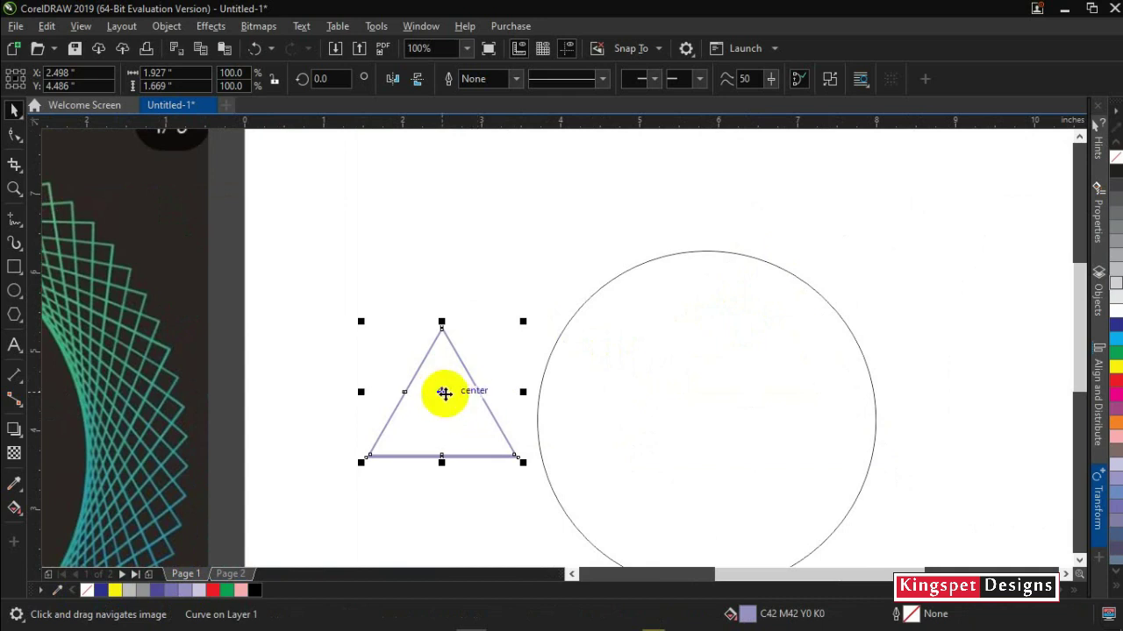
left_click(441, 392)
left_click_drag(526, 472, 509, 321)
left_click(444, 393)
left_click_drag(445, 393, 571, 351)
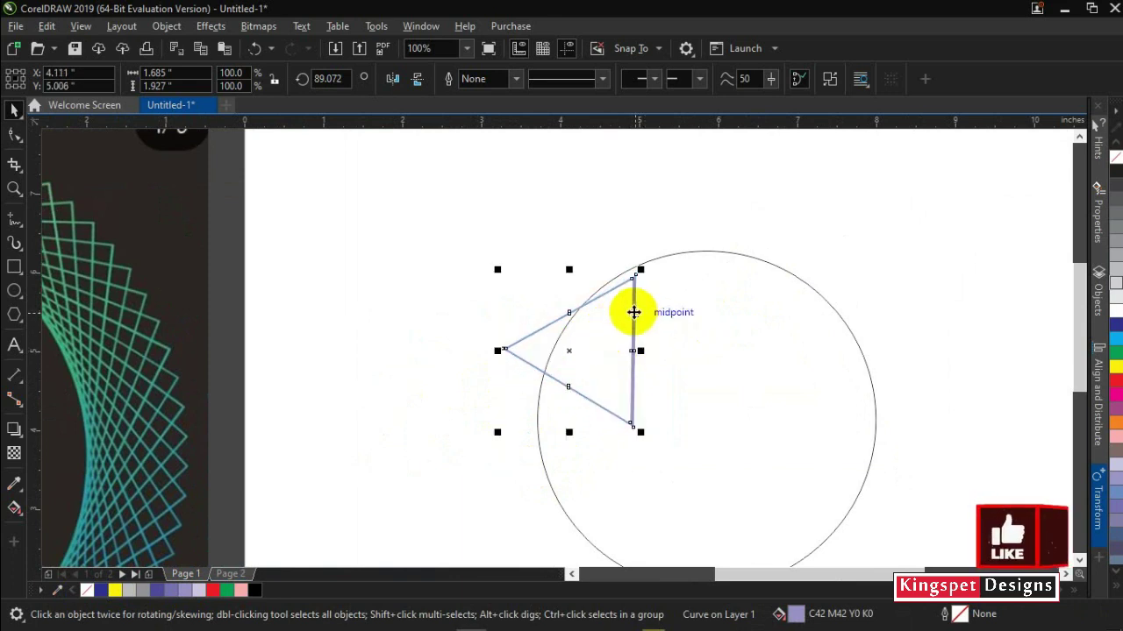
Step: Rotate the triangular frame slightly further to about 92.6° on the circle's edge
scroll(629, 326, "up", 1)
left_click(633, 350)
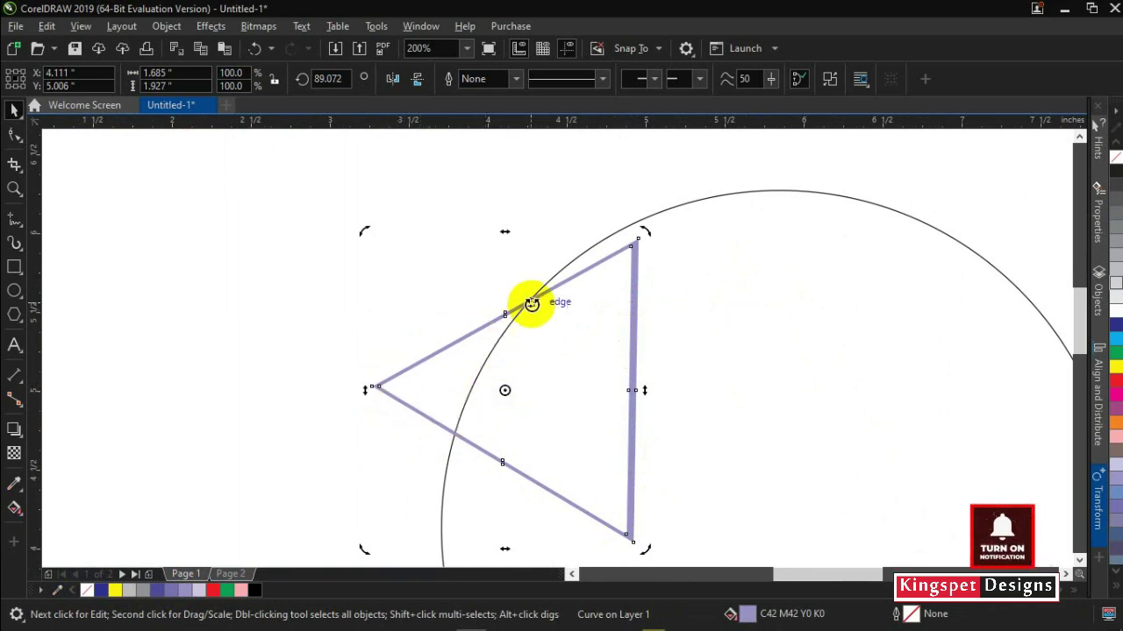
left_click(500, 376)
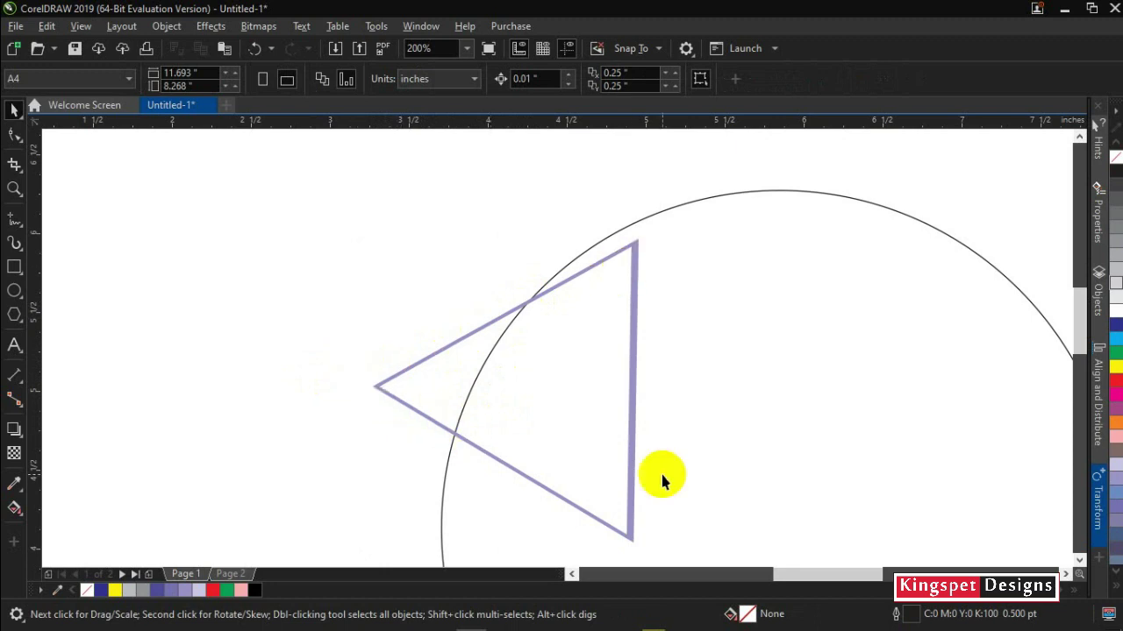
left_click(631, 462)
left_click(632, 459)
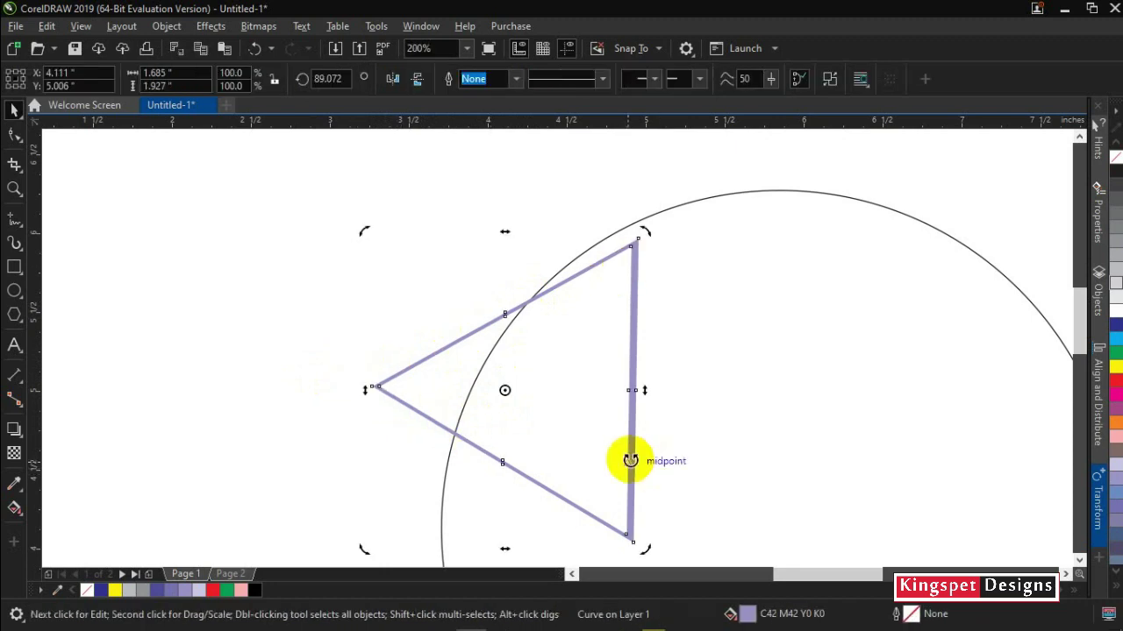
left_click_drag(646, 550, 647, 535)
left_click(295, 358)
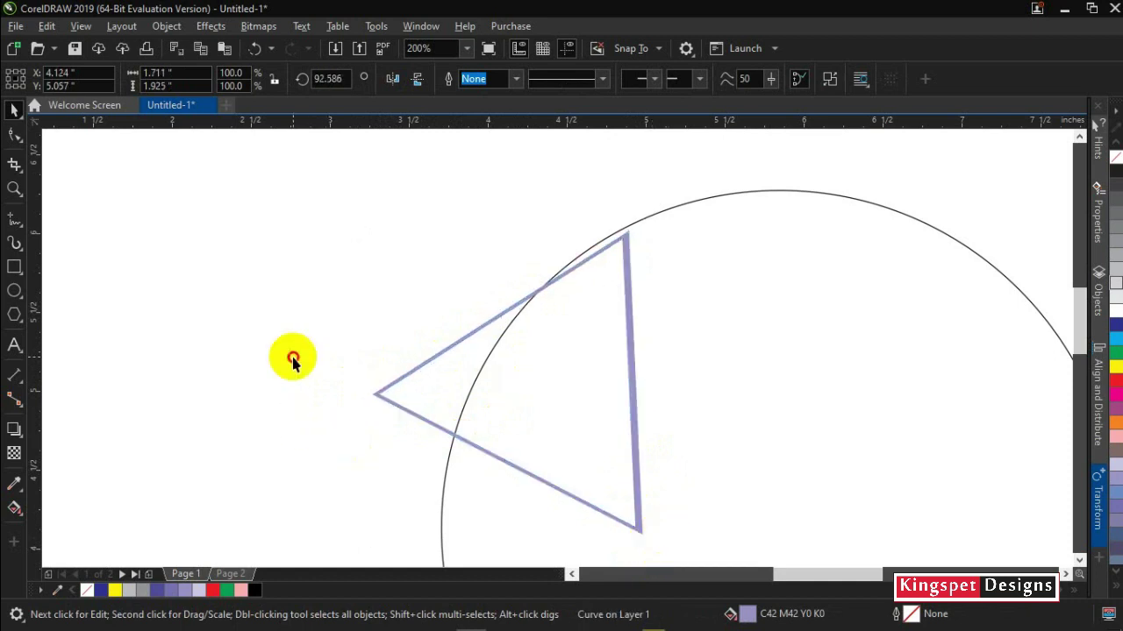
Step: Move the triangular frame slightly outward on the circle's edge to about X 4.0, Y 5.01 inches
scroll(474, 329, "down", 1)
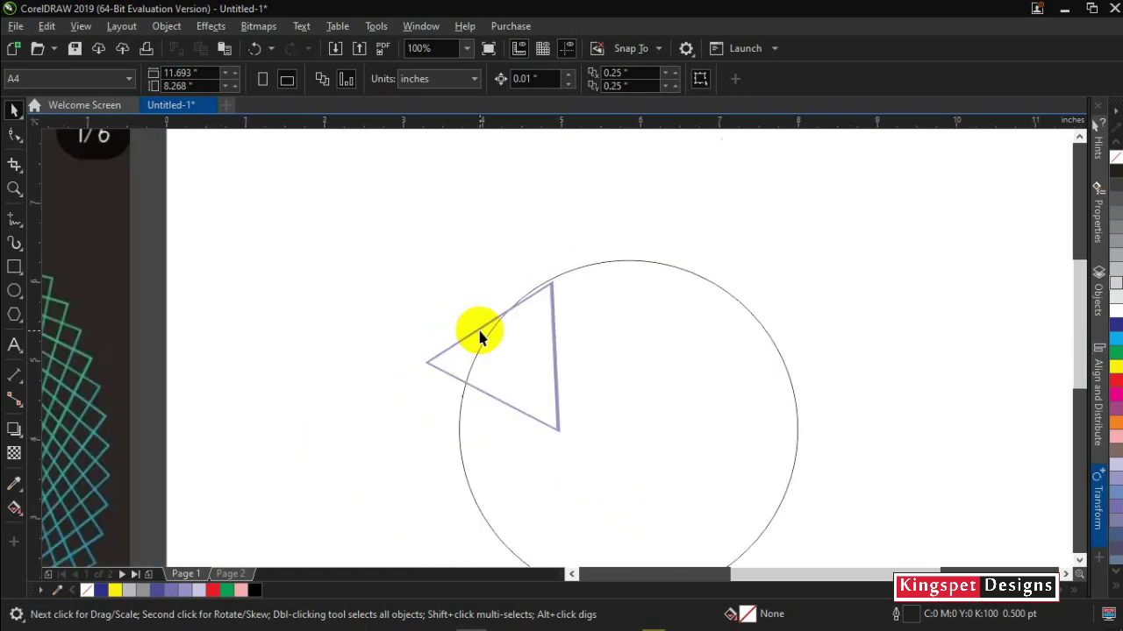
scroll(508, 405, "down", 1)
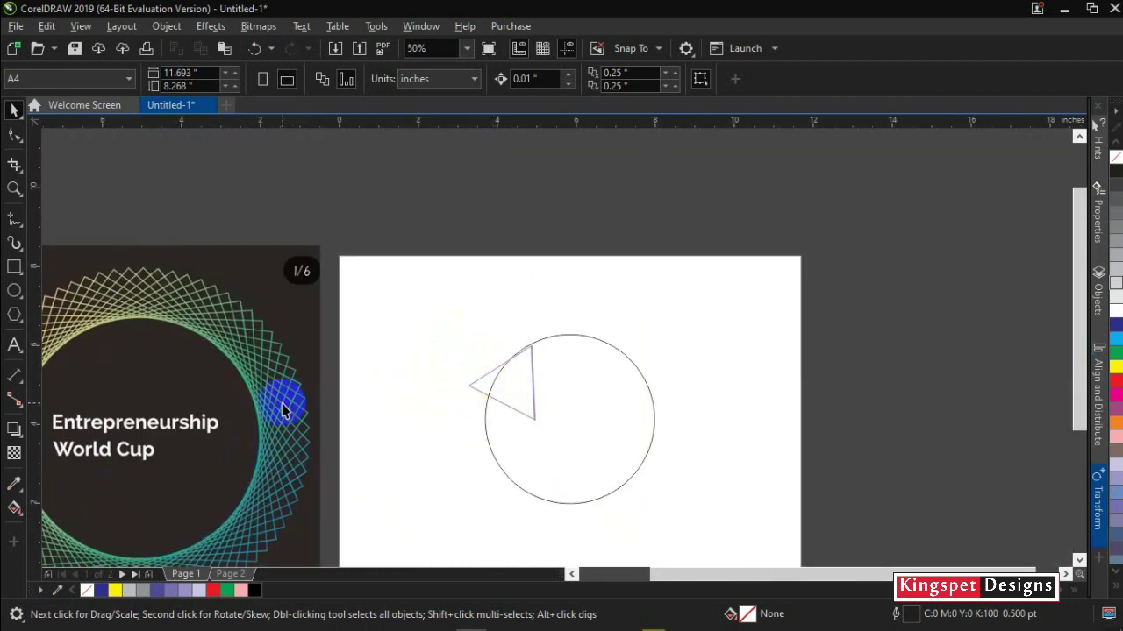
left_click(484, 379)
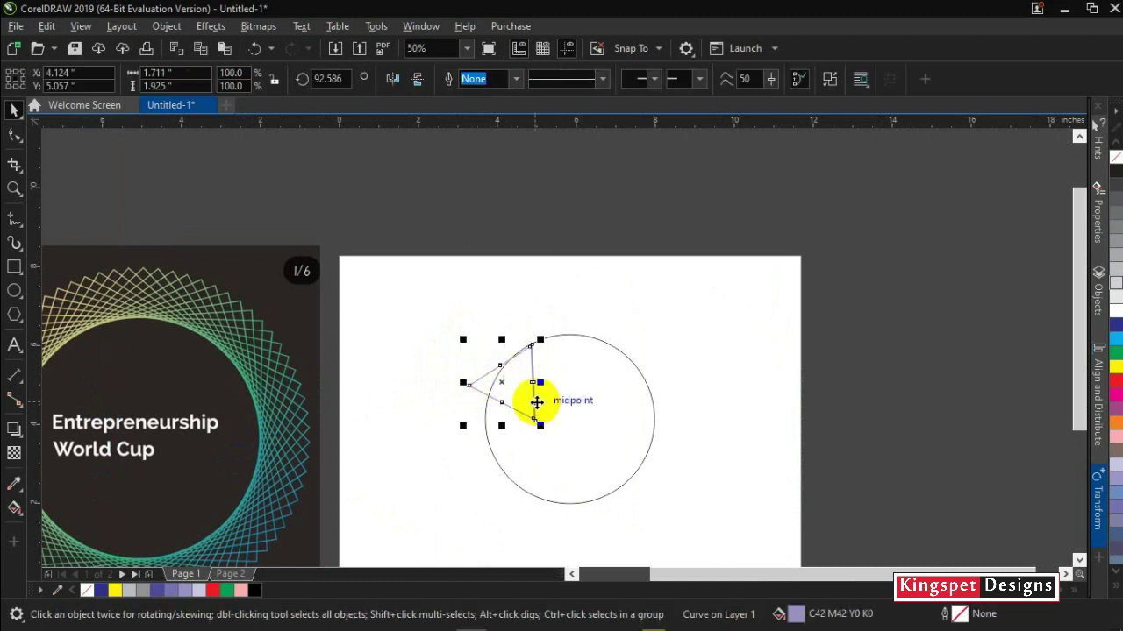
scroll(534, 400, "up", 1)
scroll(537, 394, "up", 1)
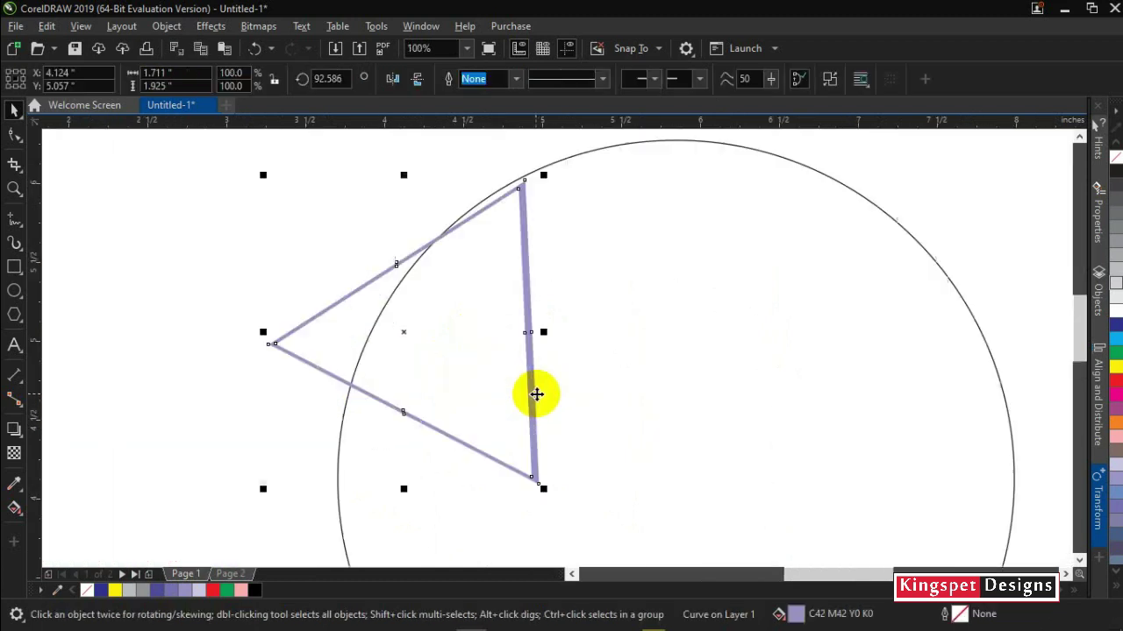
left_click_drag(532, 400, 515, 406)
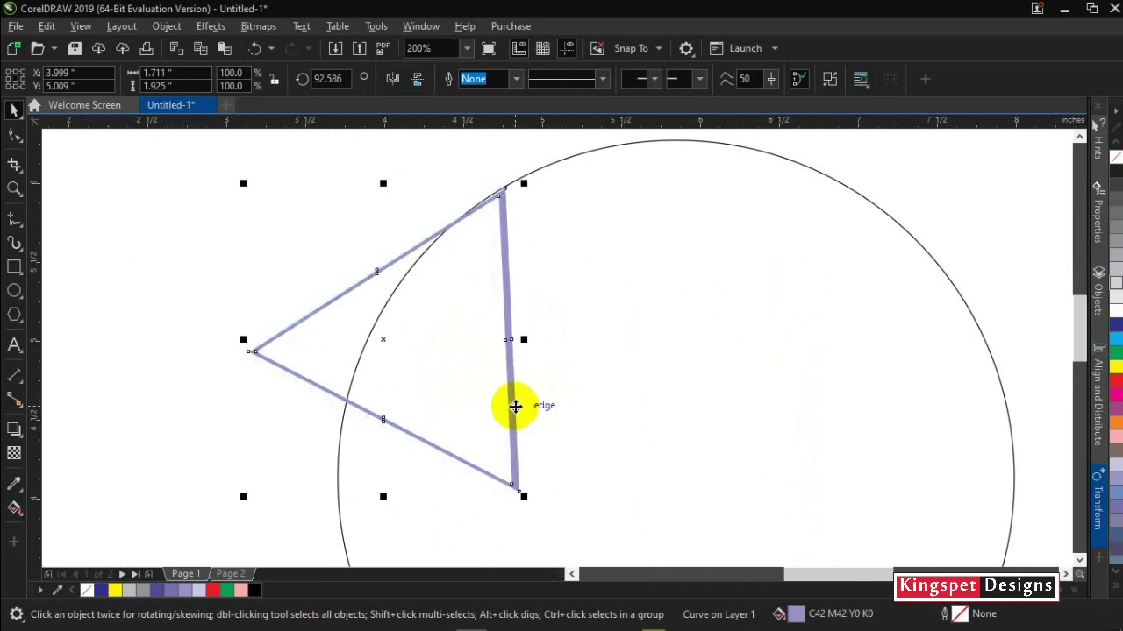
Step: Select the circle and place a horizontal guideline through its centre at about Y 4.137 inches
scroll(514, 406, "down", 1)
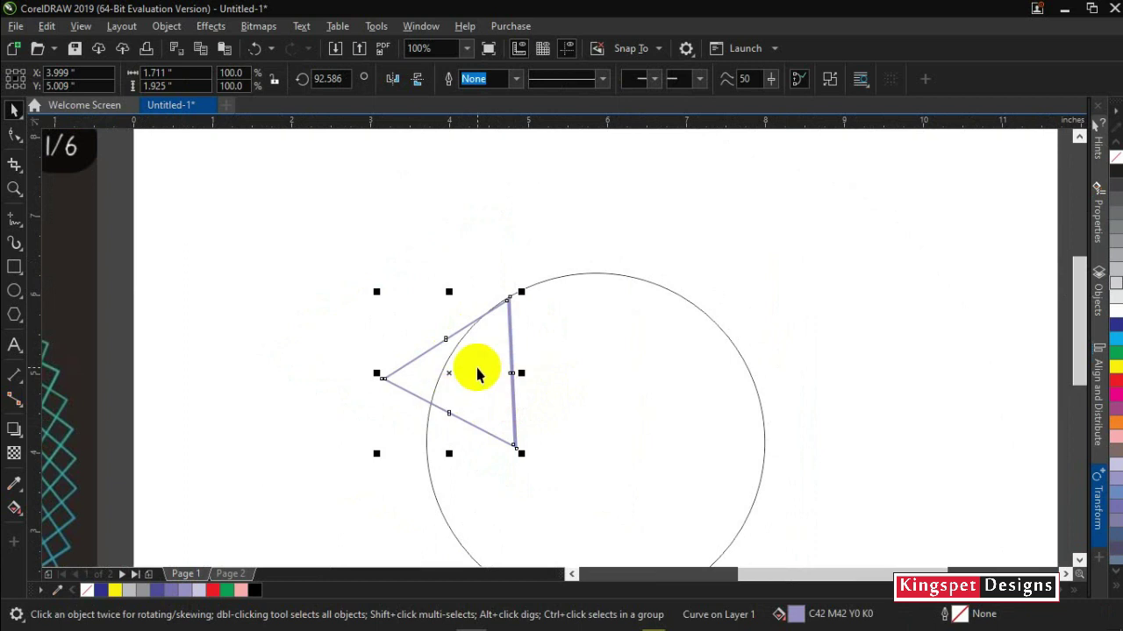
middle_click(584, 411)
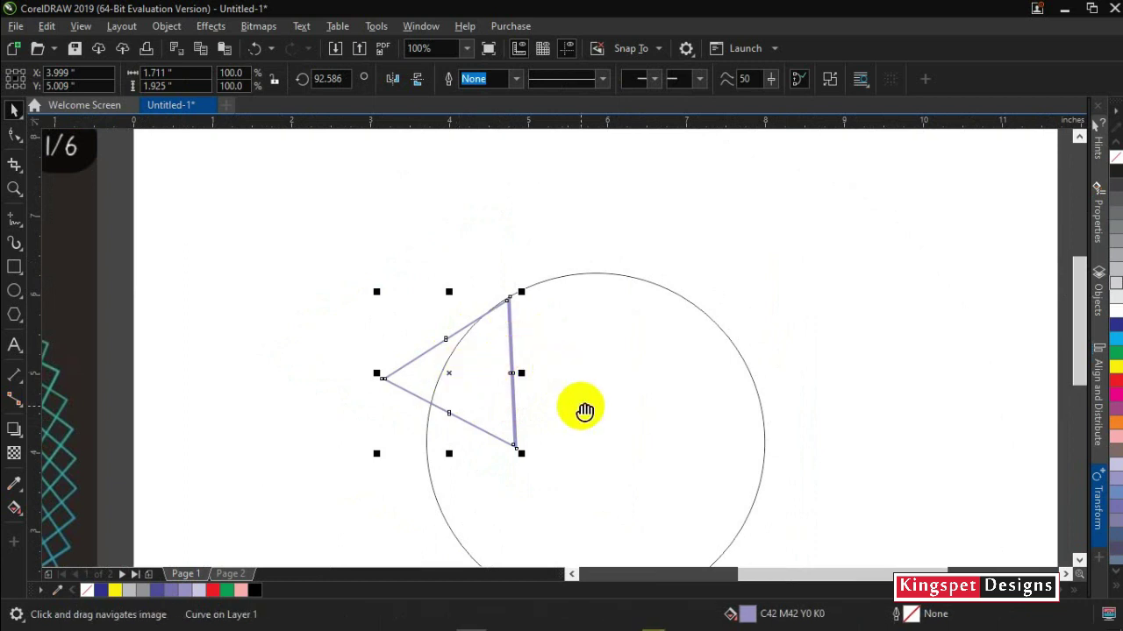
left_click_drag(584, 412, 573, 296)
left_click(581, 321)
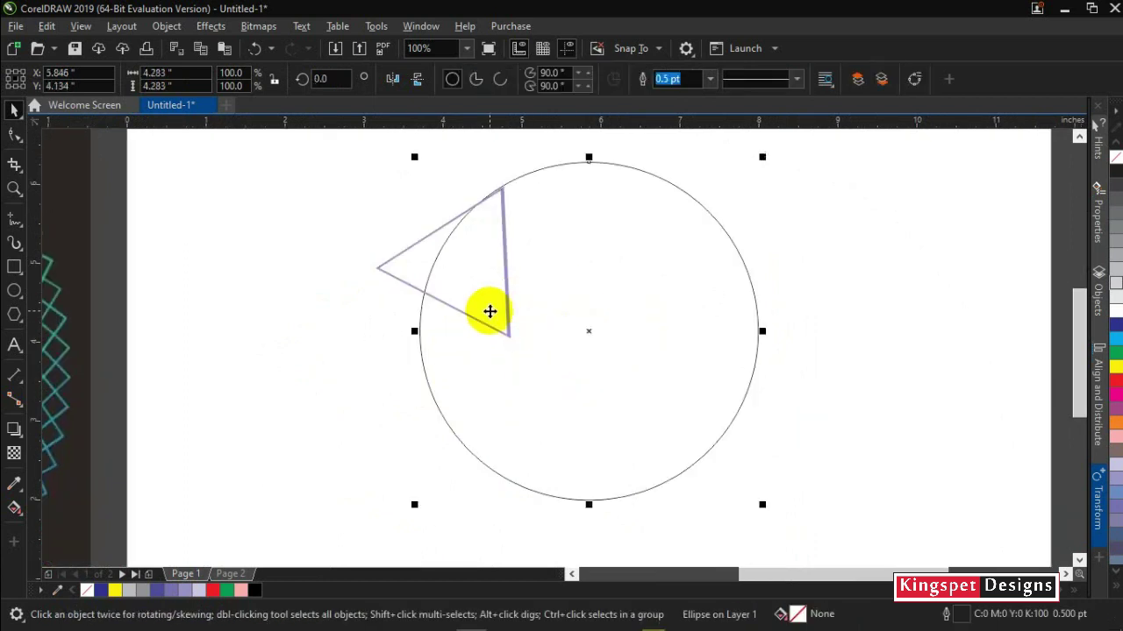
scroll(490, 311, "down", 1)
scroll(541, 330, "up", 2)
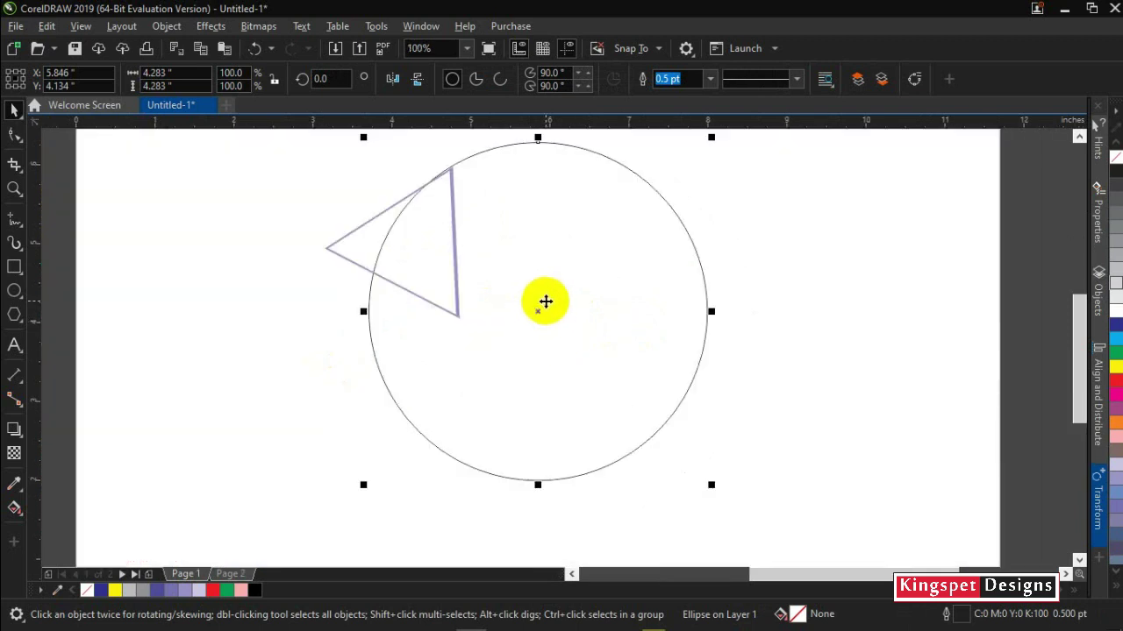
left_click_drag(544, 261, 549, 295)
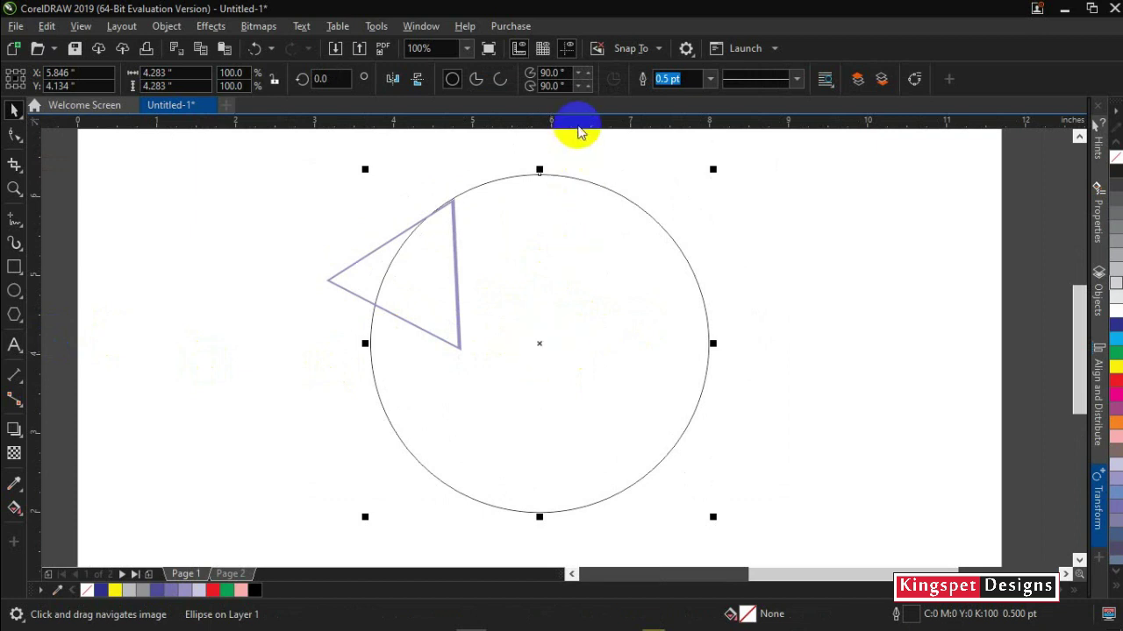
left_click_drag(578, 124, 594, 347)
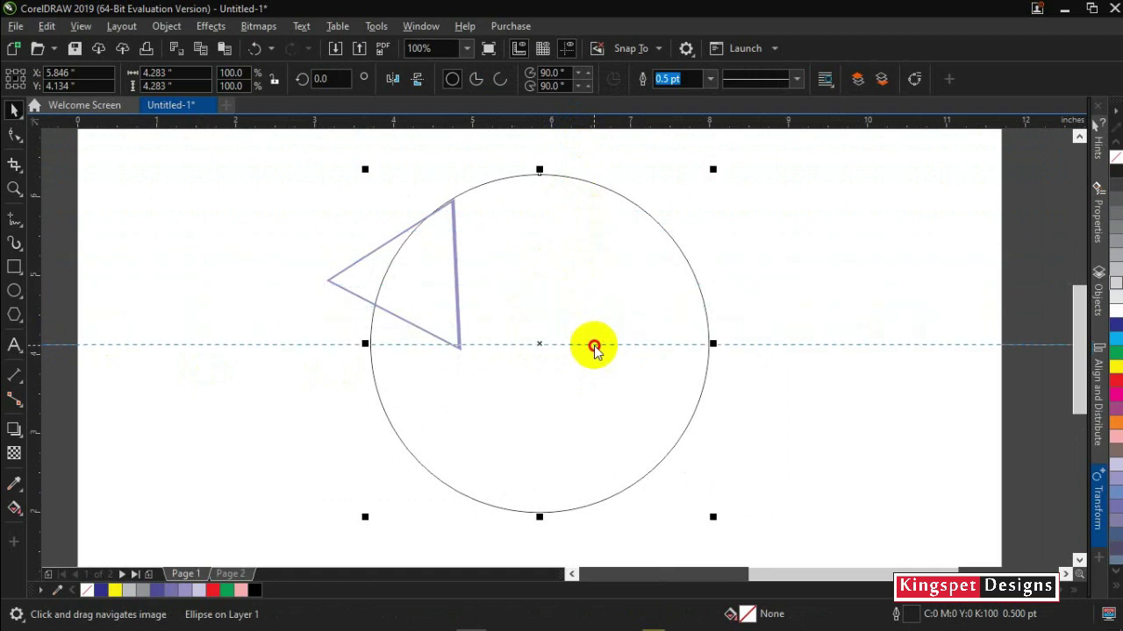
left_click_drag(597, 346, 604, 346)
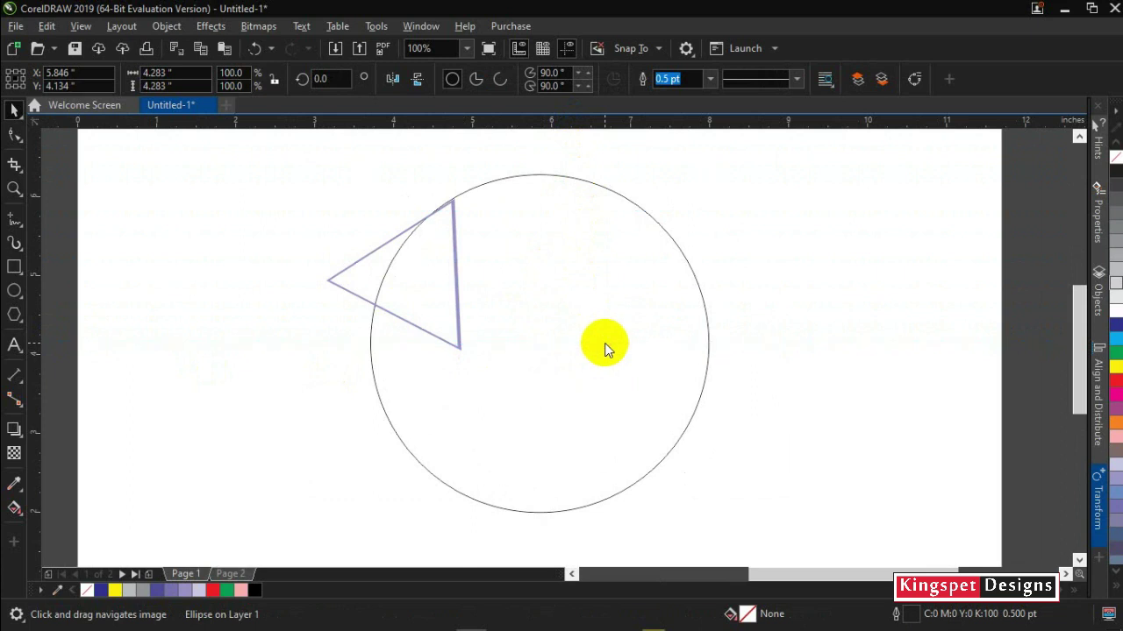
Step: Place a vertical guideline through the circle's centre at about X 5.84 inches
left_click(619, 256)
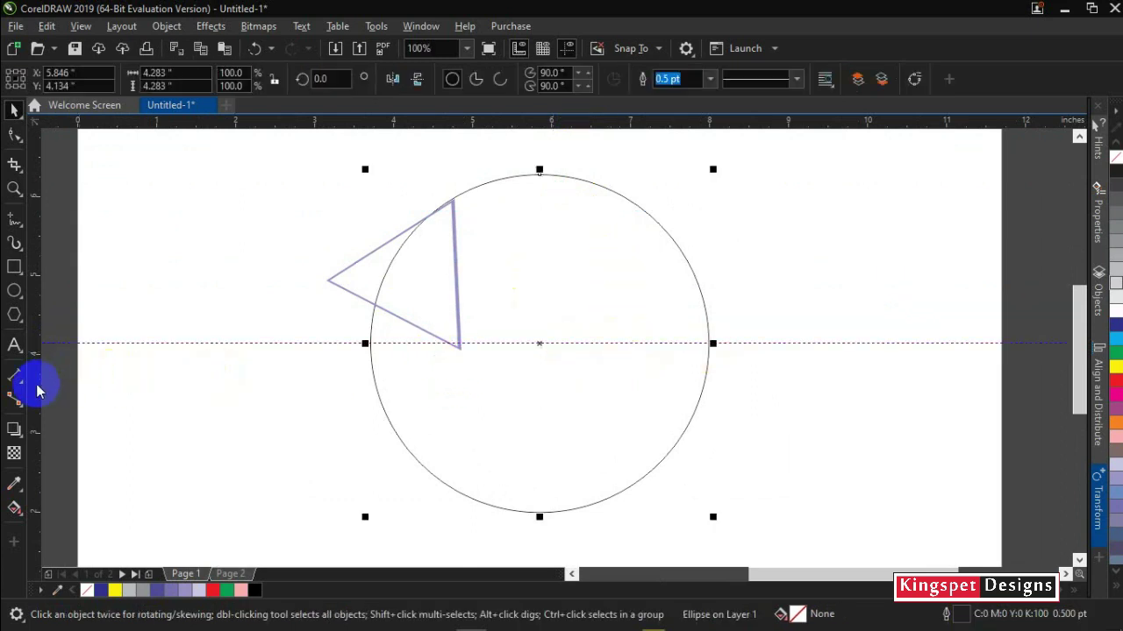
left_click_drag(36, 390, 533, 376)
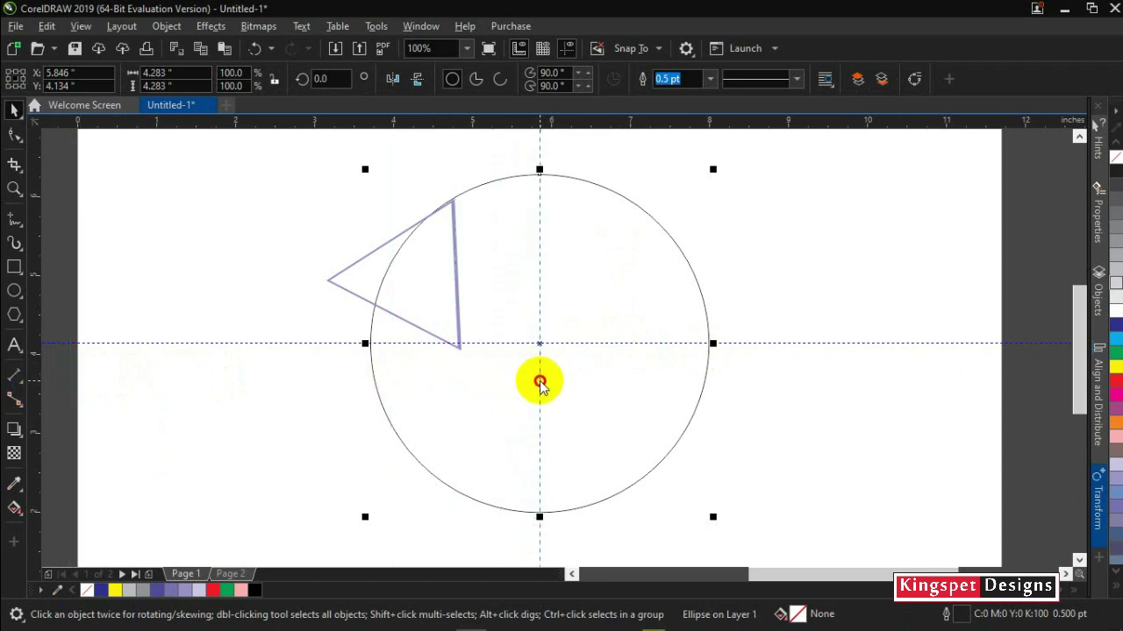
left_click(538, 383)
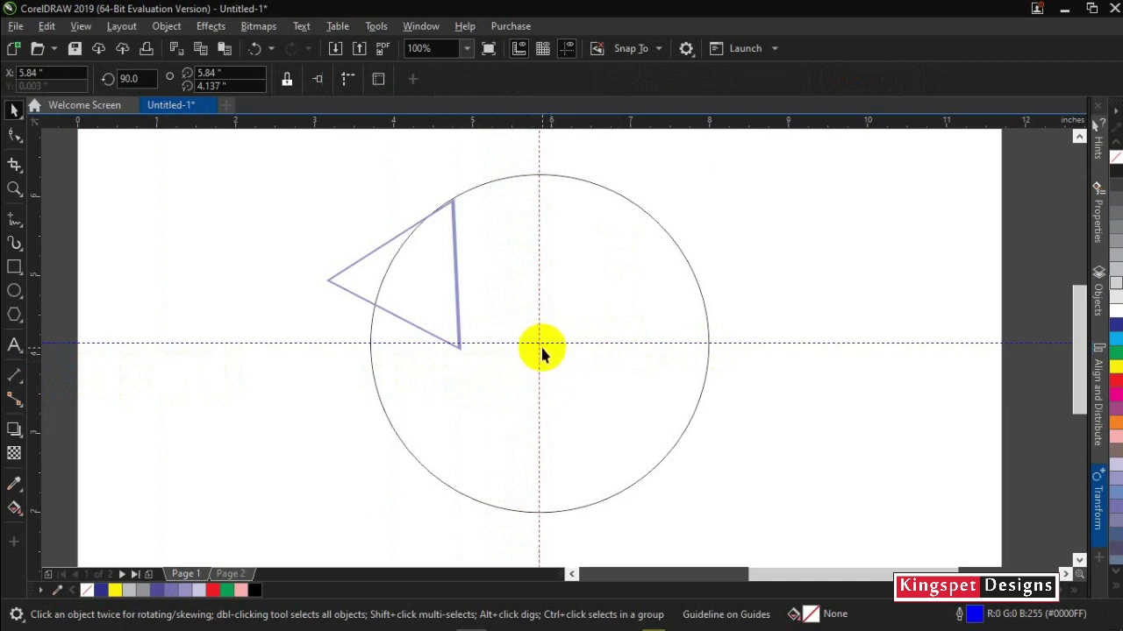
Step: Move the triangular frame's centre of rotation onto the circle's centre where the two guidelines cross
left_click(403, 273)
left_click(337, 279)
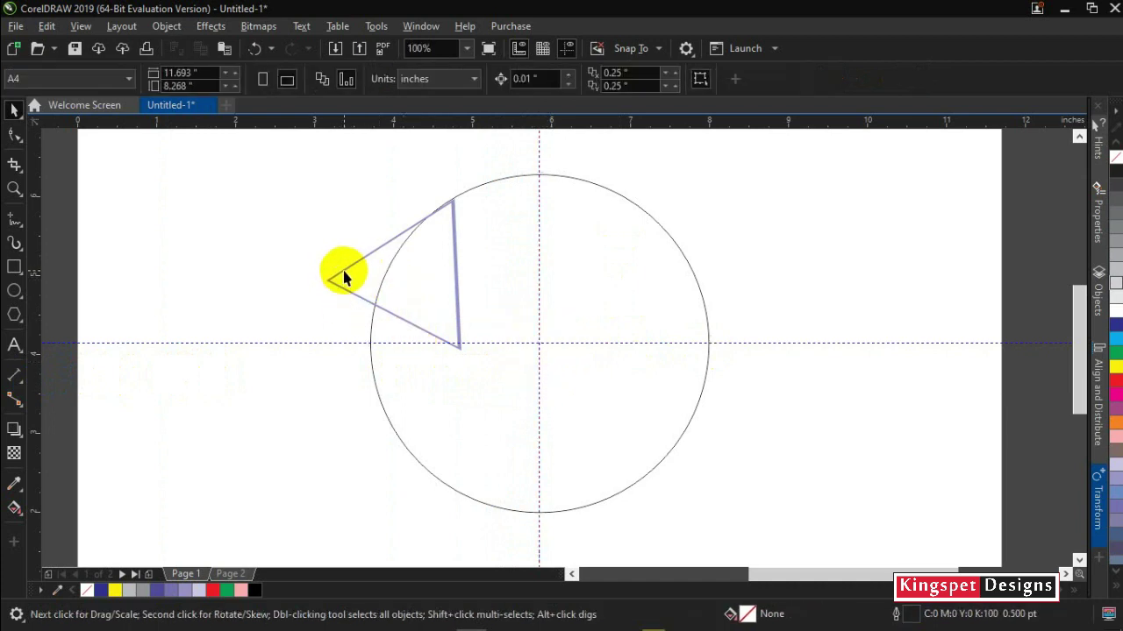
left_click(343, 275)
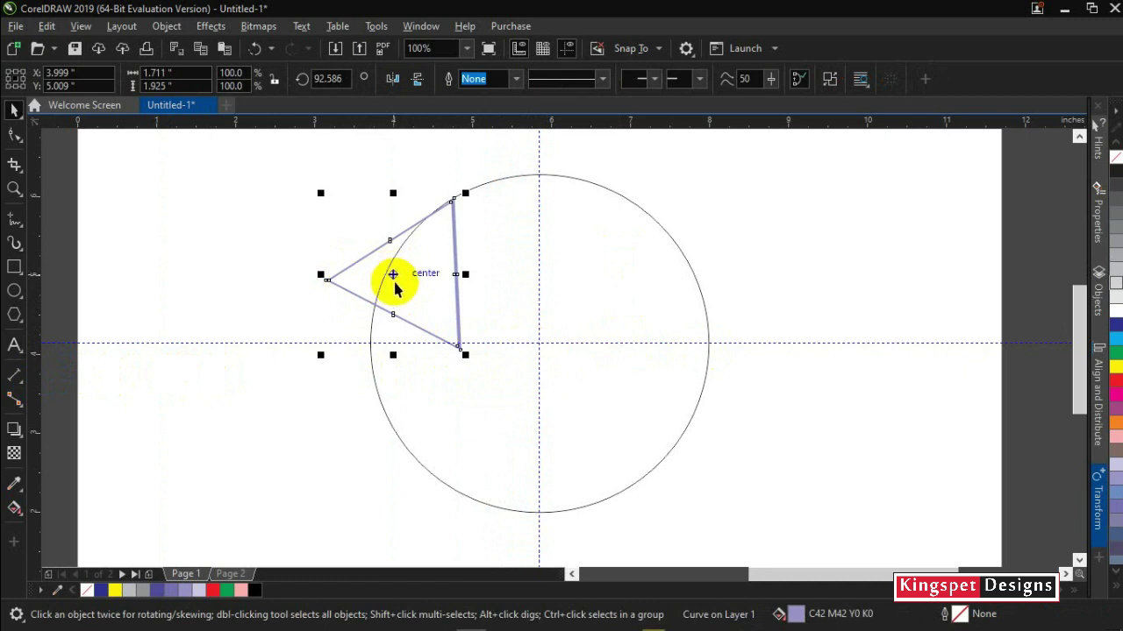
left_click(393, 274)
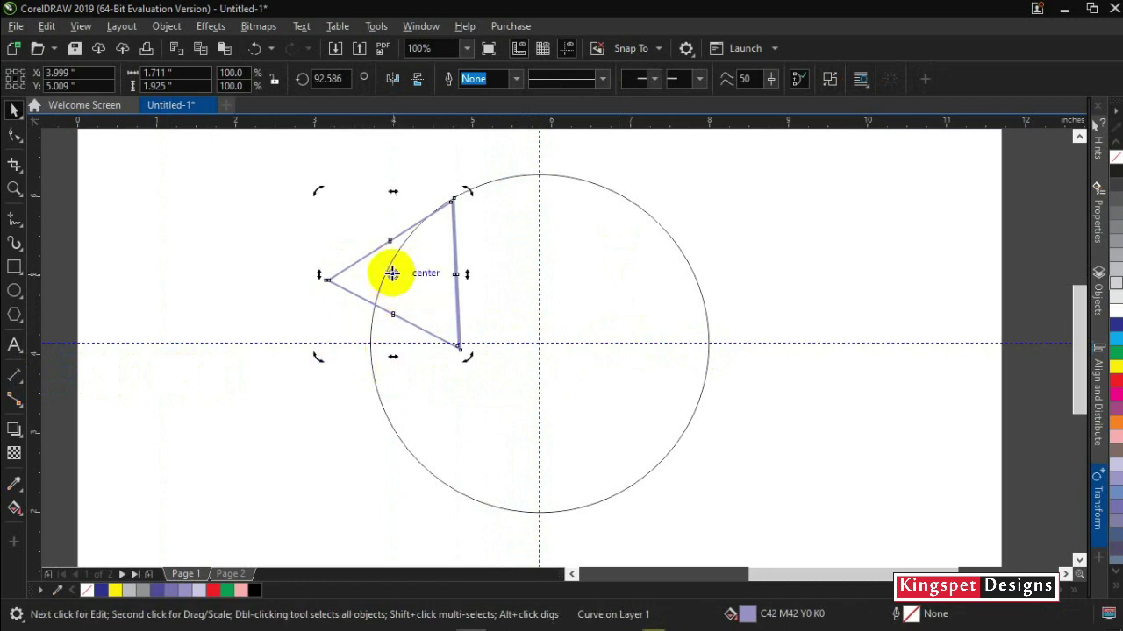
left_click_drag(393, 274, 536, 340)
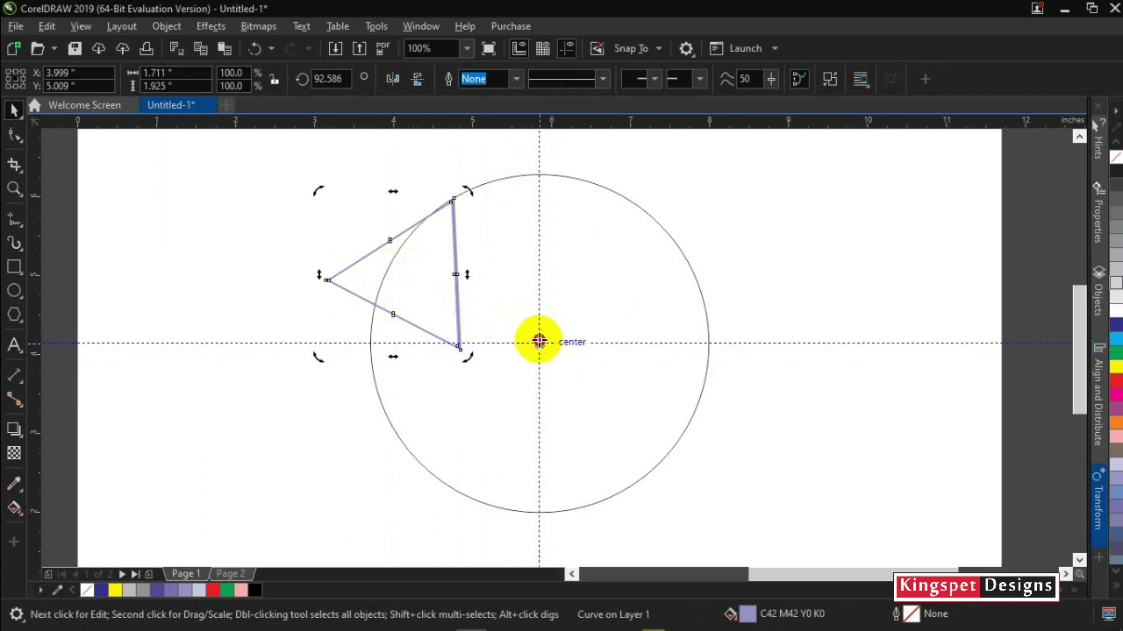
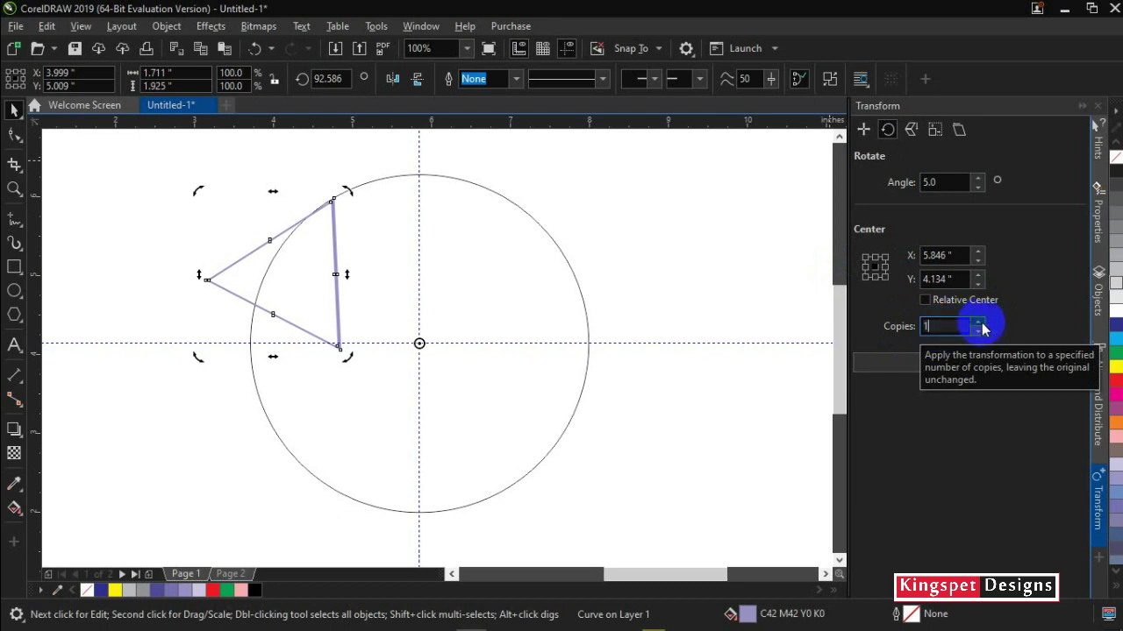
Step: Make 1 copy of the triangular frame rotated 5° about the circle's centre with the Rotate transformation
double_click(946, 328)
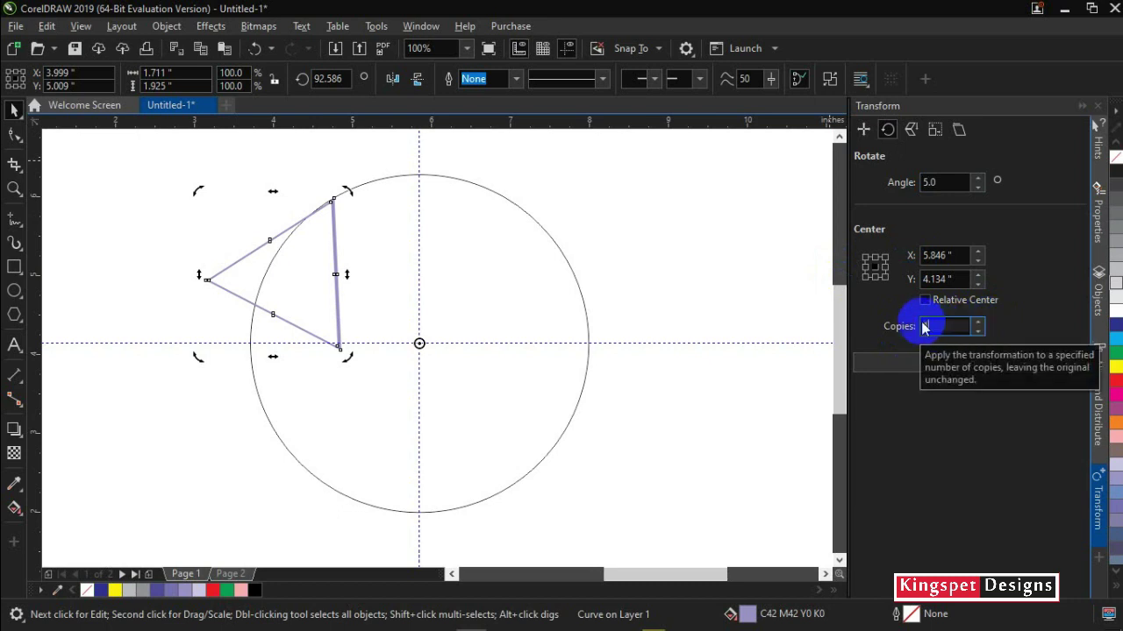
type("7")
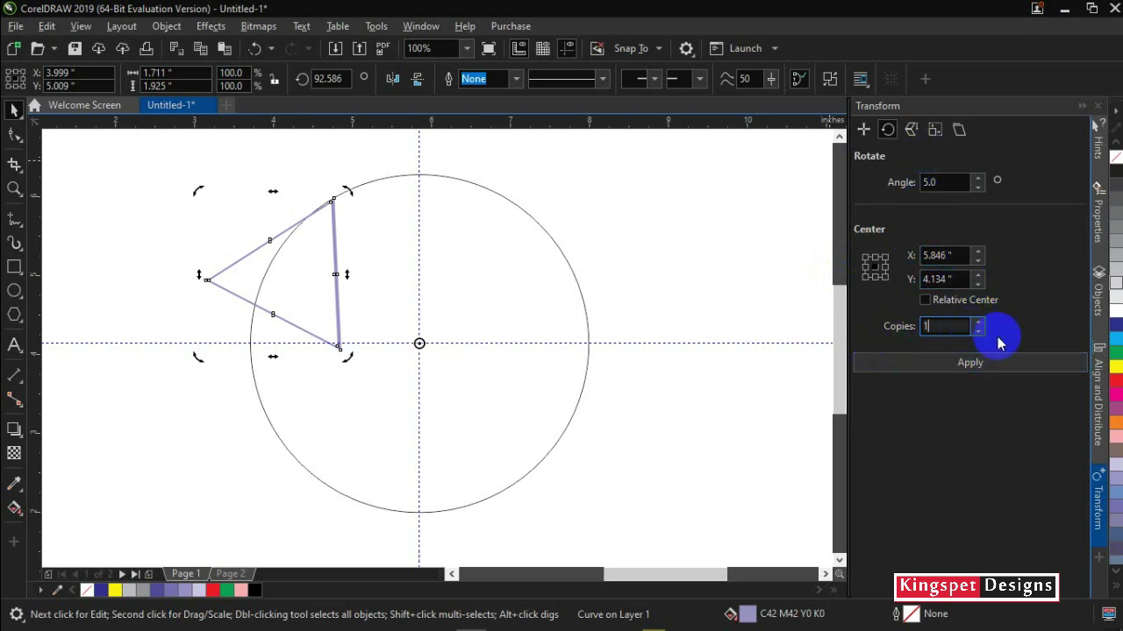
left_click(928, 181)
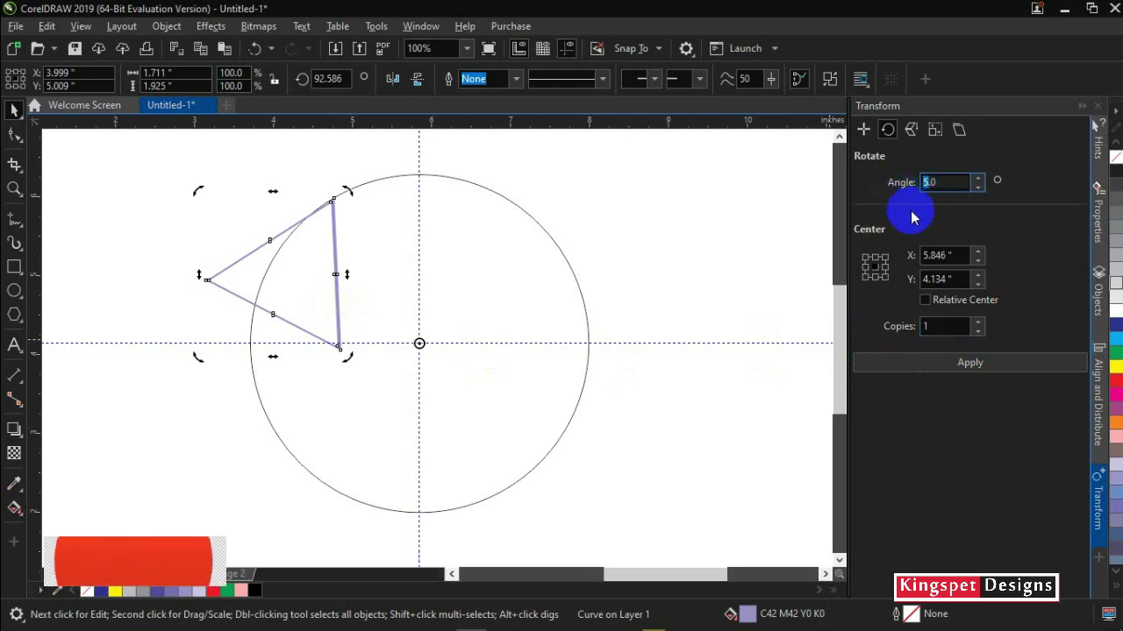
left_click(965, 367)
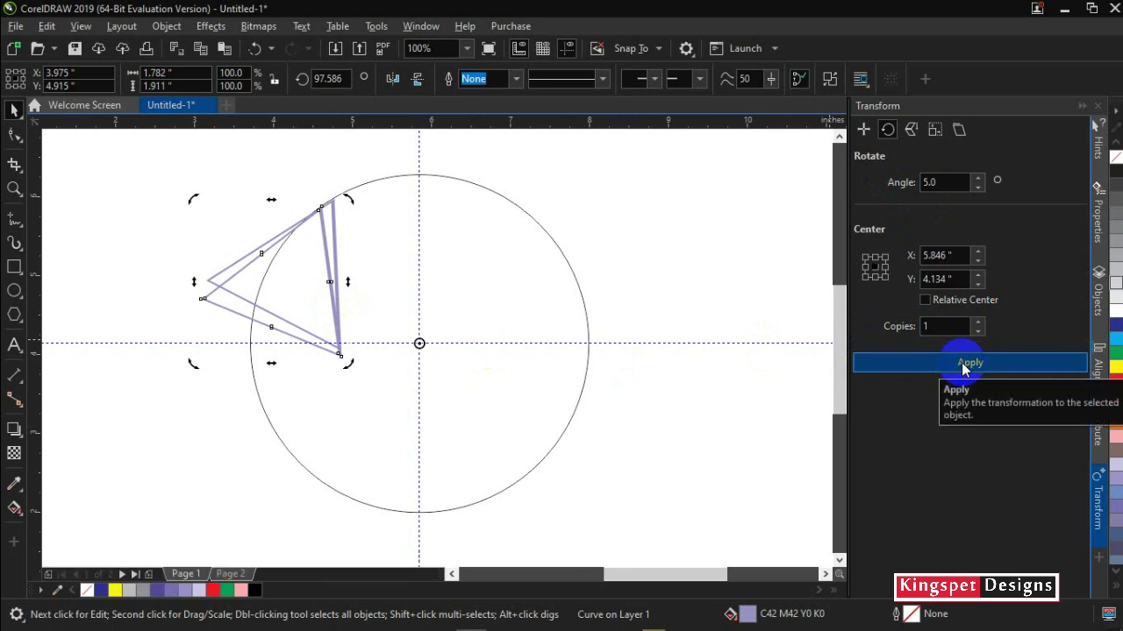
Step: Keep adding rotated copies of the triangular frame at 5° increments until they form a closed ring around the circle
left_click(963, 367)
left_click(961, 365)
left_click(961, 365)
left_click(961, 365)
left_click(961, 365)
left_click(962, 365)
left_click(961, 364)
left_click(962, 365)
left_click(961, 365)
left_click(961, 365)
left_click(961, 365)
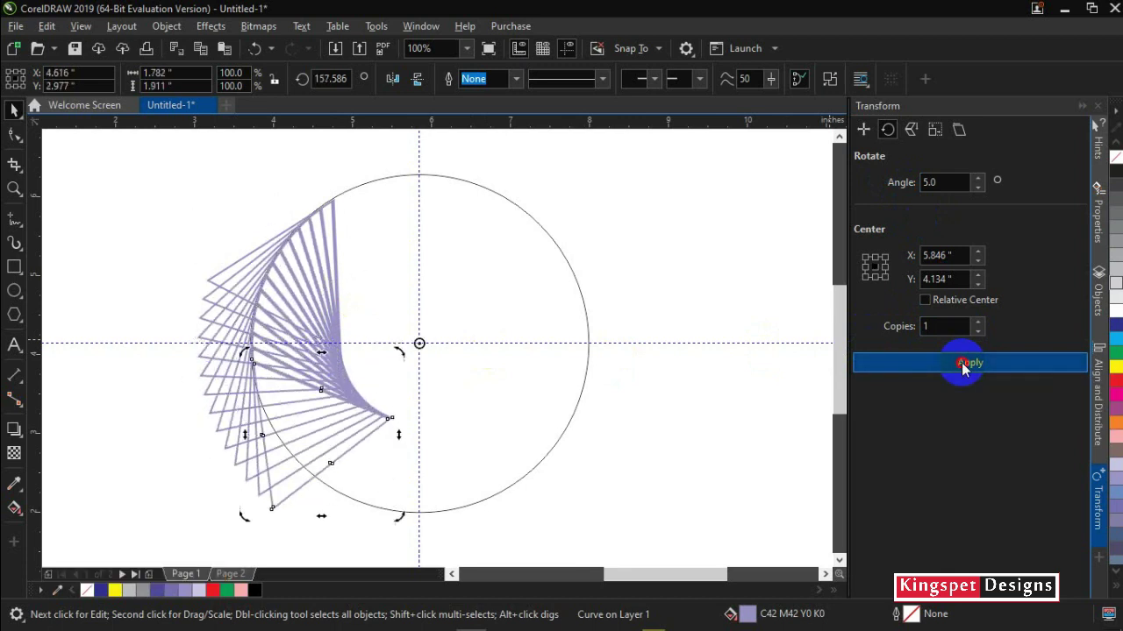
left_click(961, 365)
left_click(961, 365)
left_click(962, 365)
left_click(961, 365)
double_click(961, 365)
double_click(961, 365)
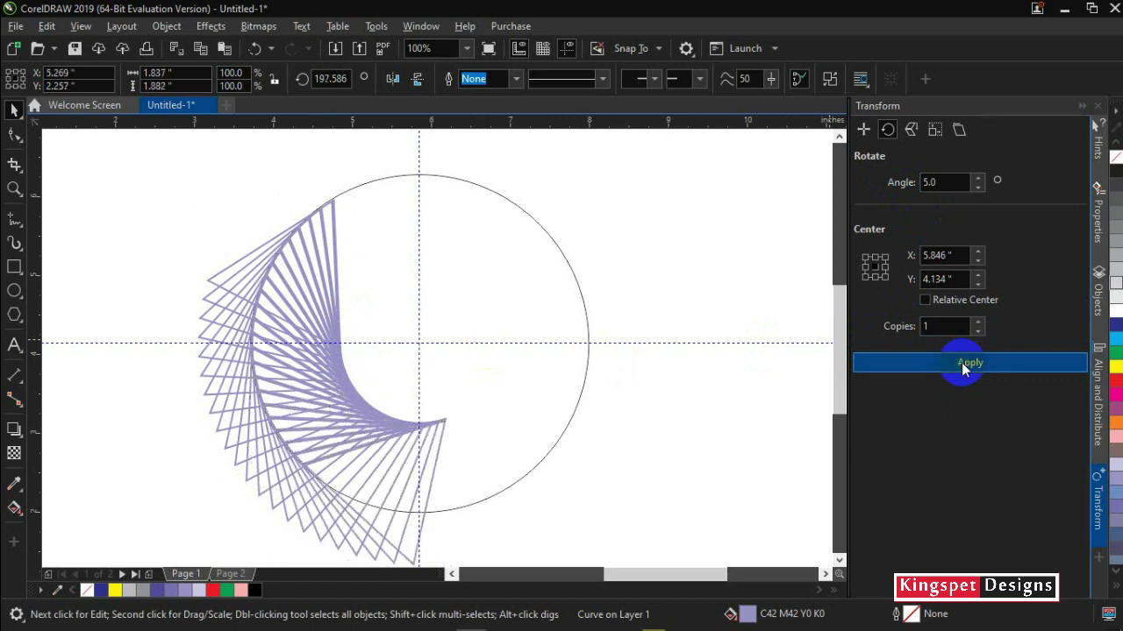
double_click(961, 365)
double_click(961, 365)
left_click(961, 365)
double_click(961, 364)
double_click(961, 365)
left_click(962, 365)
double_click(961, 365)
double_click(962, 365)
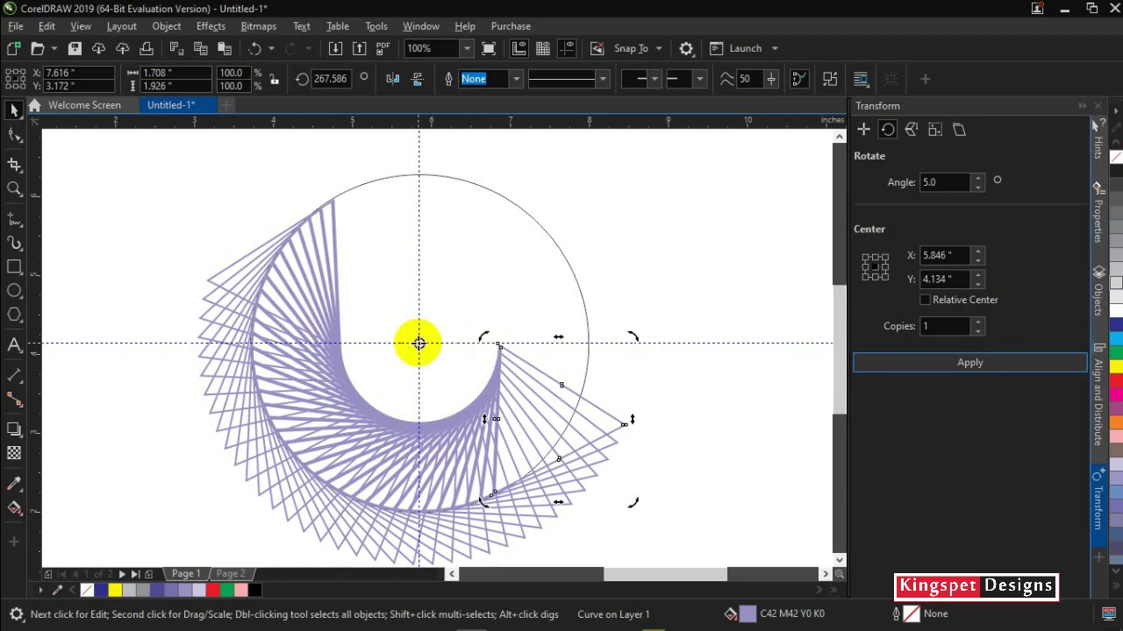
left_click(960, 351)
double_click(962, 363)
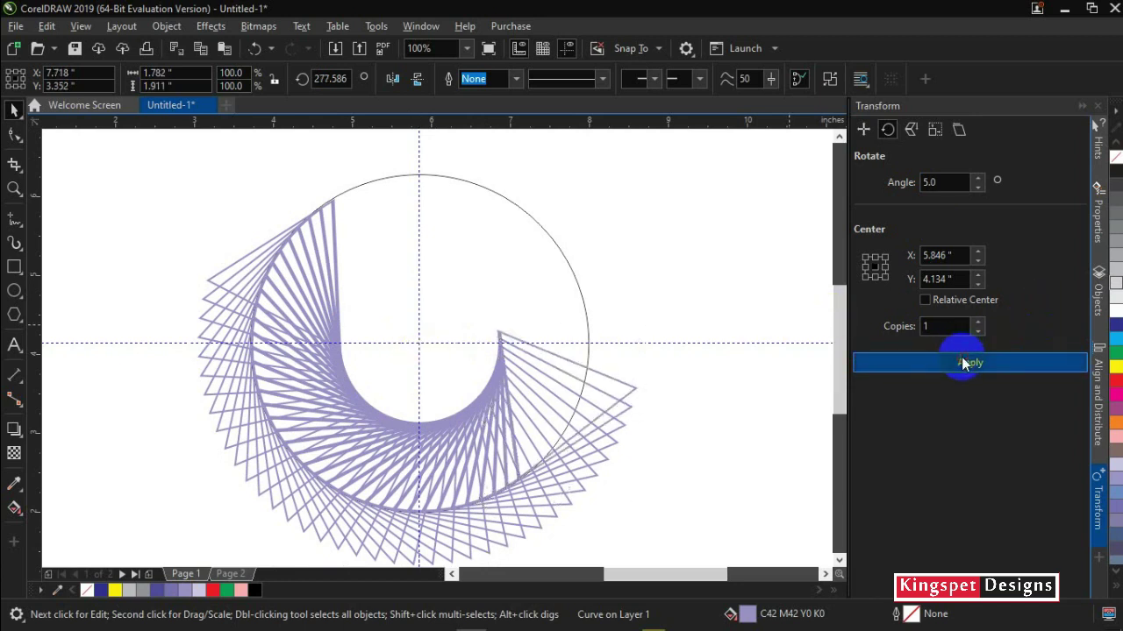
double_click(961, 363)
double_click(961, 363)
double_click(961, 363)
left_click(961, 363)
double_click(962, 363)
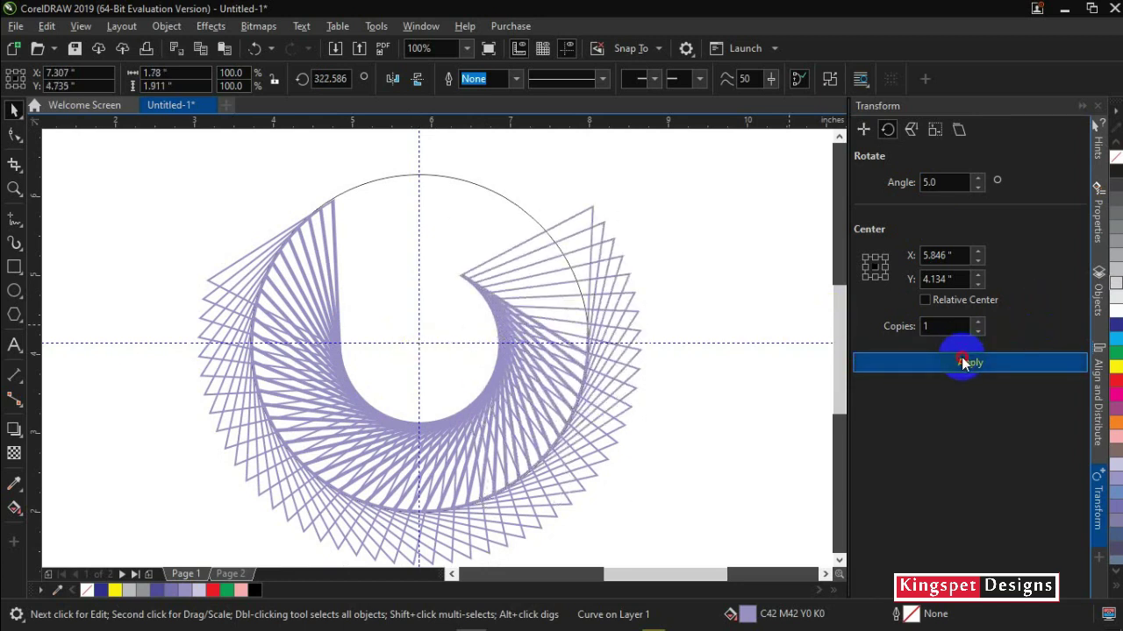
double_click(962, 363)
double_click(963, 363)
double_click(962, 364)
left_click(963, 363)
double_click(962, 363)
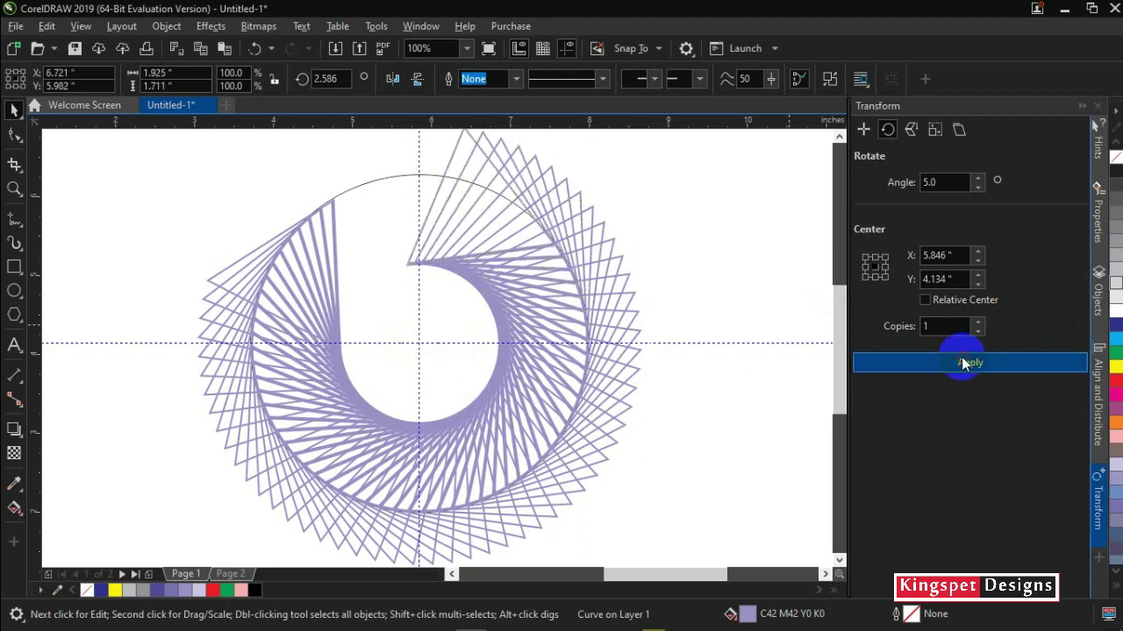
double_click(963, 363)
double_click(962, 363)
double_click(962, 363)
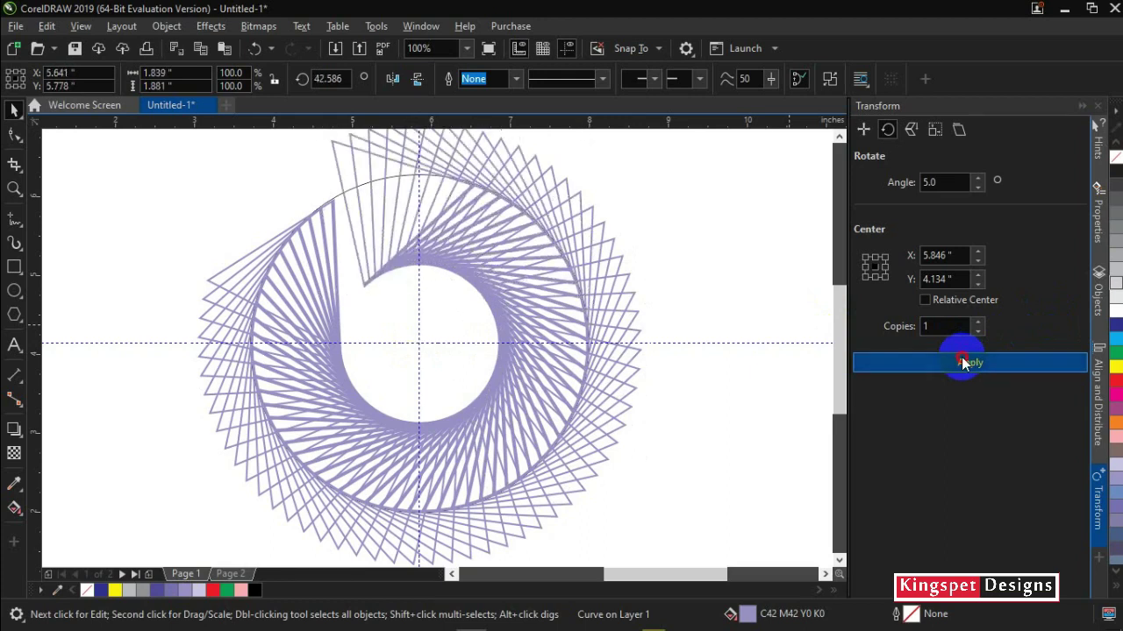
double_click(962, 363)
double_click(962, 363)
double_click(962, 363)
left_click(962, 363)
left_click(962, 363)
left_click(962, 363)
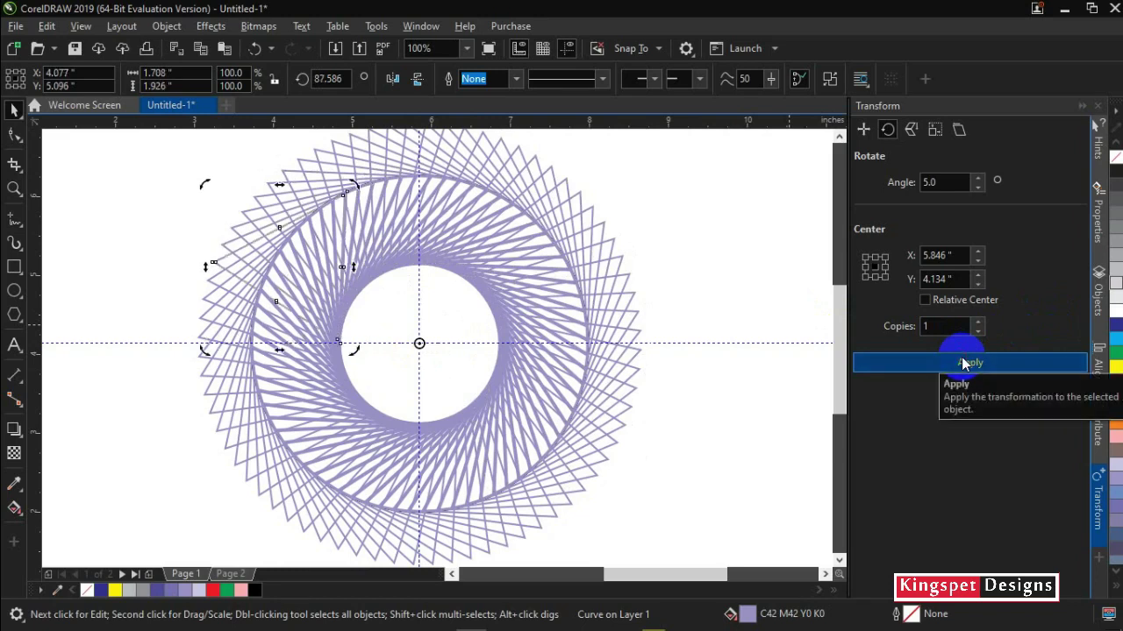
Step: Compare the lavender ring with the reference logo and examine its overlapping triangles and the underlying circle up close
scroll(681, 325, "down", 2)
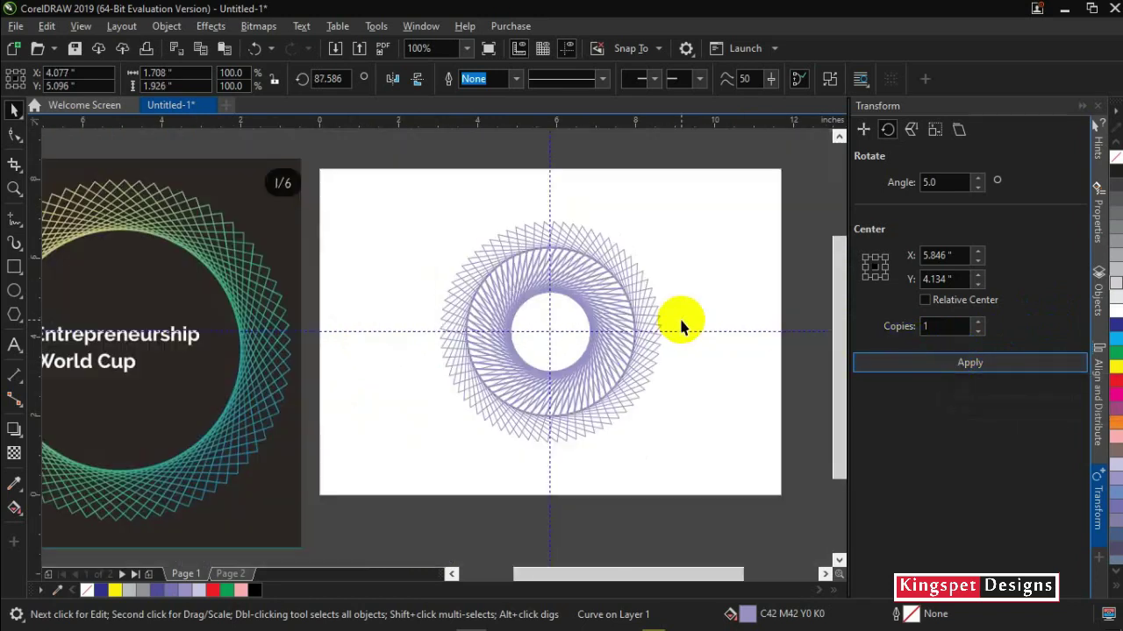
left_click(267, 366)
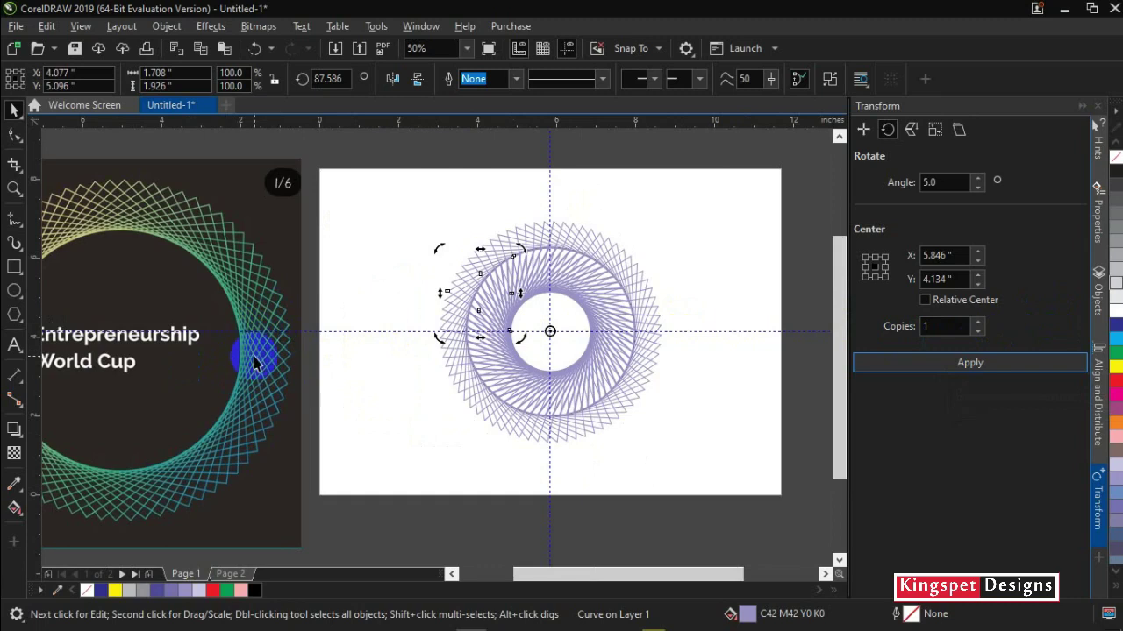
left_click(672, 245)
scroll(669, 248, "up", 1)
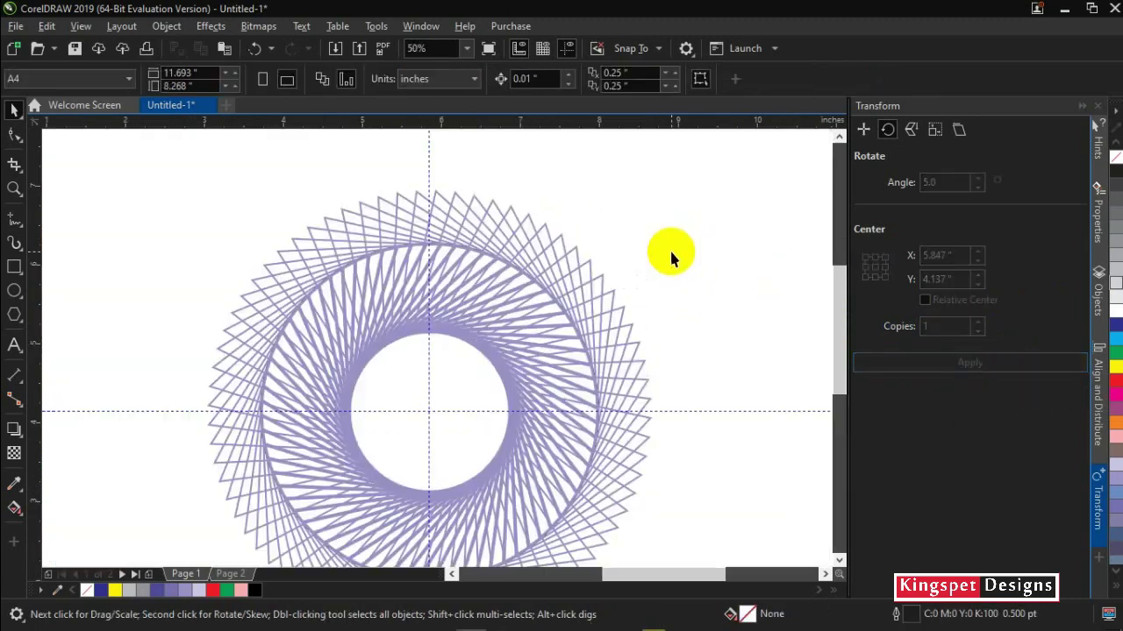
scroll(555, 298, "up", 1)
left_click(549, 299)
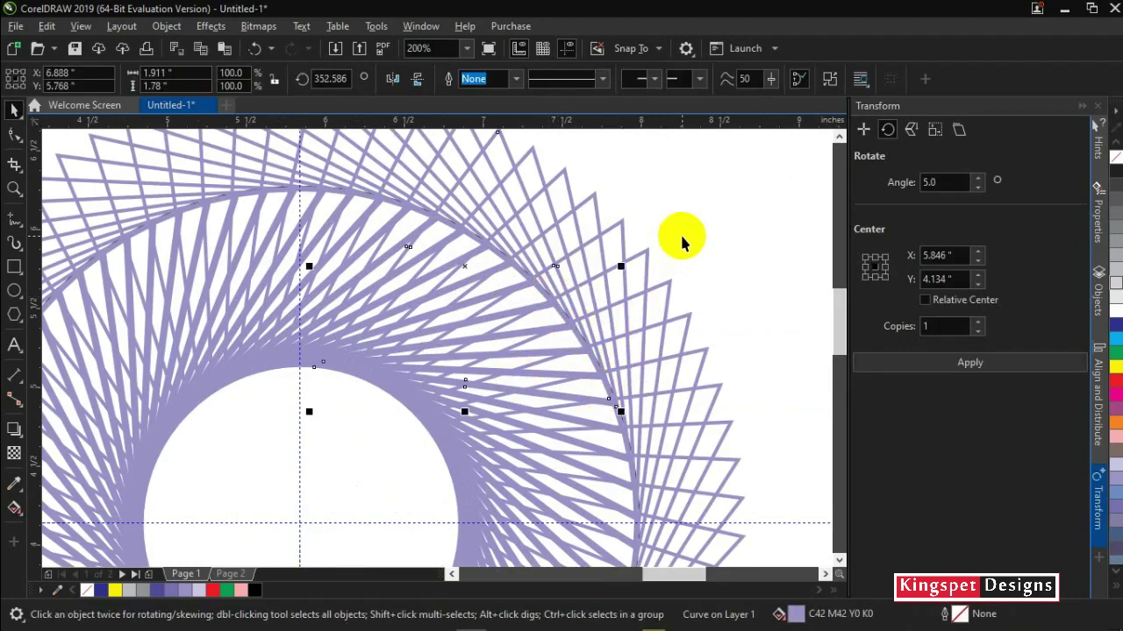
scroll(681, 238, "down", 1)
scroll(676, 281, "up", 2)
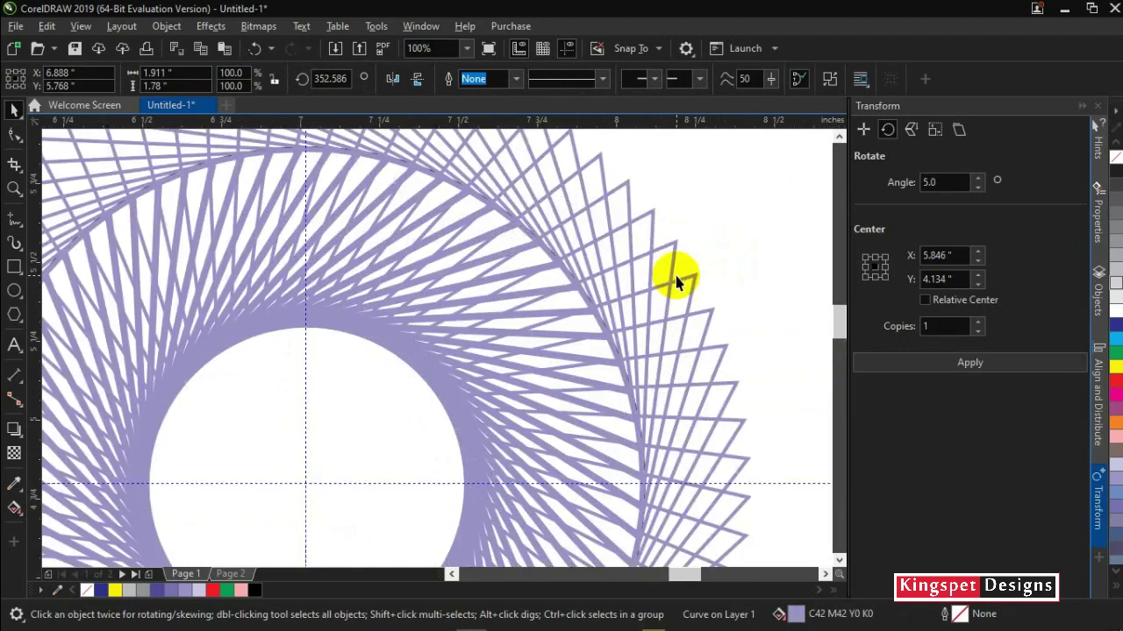
scroll(571, 260, "down", 2)
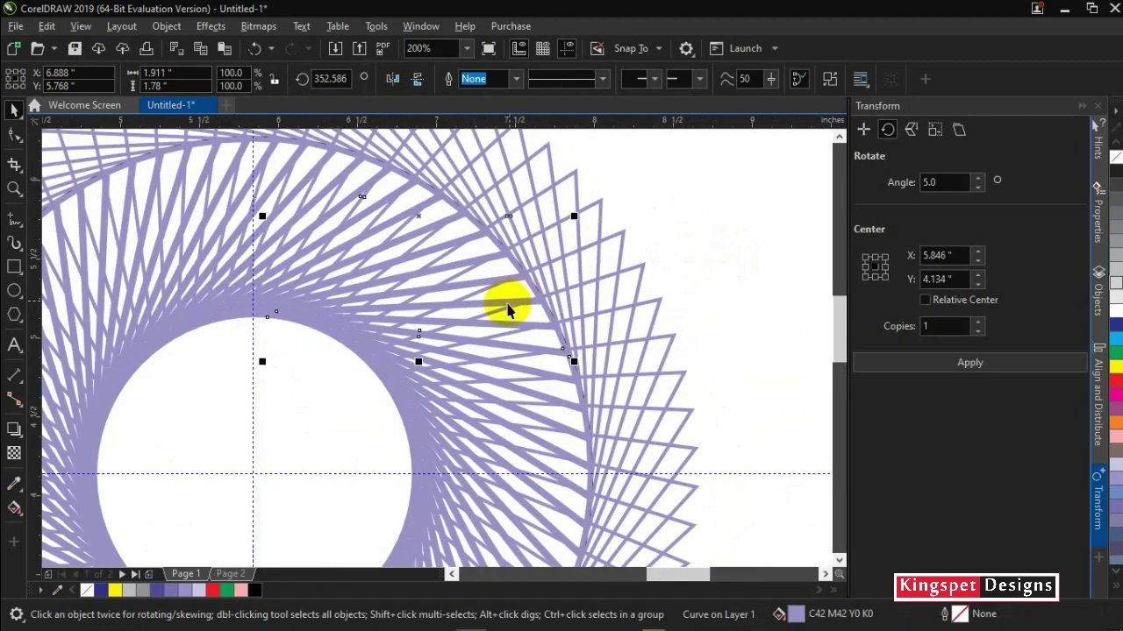
scroll(579, 274, "down", 2)
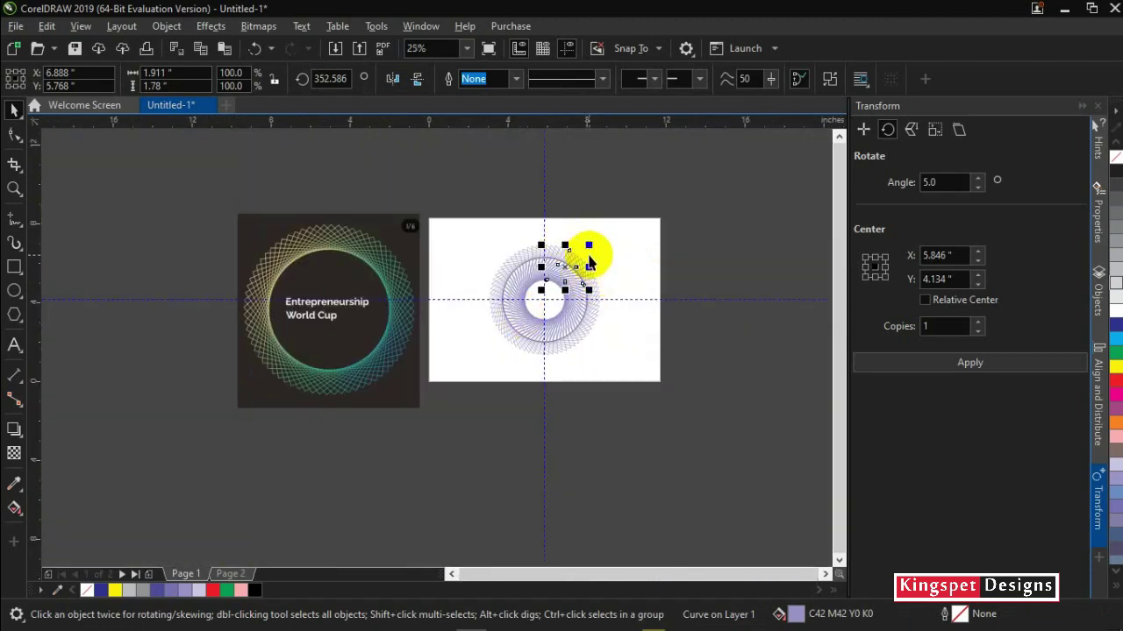
scroll(583, 255, "up", 2)
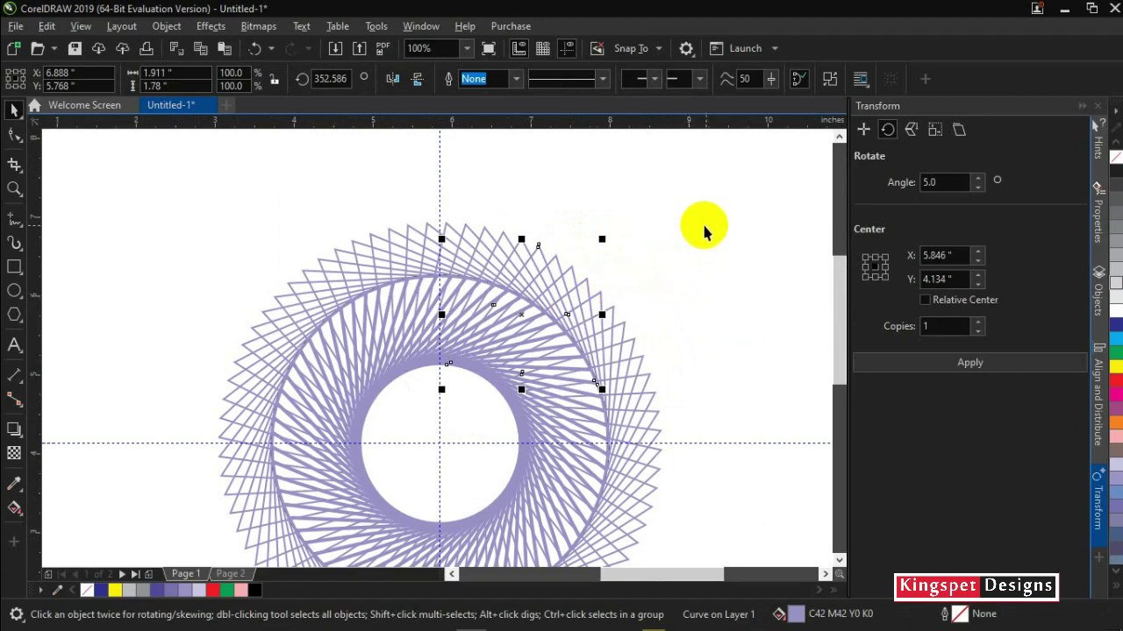
Step: Fill the circle under the triangles with green and move it sideways away from the ring's centre
left_click_drag(735, 181, 402, 560)
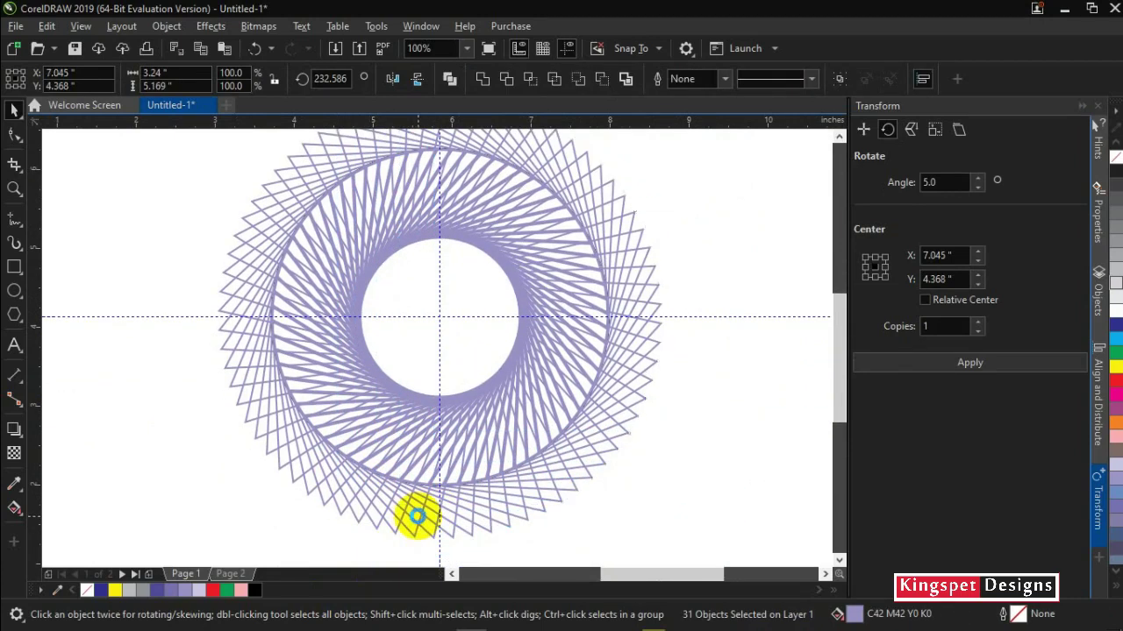
left_click(690, 371)
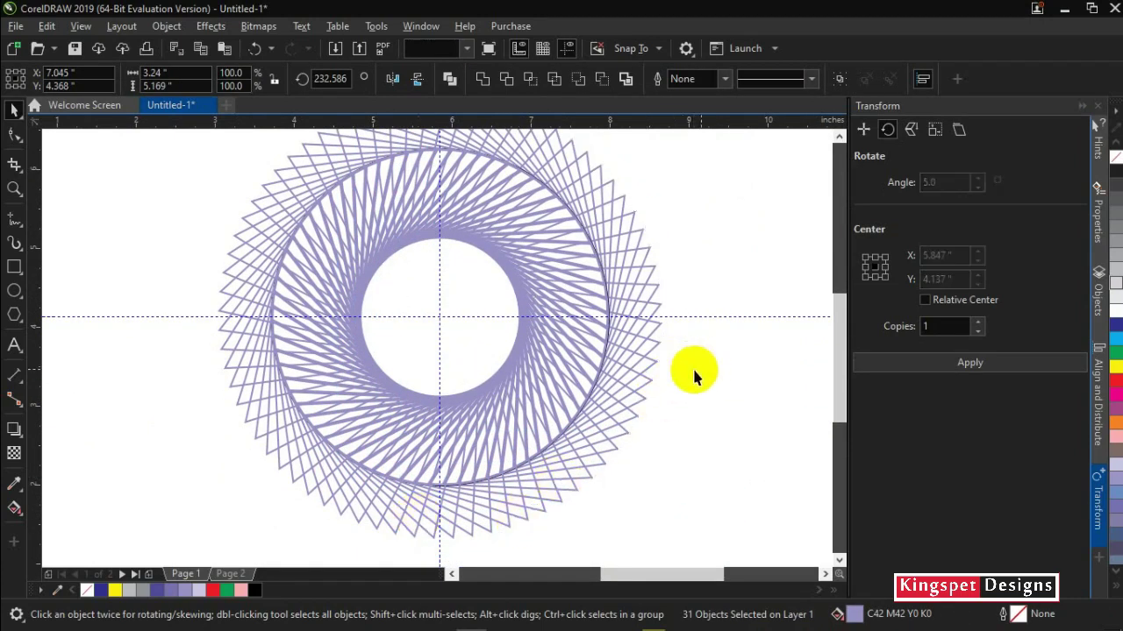
left_click(606, 352)
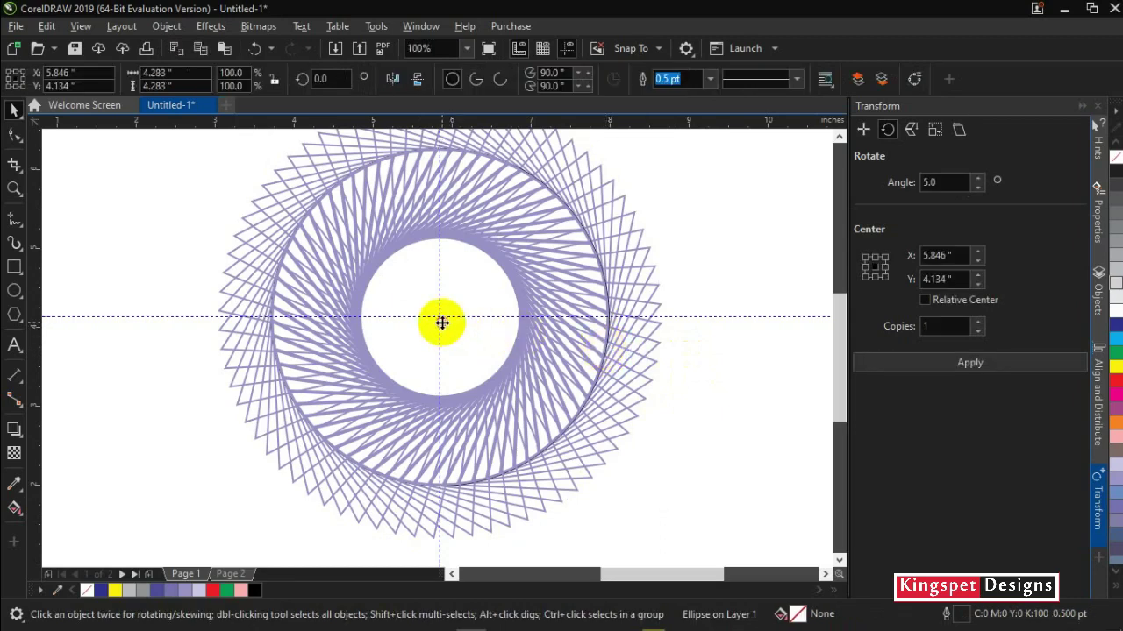
left_click(442, 323)
left_click(227, 589)
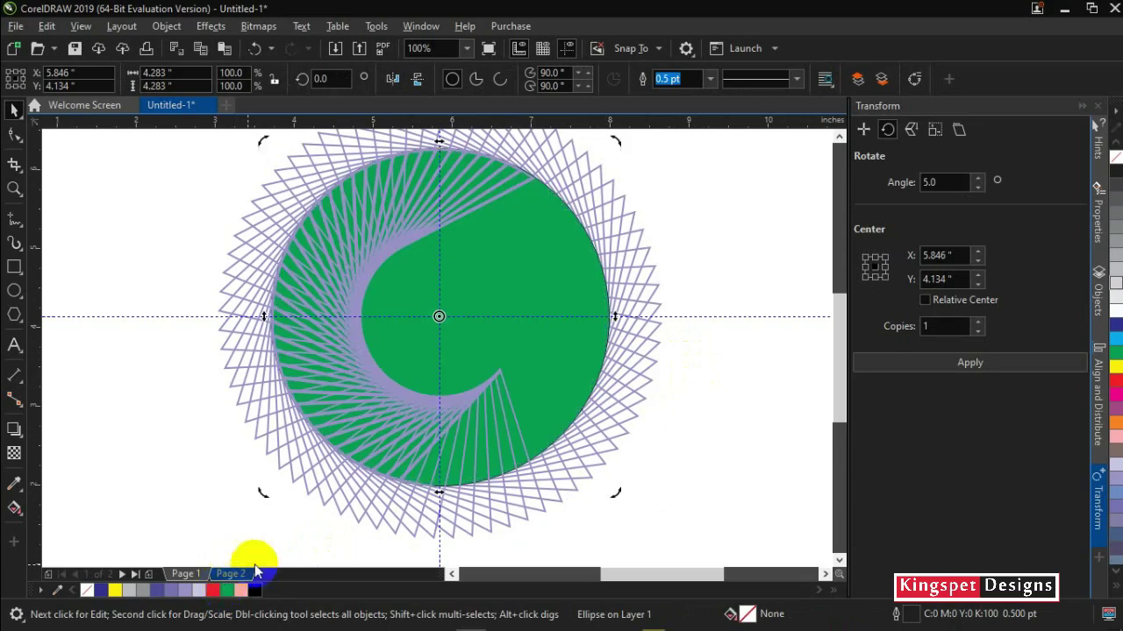
left_click(477, 349)
left_click(448, 354)
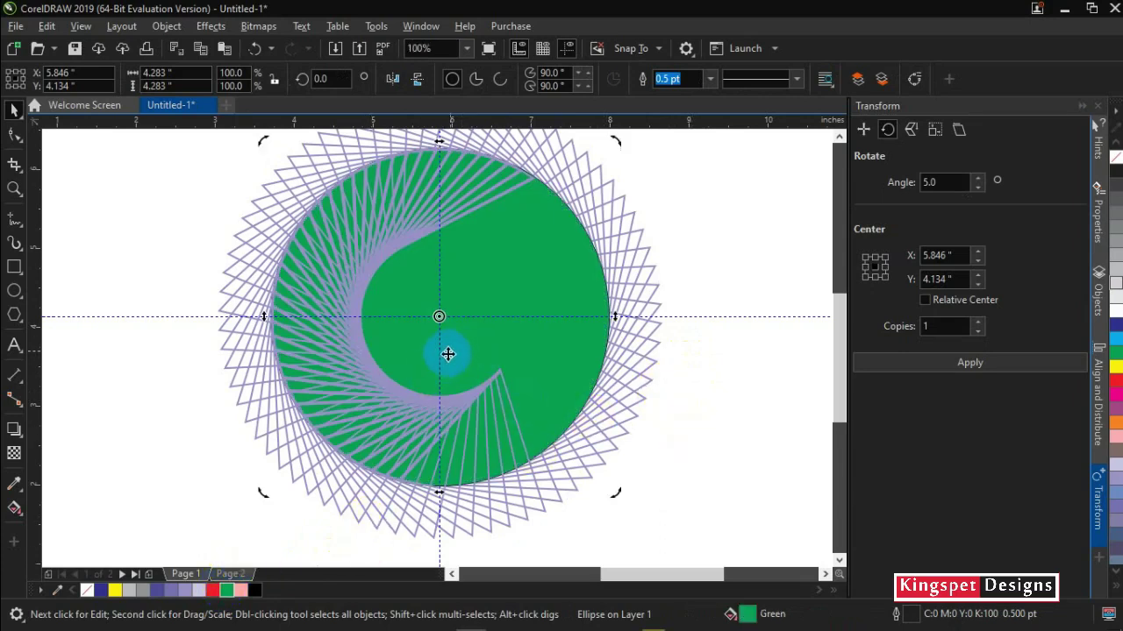
left_click(457, 349)
left_click_drag(444, 321, 754, 275)
Step: Select all the rotated triangular frames, without the green circle, and weld them into a single ring shape
scroll(680, 358, "down", 3)
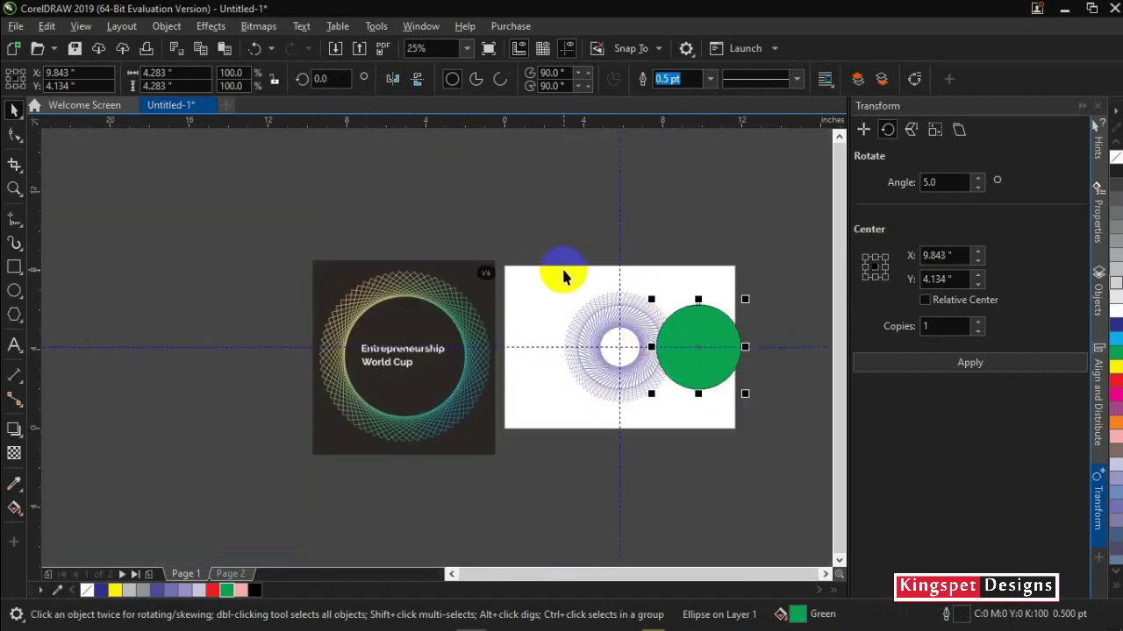
left_click_drag(544, 254, 699, 427)
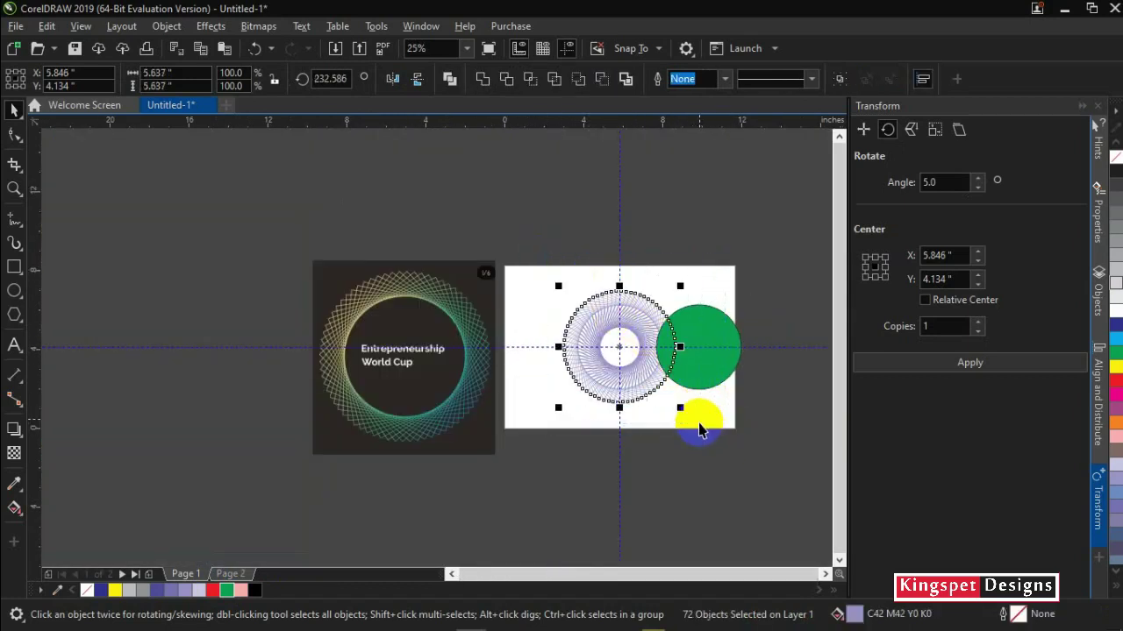
left_click(1083, 105)
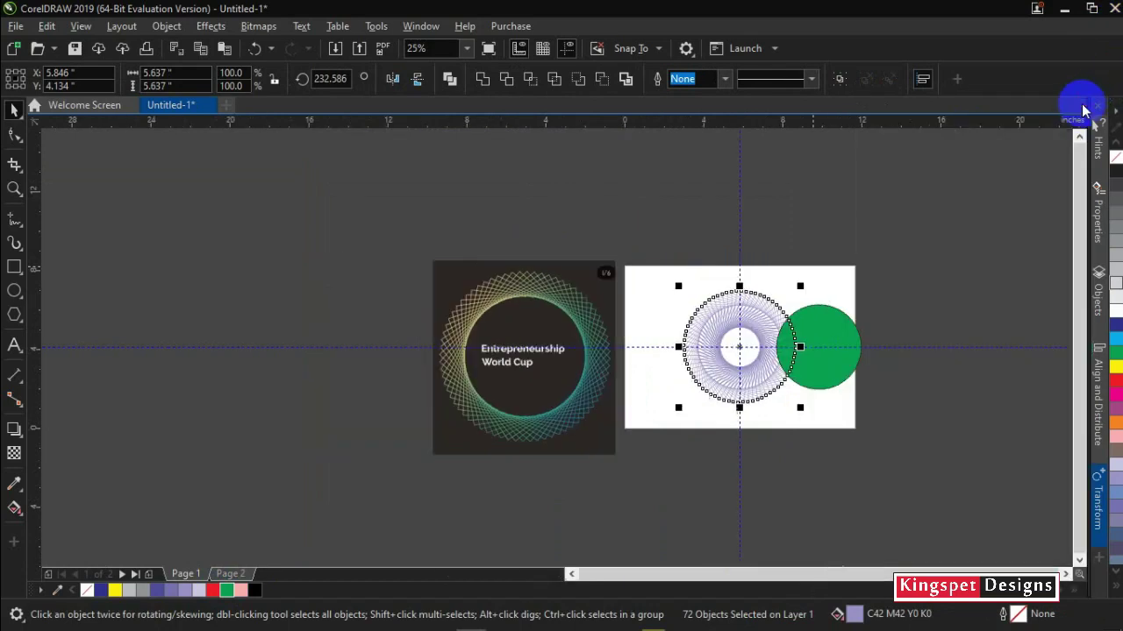
scroll(750, 332, "up", 3)
left_click(644, 155)
left_click_drag(603, 153, 914, 503)
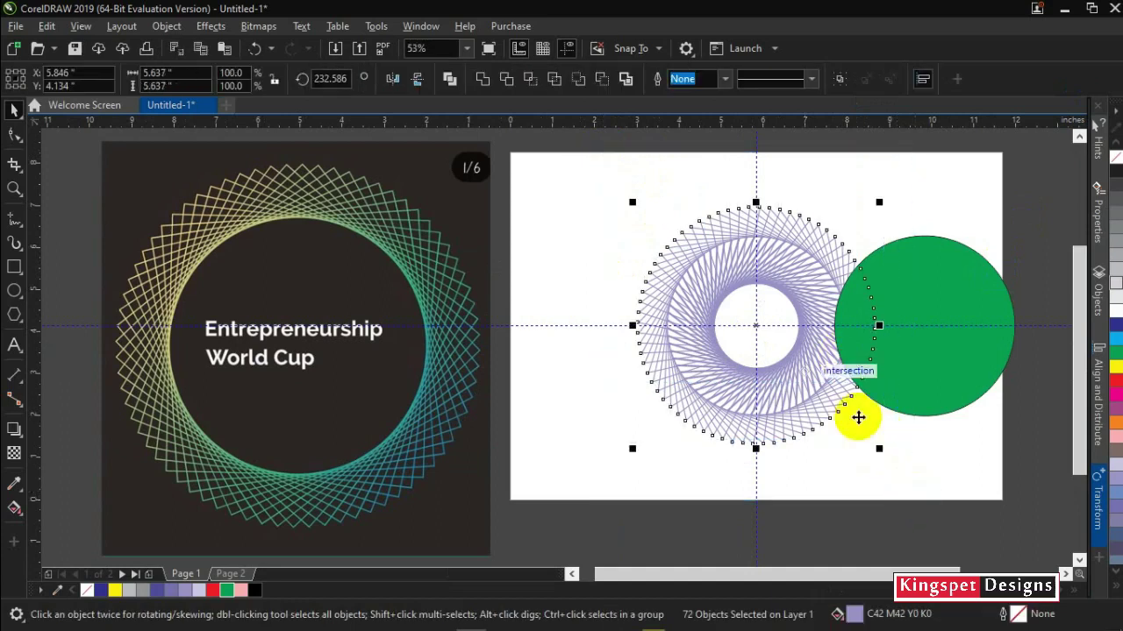
left_click(490, 83)
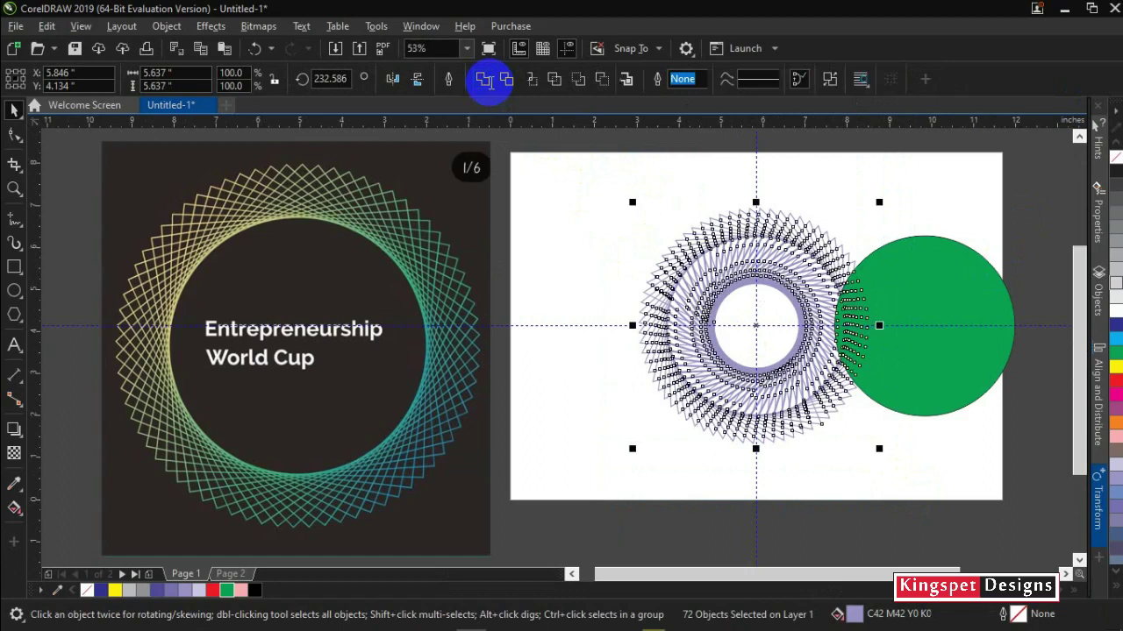
left_click(603, 272)
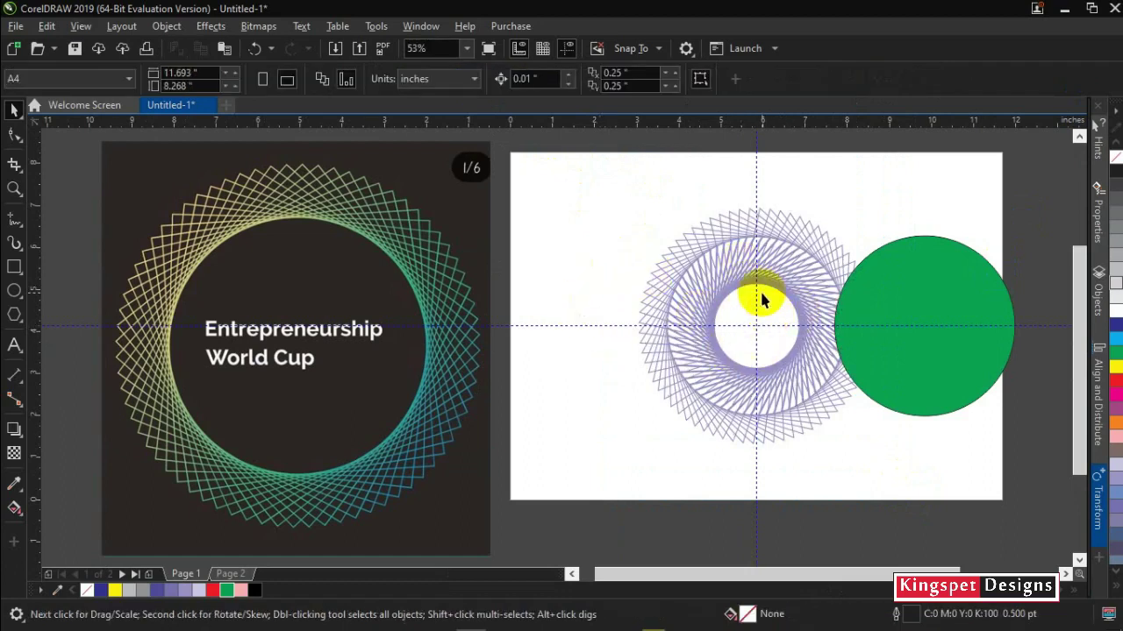
Step: Align the green circle with the welded ring, centred both horizontally and vertically
left_click(932, 292)
left_click(797, 253)
left_click(931, 271)
left_click(770, 277, "shift")
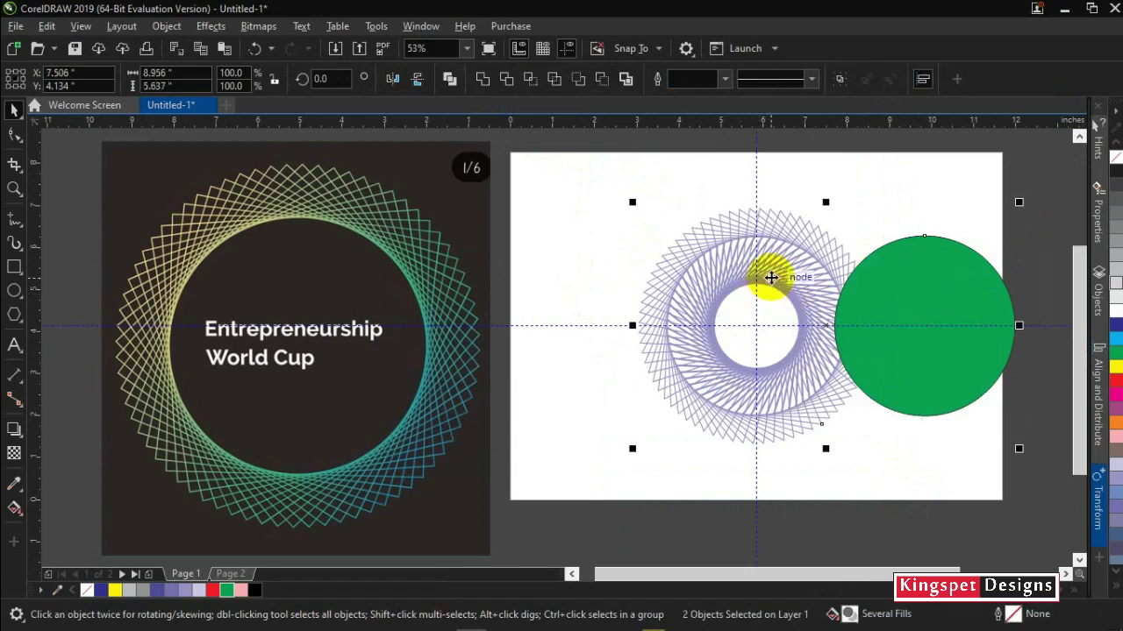
key("c")
key("e")
left_click(939, 251)
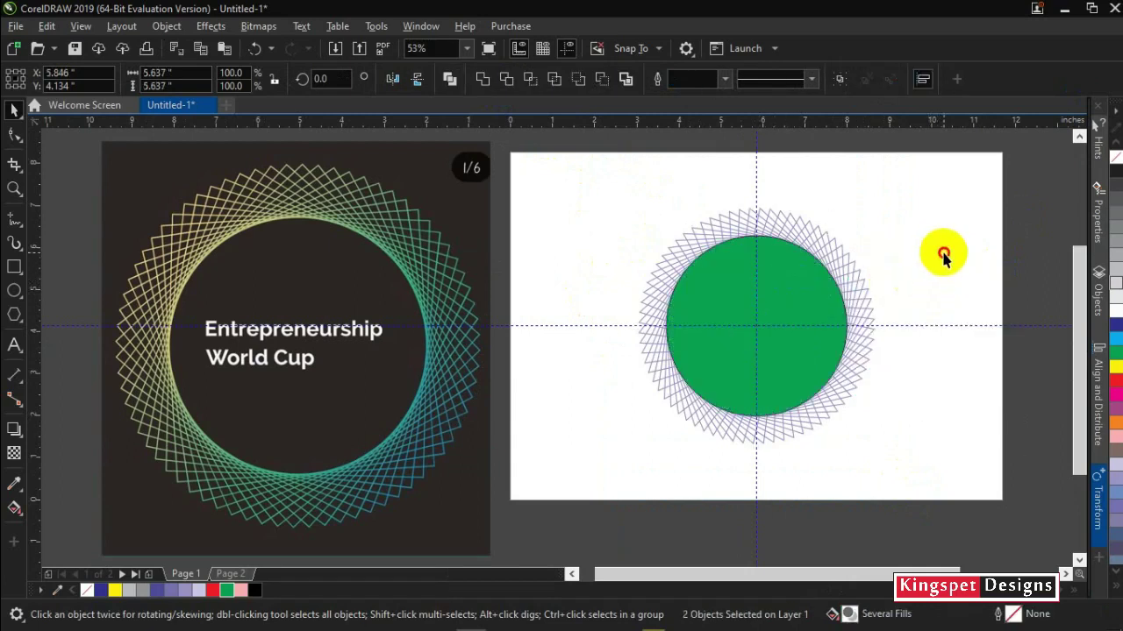
Step: Scale the green circle down about its centre to about 4.198 inches in diameter
left_click(747, 288)
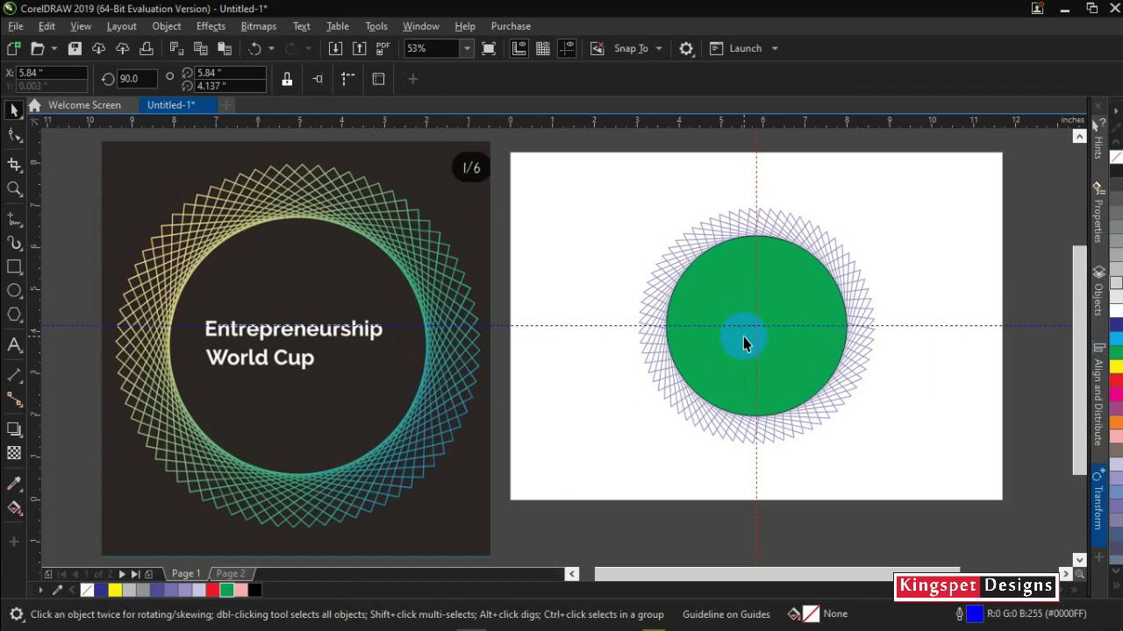
scroll(754, 274, "up", 5)
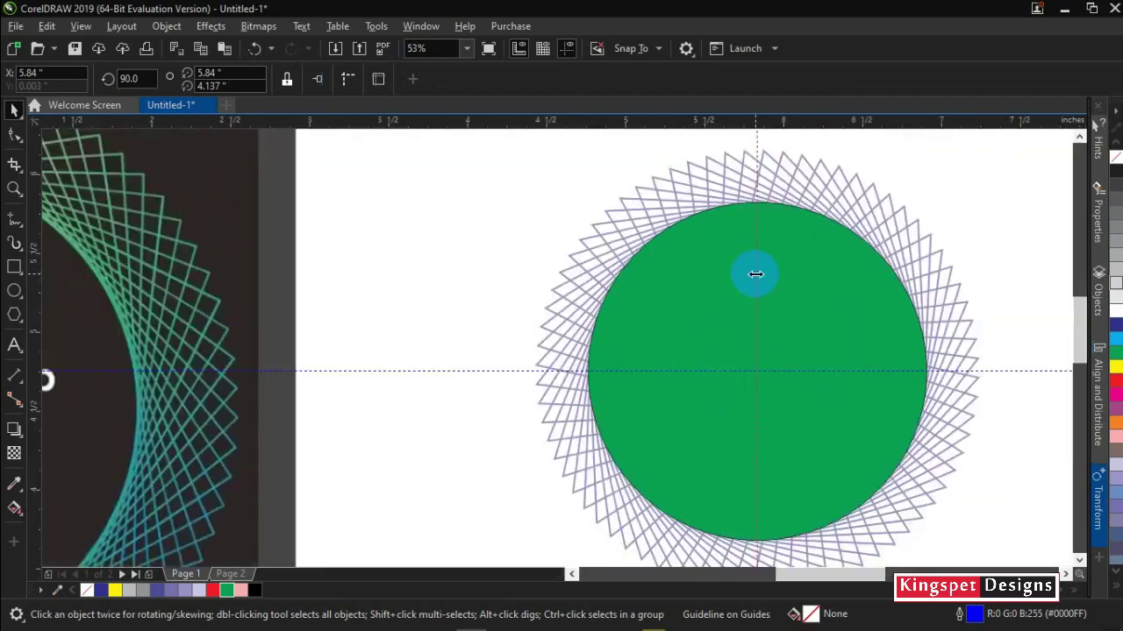
scroll(829, 255, "down", 3)
left_click(860, 240)
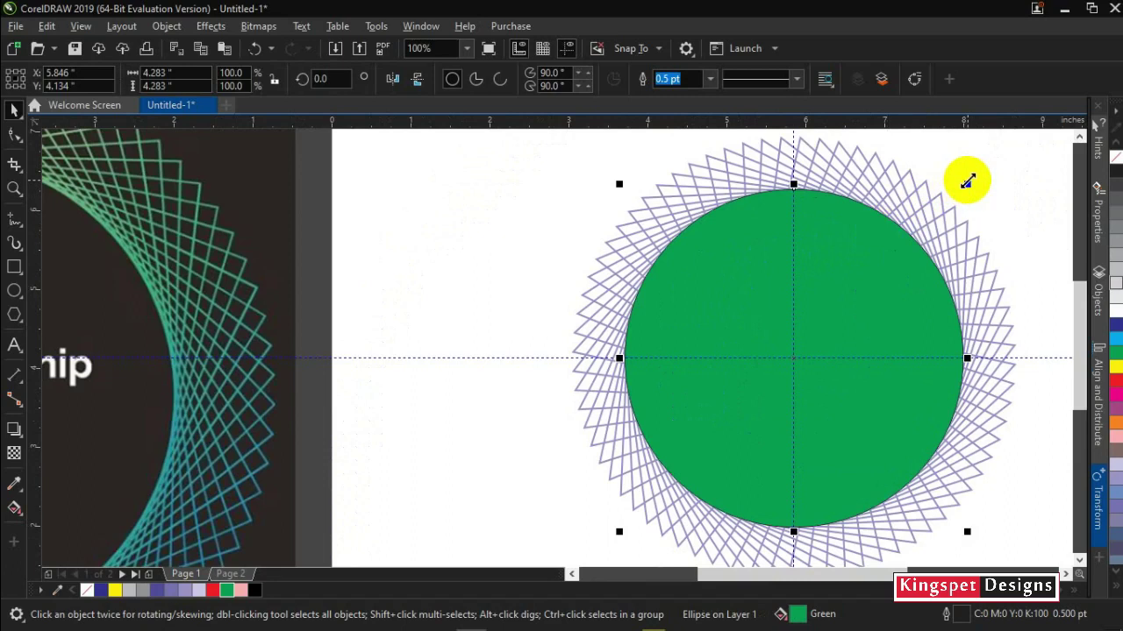
left_click_drag(967, 180, 965, 184)
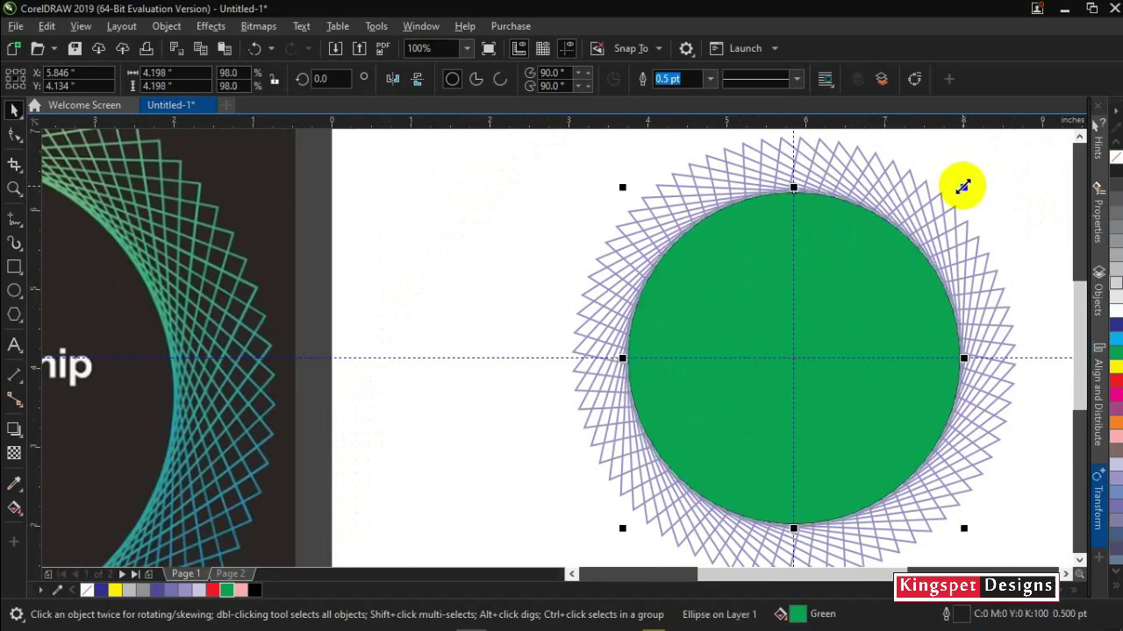
Step: Try shrinking the circle to about 3.568 inches and shifting the welded ring, and undo the shift
scroll(962, 186, "up", 3)
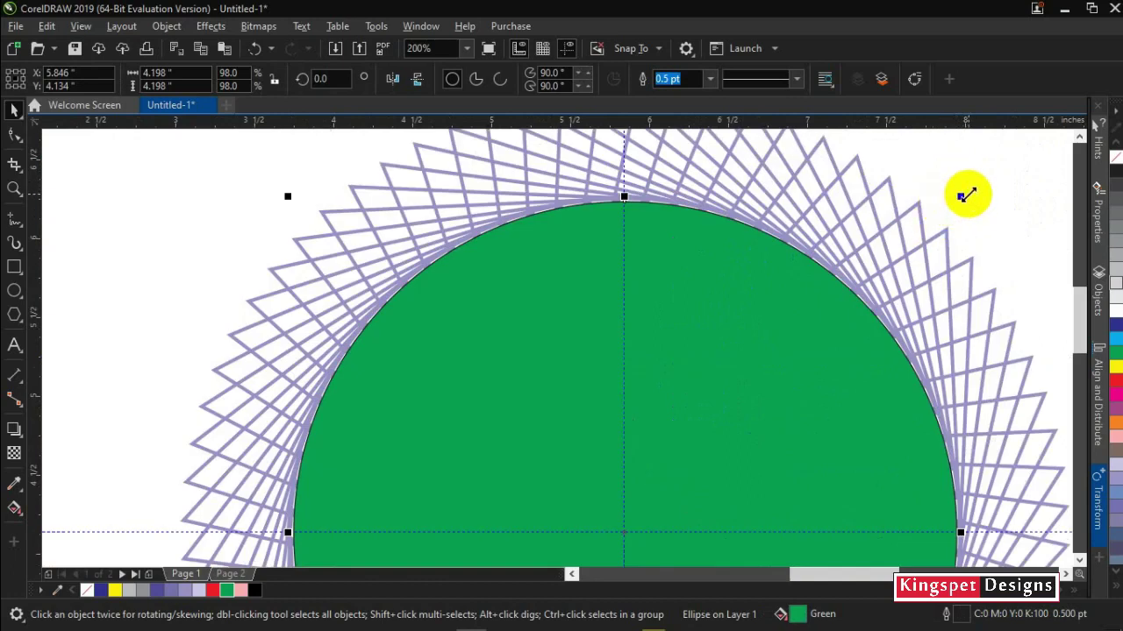
left_click_drag(963, 194, 916, 241)
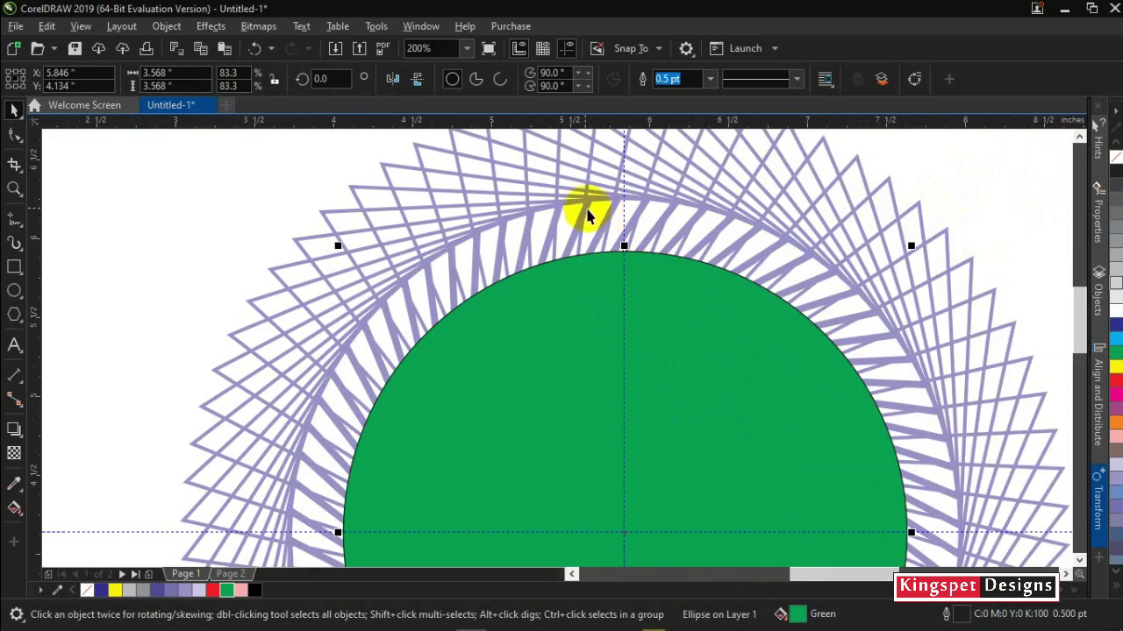
left_click_drag(389, 293, 356, 327)
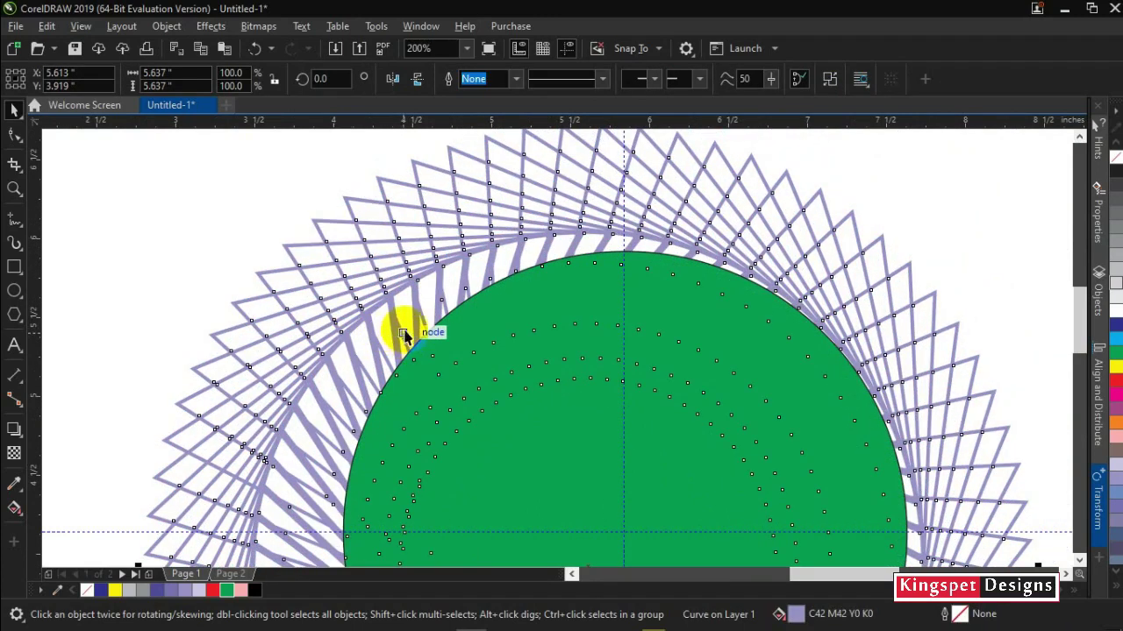
left_click(176, 326)
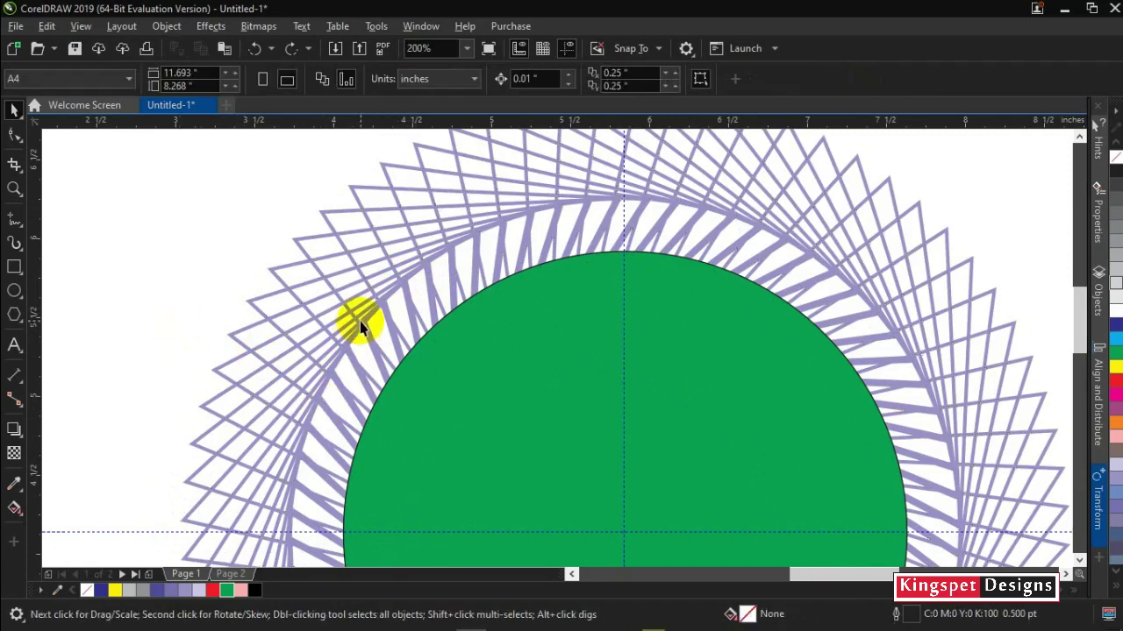
Step: Resize the green circle about its centre to about 4.227 inches so its edge follows the ring's tangent line band
left_click(514, 380)
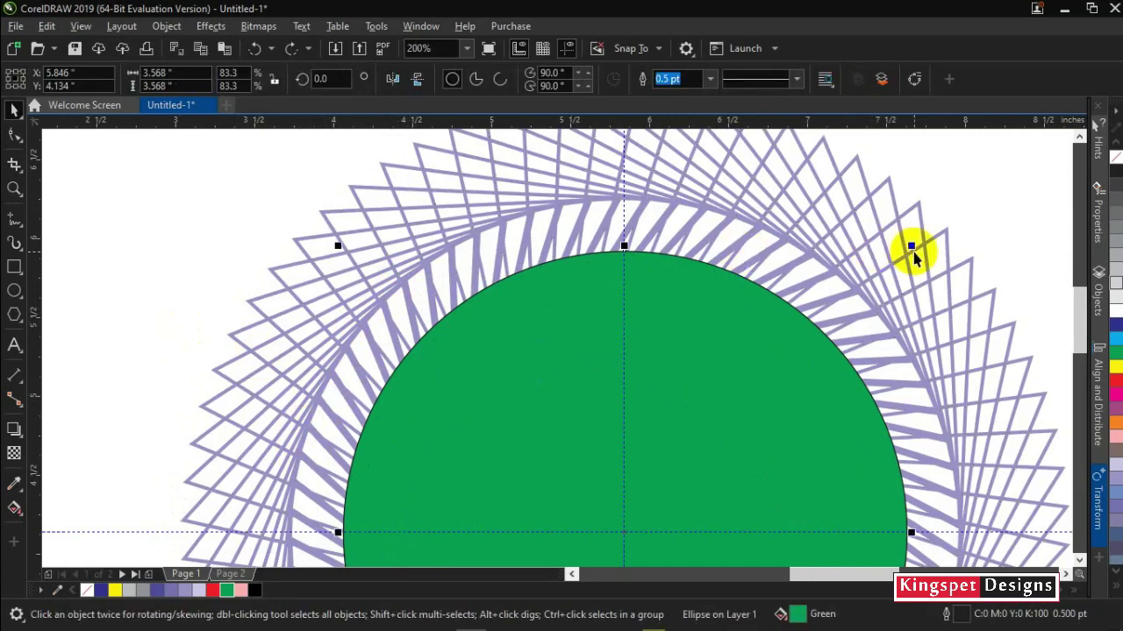
left_click_drag(912, 247, 999, 196)
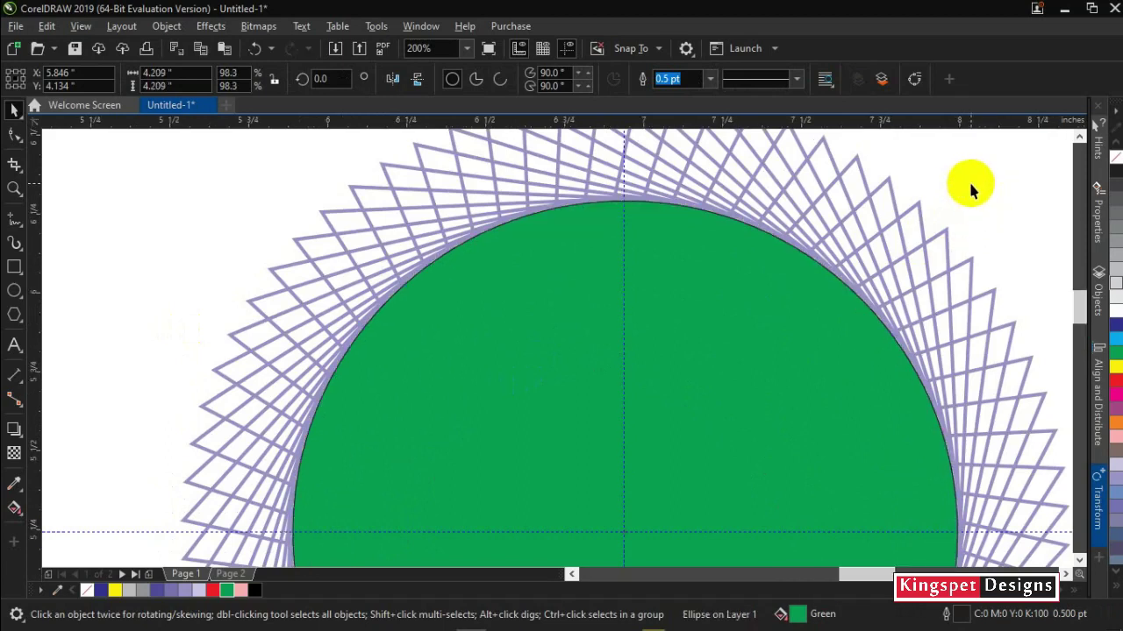
scroll(968, 180, "up", 2)
left_click_drag(918, 247, 923, 242)
scroll(923, 242, "down", 2)
scroll(923, 242, "down", 3)
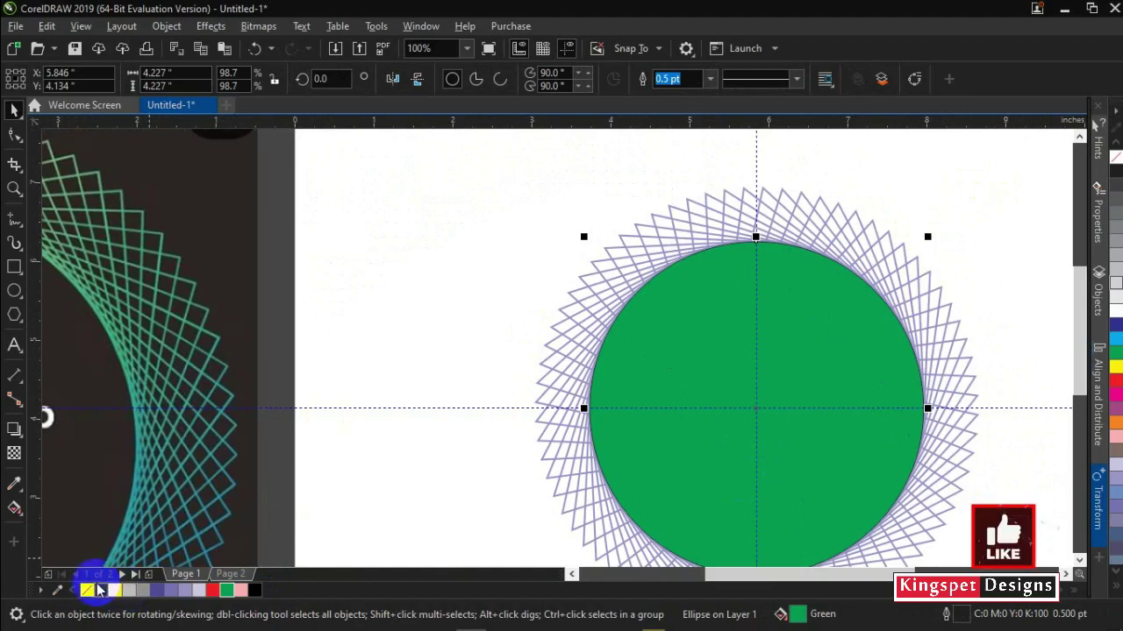
Step: Remove the green circle's outline and use it to trim the inner part out of the welded ring
left_click(669, 338)
left_click(668, 338)
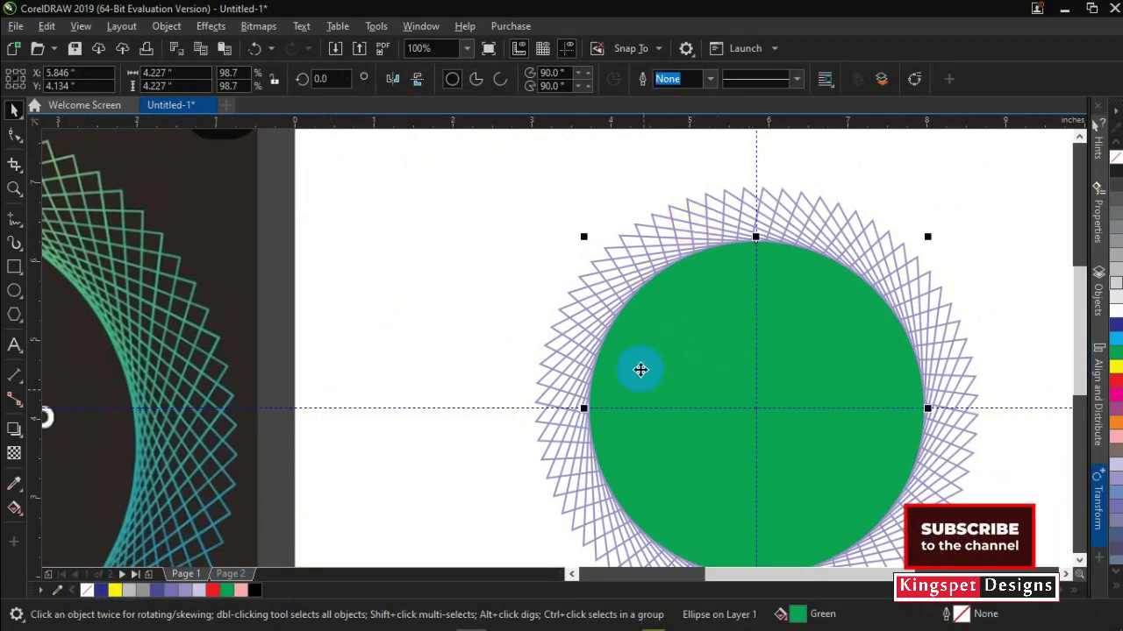
left_click(689, 231, "shift")
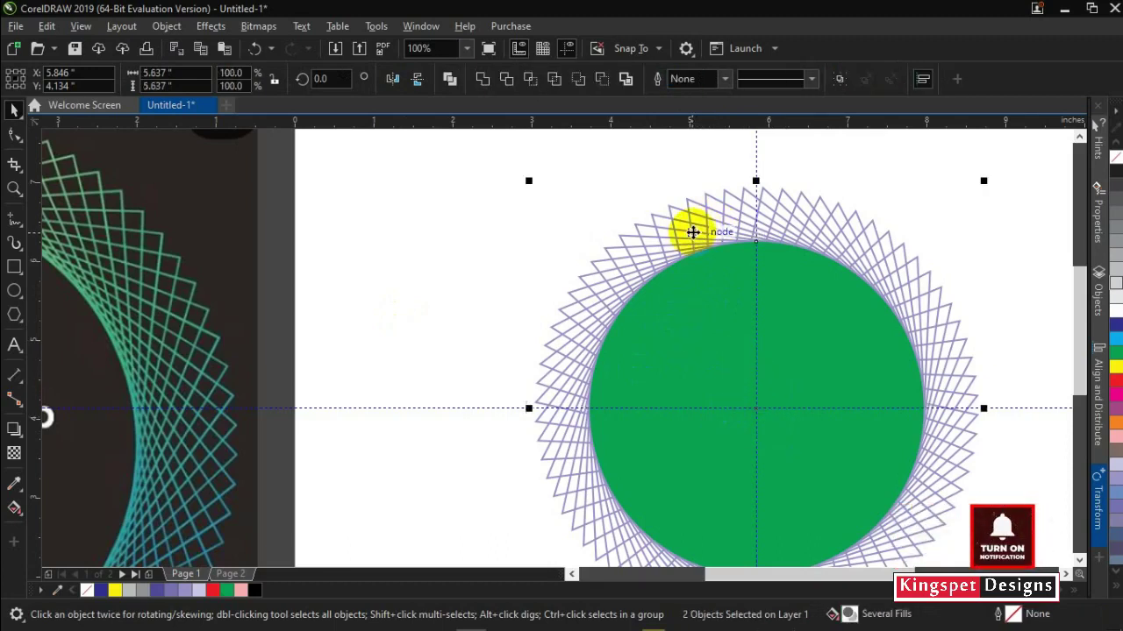
left_click(510, 81)
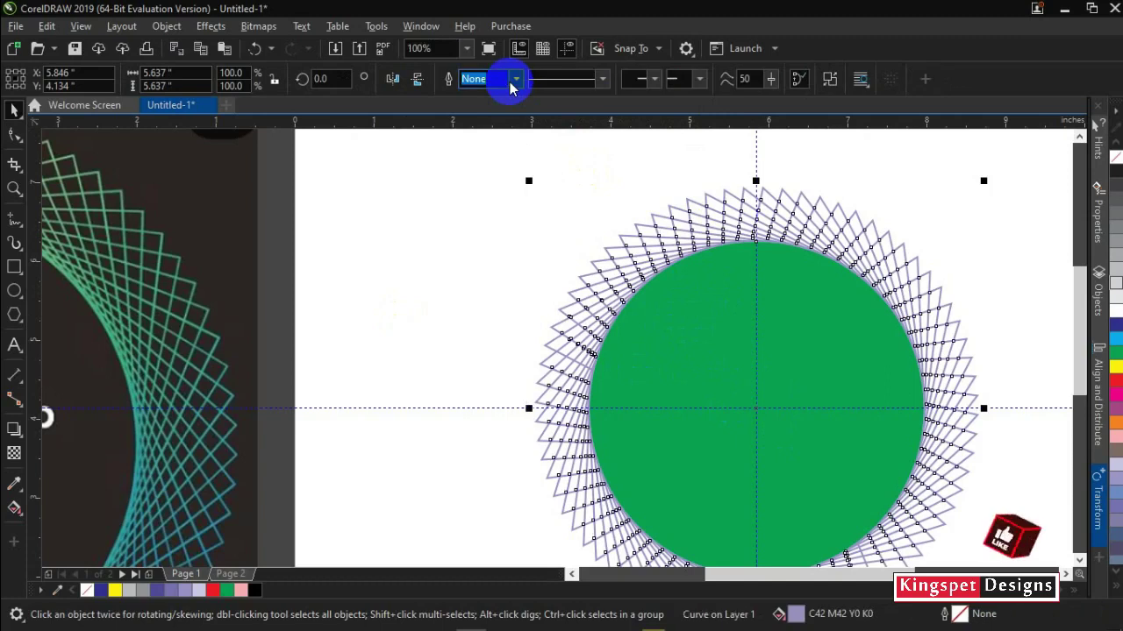
Step: Move the green circle aside to check the cut-out in the trimmed ring, and undo the move
left_click(714, 325)
left_click_drag(682, 328, 820, 313)
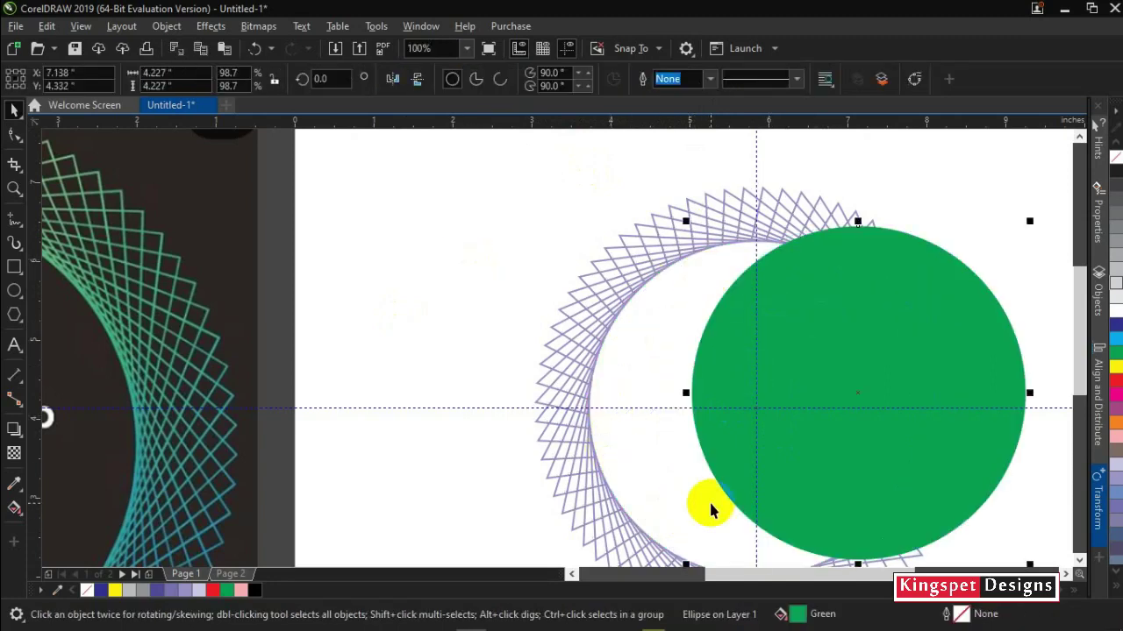
key("ctrl+z")
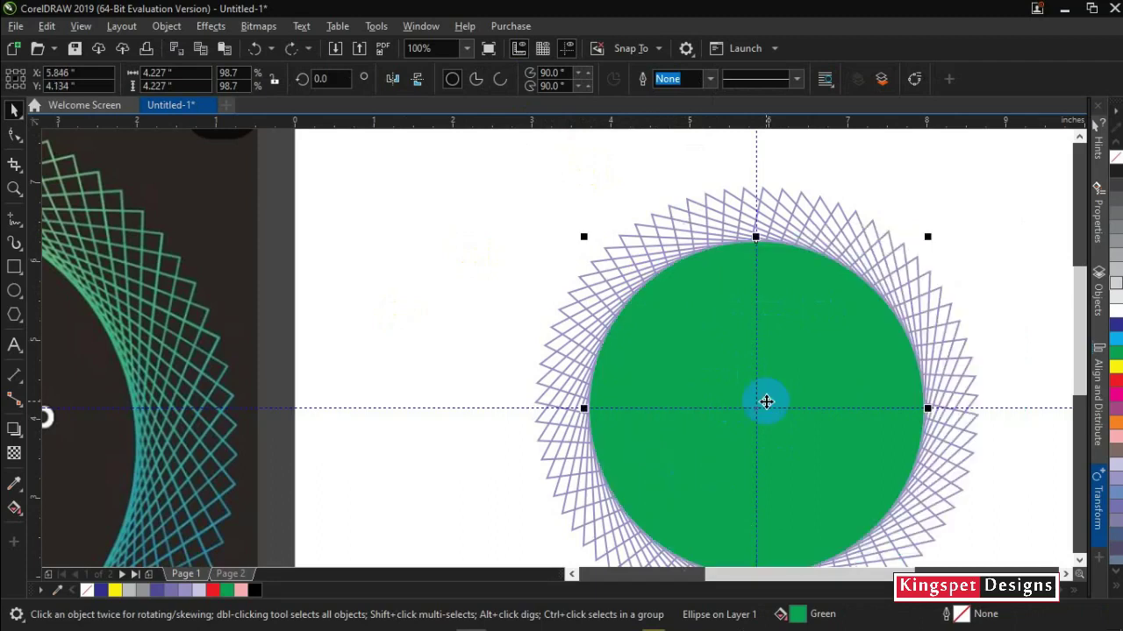
Step: Change the circle's fill to light grey and deselect it
left_click(1110, 281)
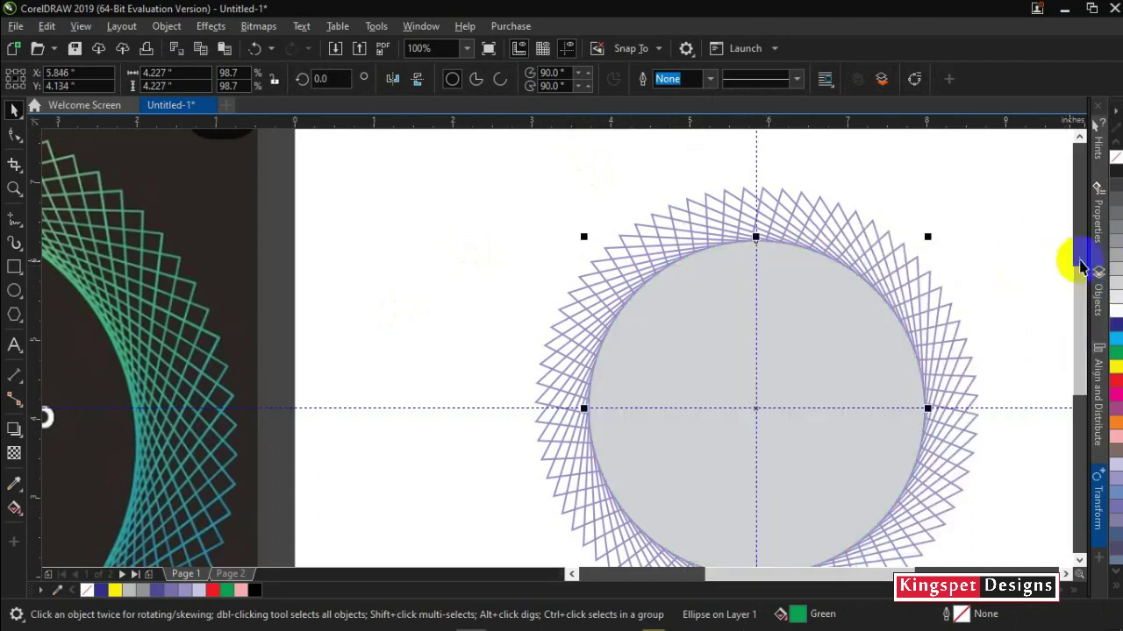
left_click(994, 222)
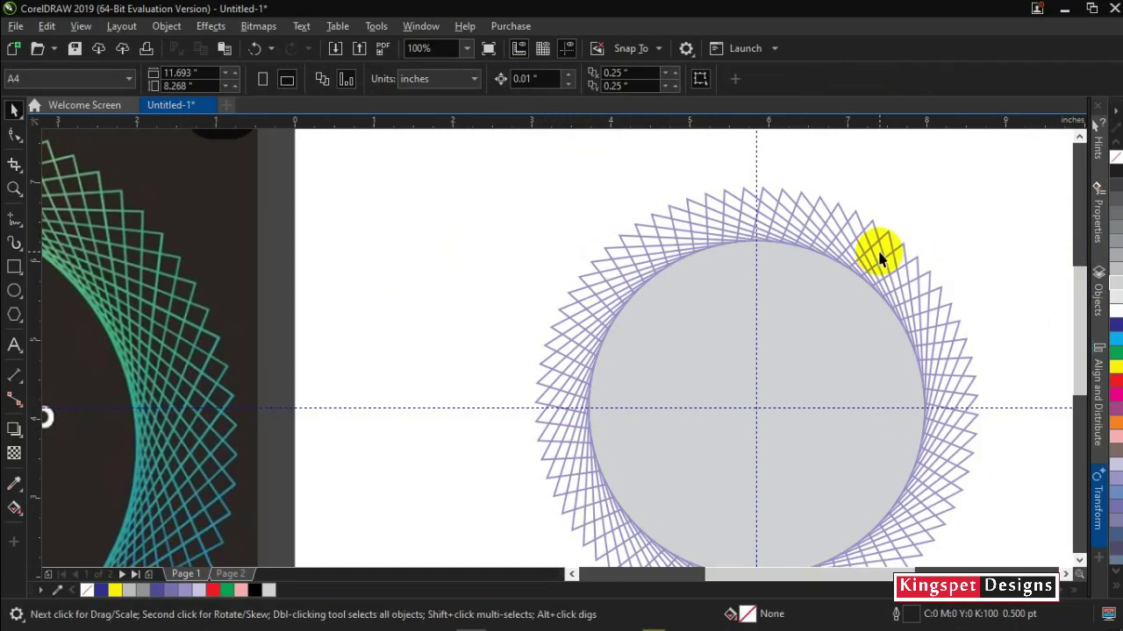
scroll(879, 256, "down", 3)
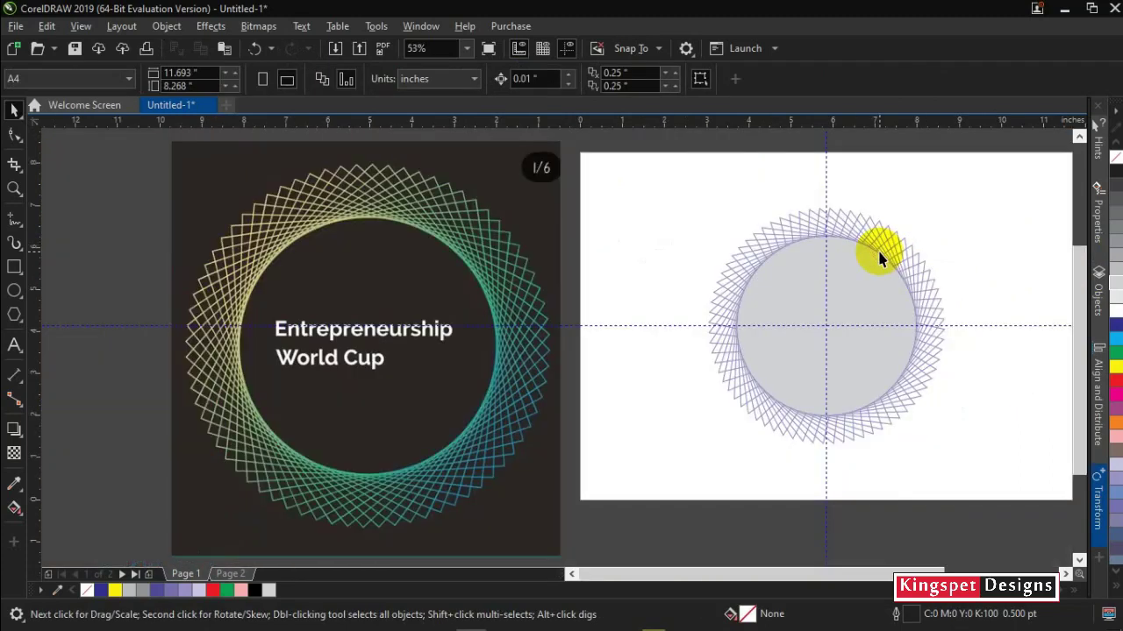
Step: Delete the horizontal and vertical guidelines crossing at the ring's centre
left_click(970, 325)
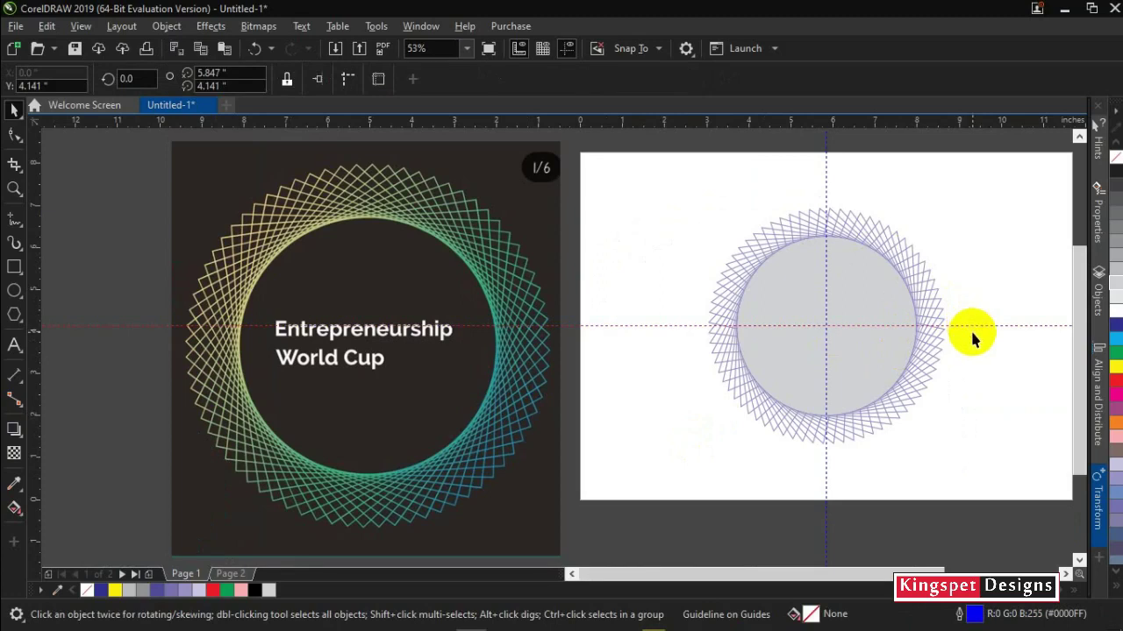
key("Delete")
left_click(826, 194)
key("Delete")
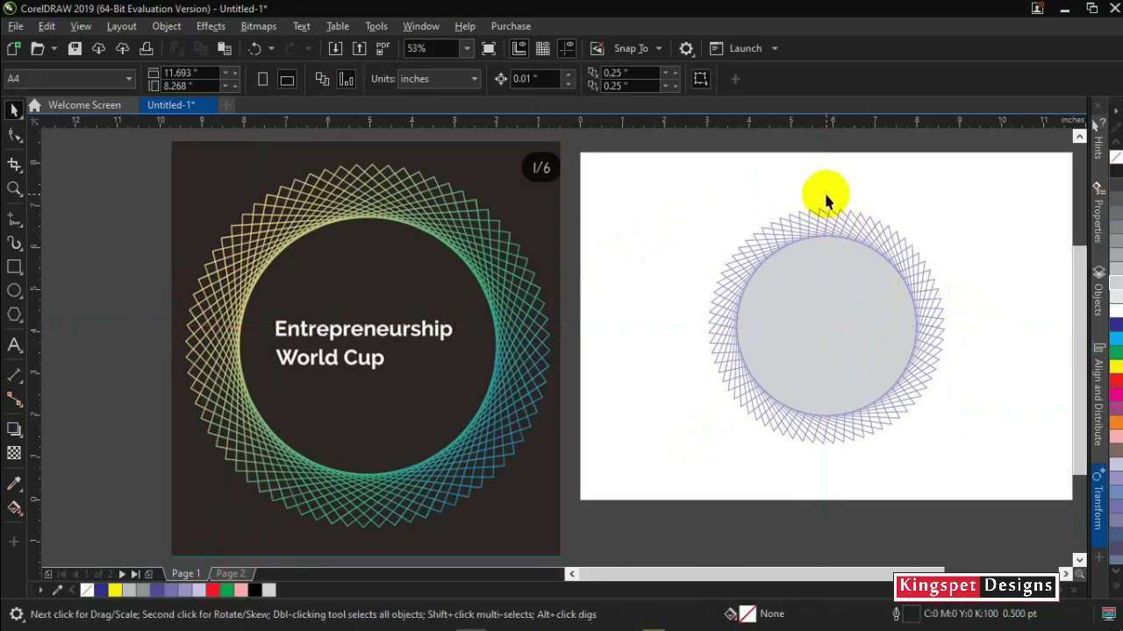
Step: Create a page-frame rectangle of 11.693 by 8.268 inches behind the ring with the Rectangle tool
left_click_drag(644, 581, 662, 582)
double_click(15, 268)
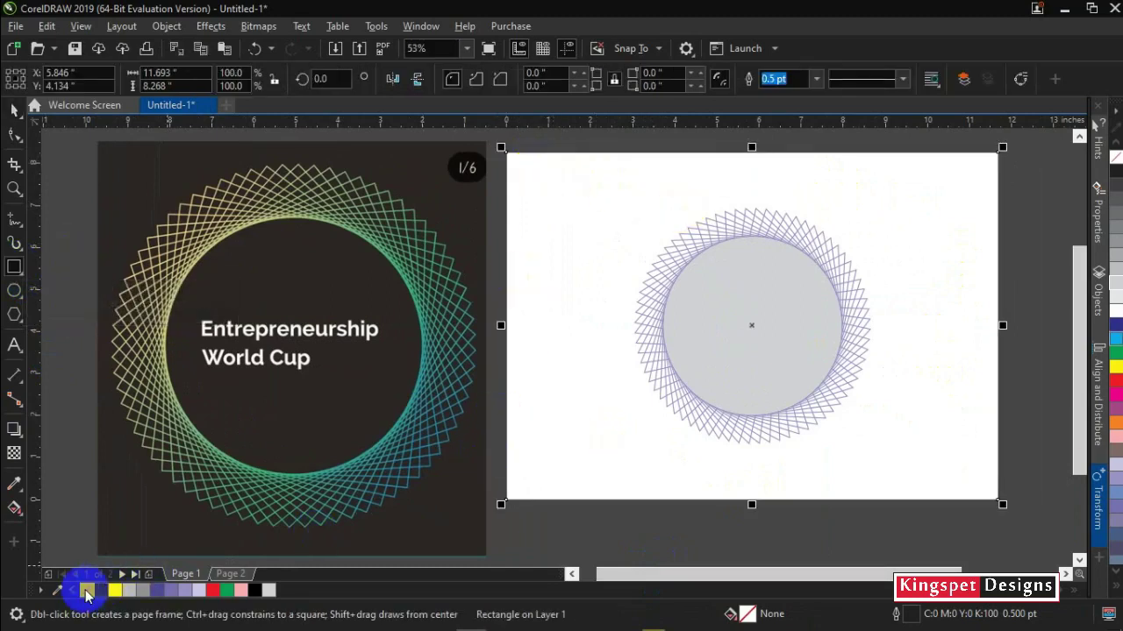
Step: Fill the page-sized background rectangle with C100 M100 Y100 K100 black and deselect it
left_click(257, 594)
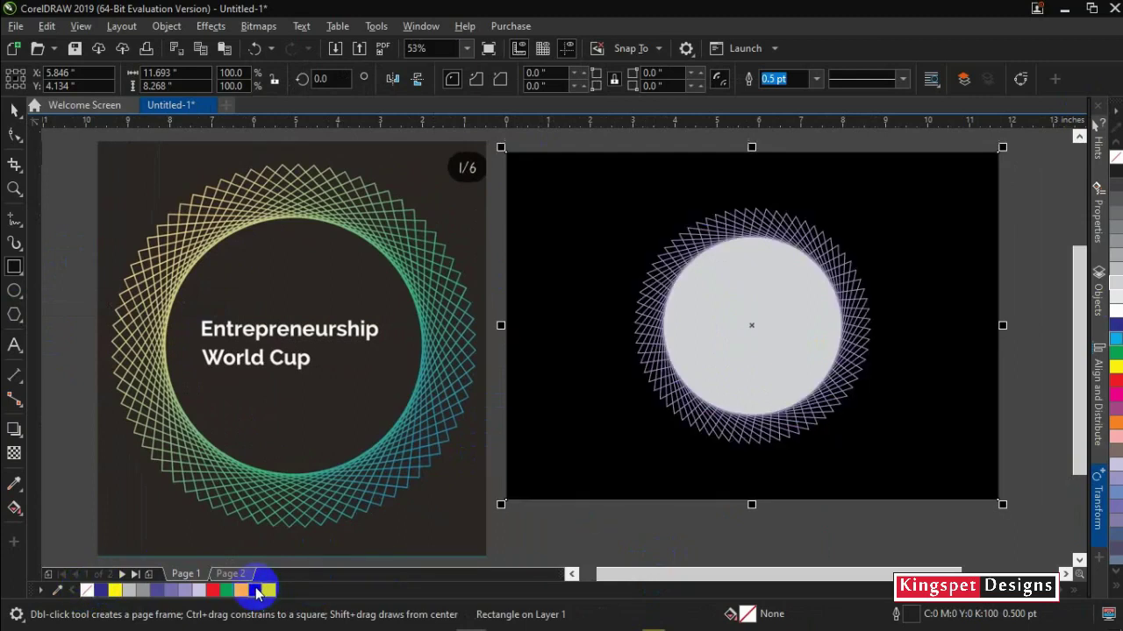
left_click(22, 143)
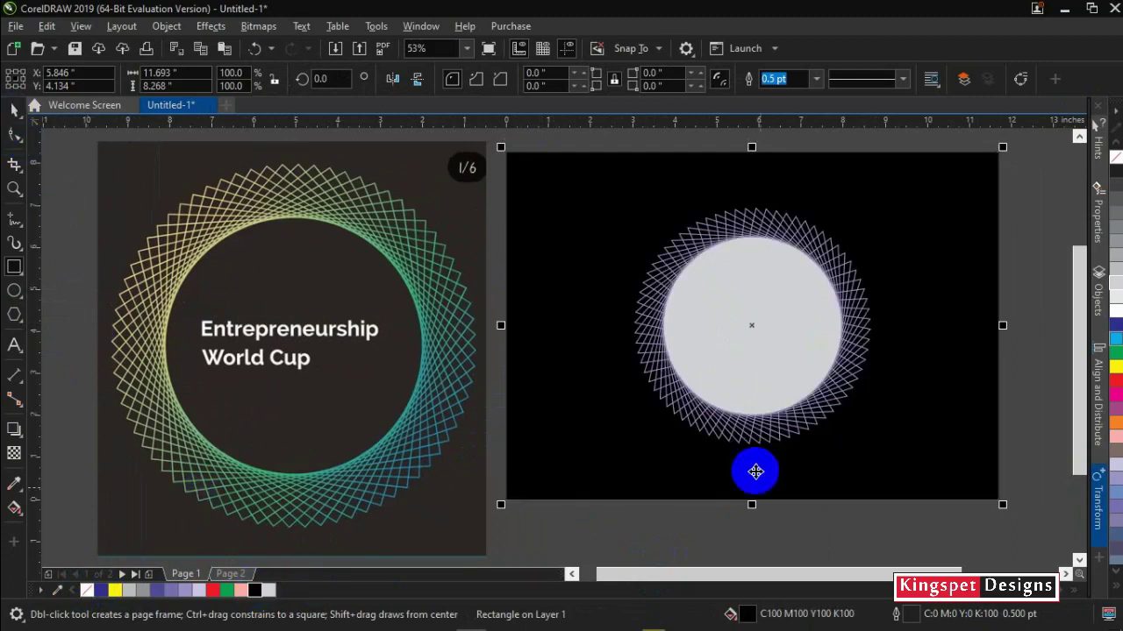
key("Escape")
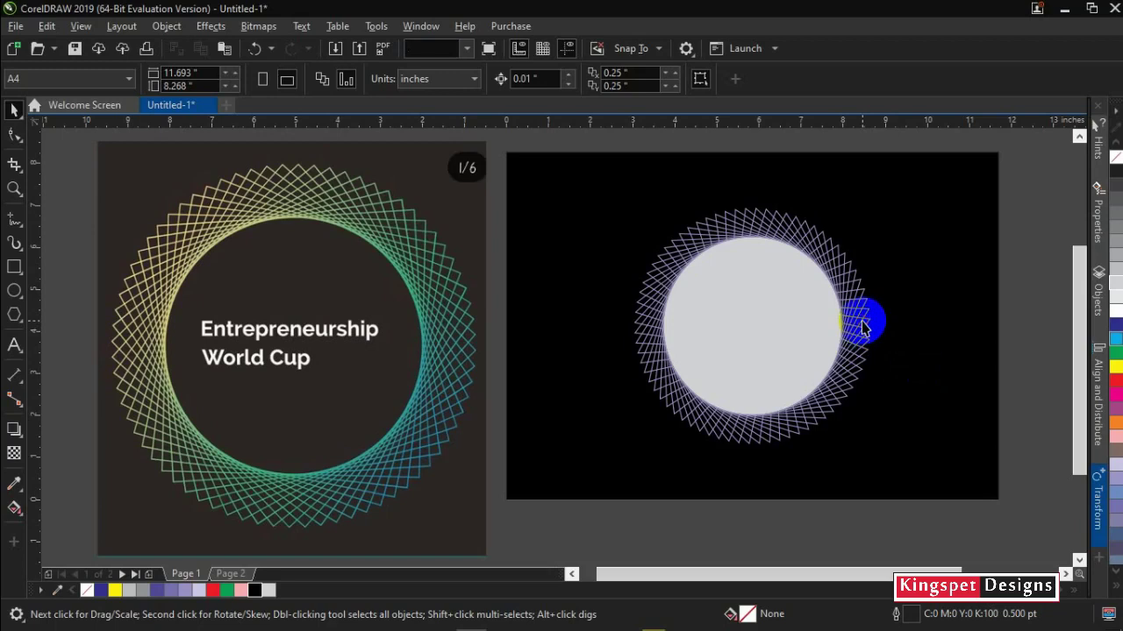
left_click(862, 327)
left_click(1052, 254)
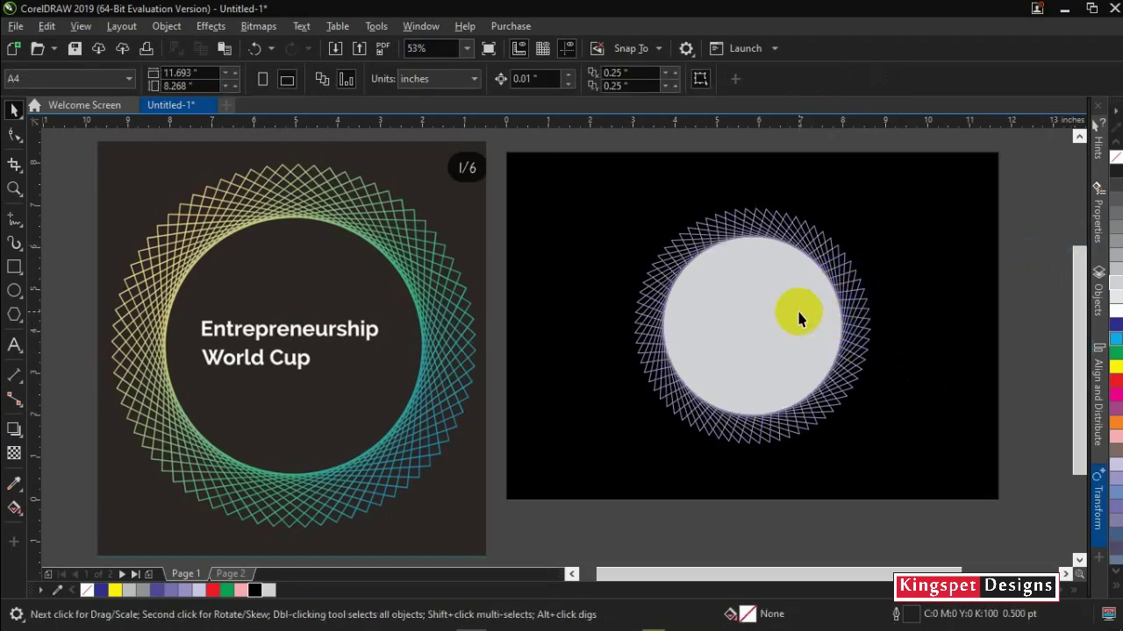
Step: Apply a linear fountain fill to the ring, running diagonally from its upper left to its lower right, with the Interactive Fill tool
left_click(842, 277)
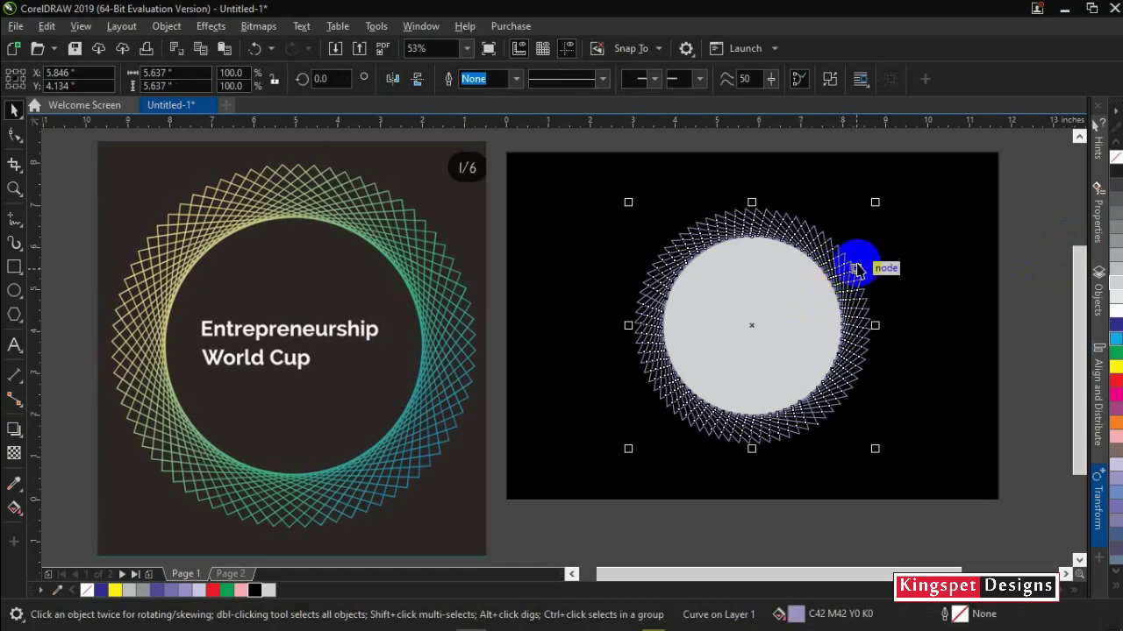
left_click(16, 482)
left_click(13, 509)
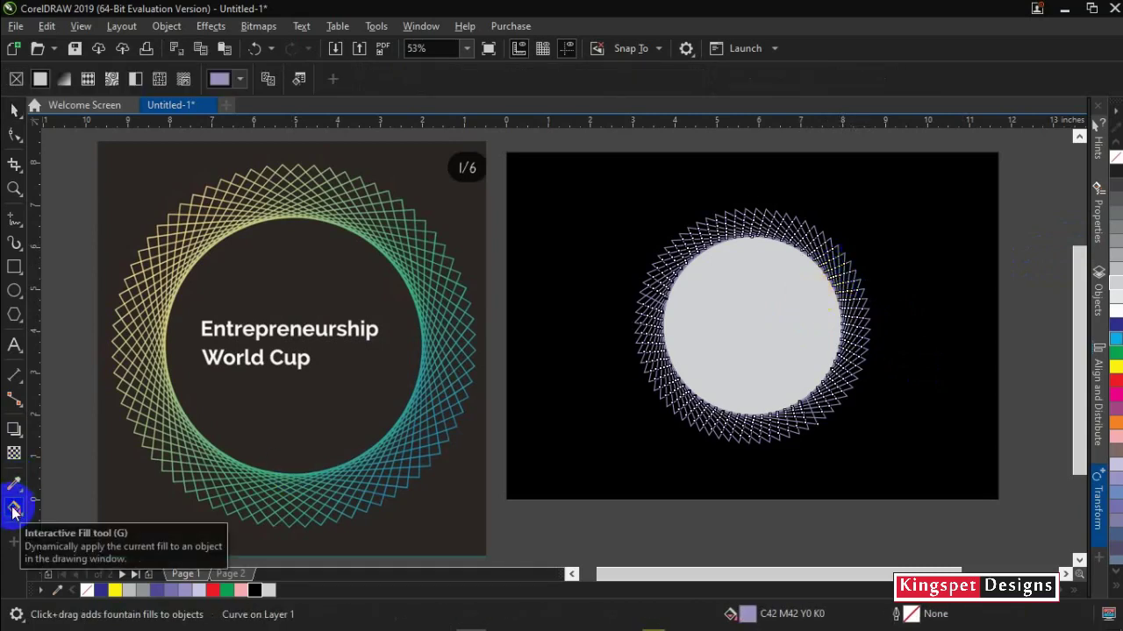
left_click_drag(693, 230, 816, 405)
left_click(695, 231)
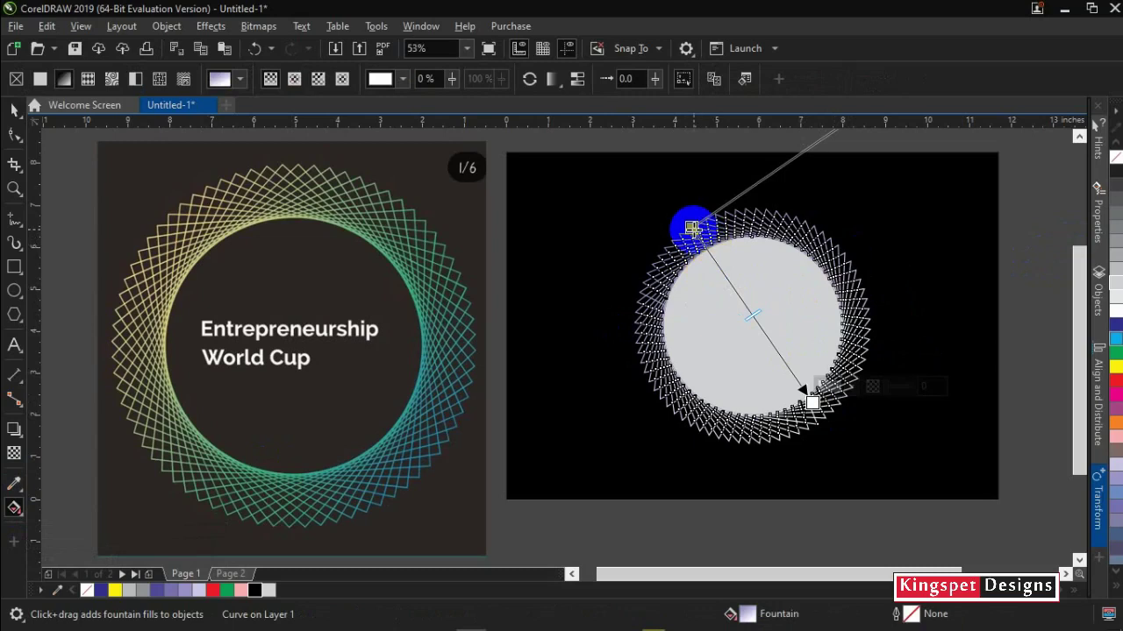
Step: Add four intermediate colour nodes along the ring's fountain fill, spaced about evenly, including ones at 40%, 61% and 79%
double_click(724, 271)
double_click(746, 305)
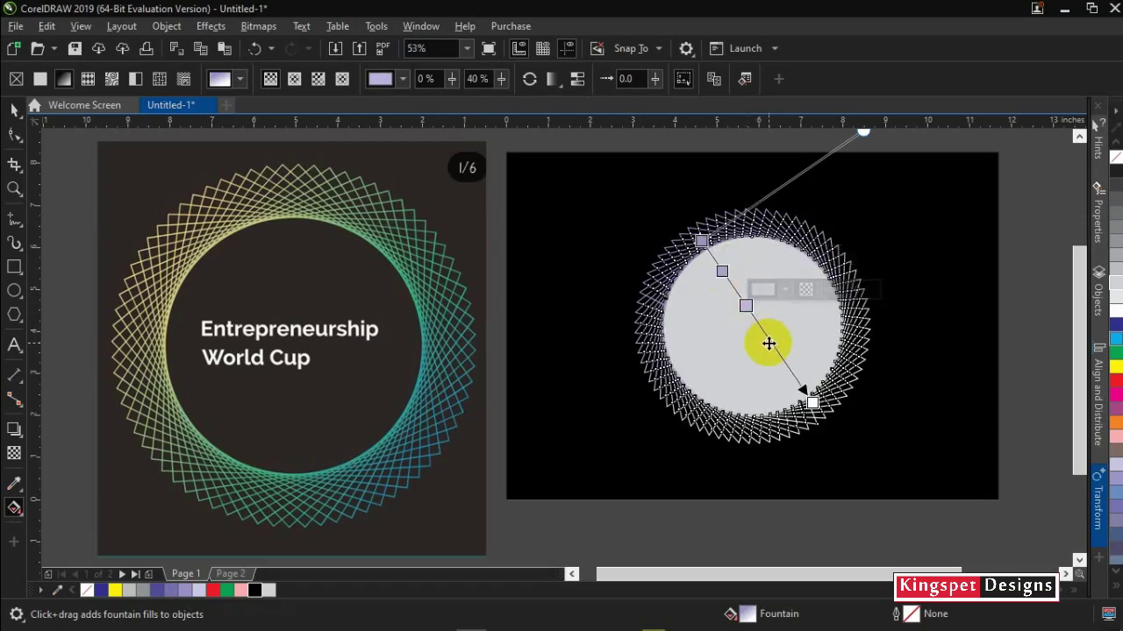
double_click(769, 339)
double_click(789, 369)
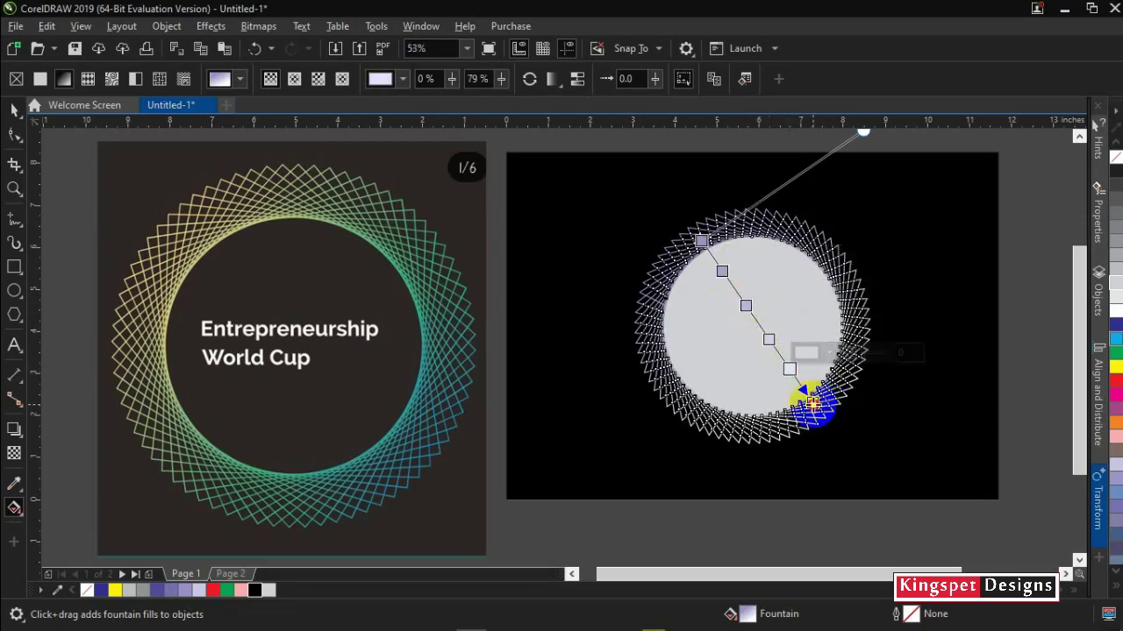
Step: Colour the fountain fill's end node dark blue, its start node yellow, and the first three intermediate nodes red, green and magenta
left_click(1117, 329)
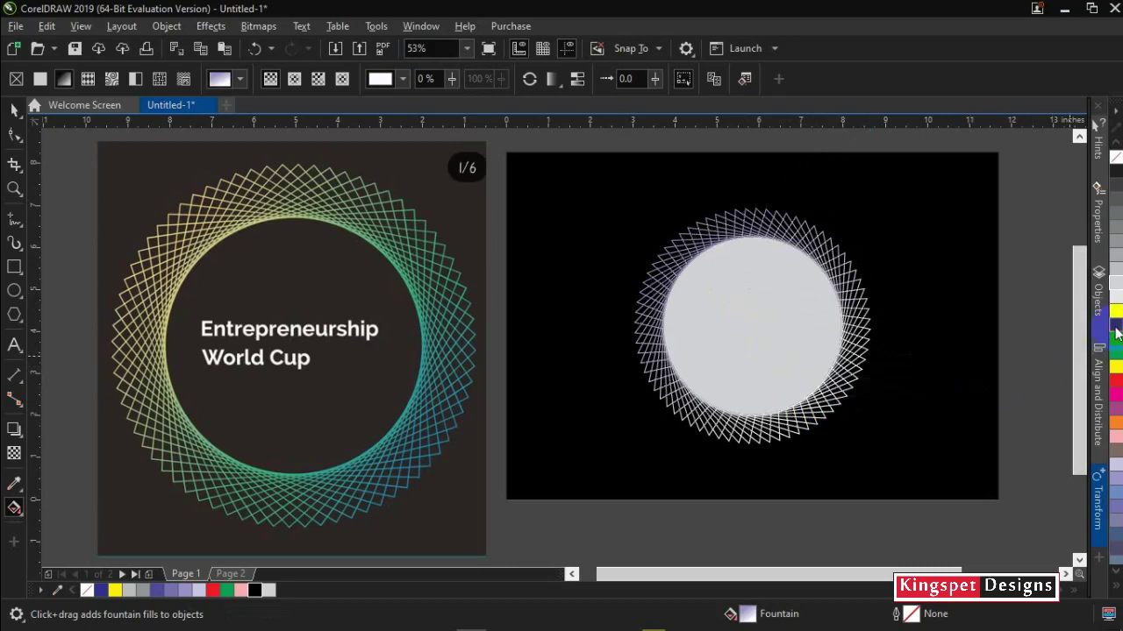
left_click(701, 239)
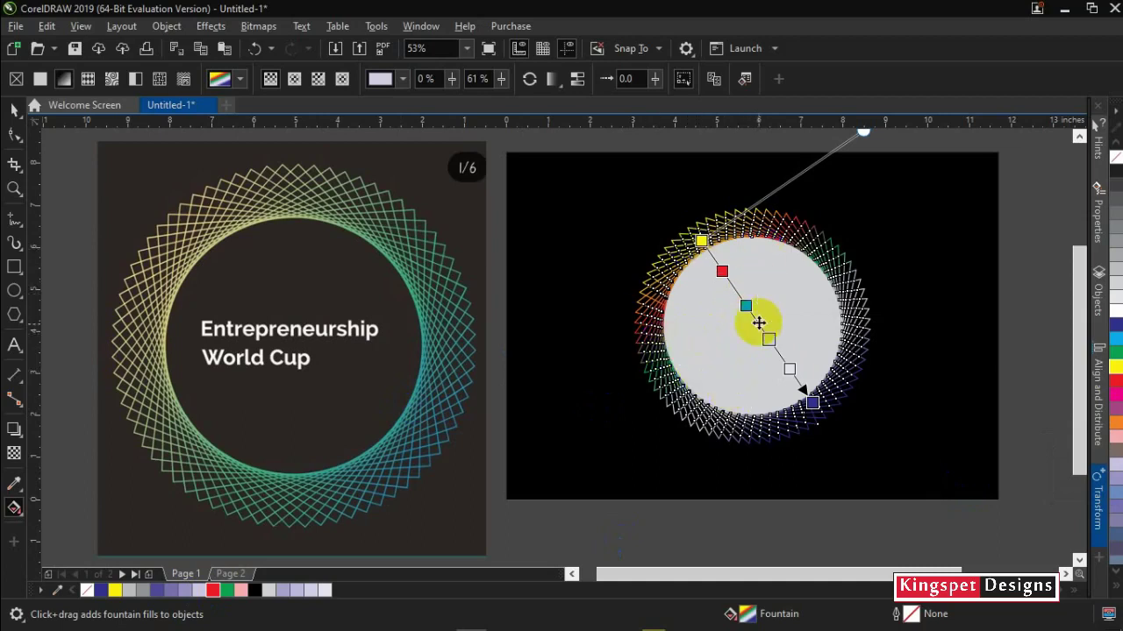
left_click(1117, 396)
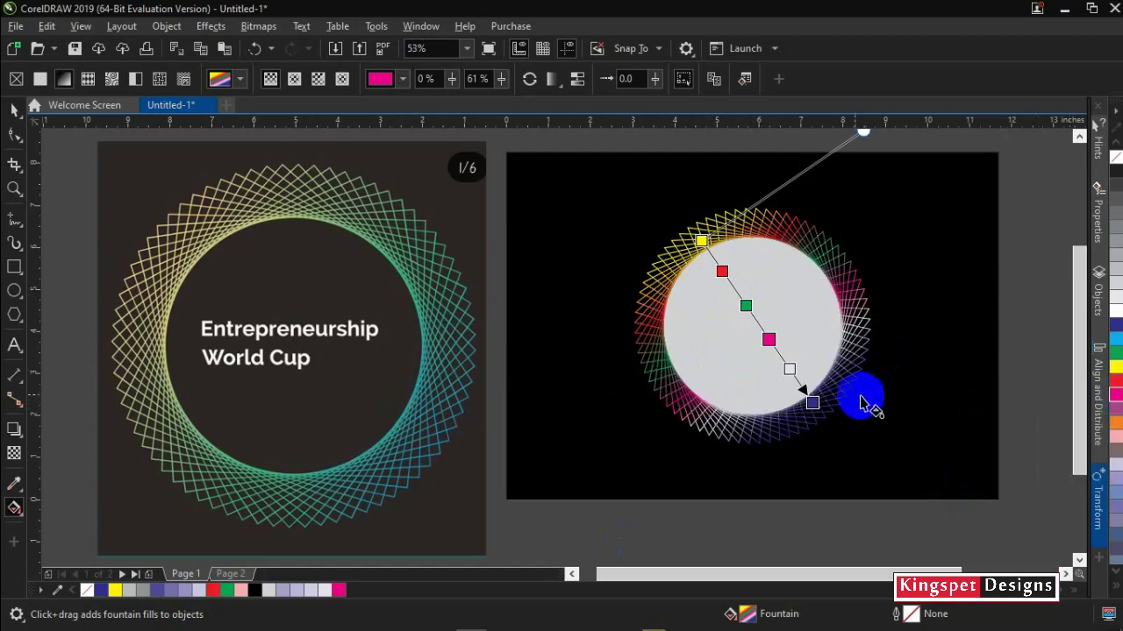
Step: Colour the fountain fill's 79% node khaki from the expanded colour palette and deselect the ring
left_click(790, 370)
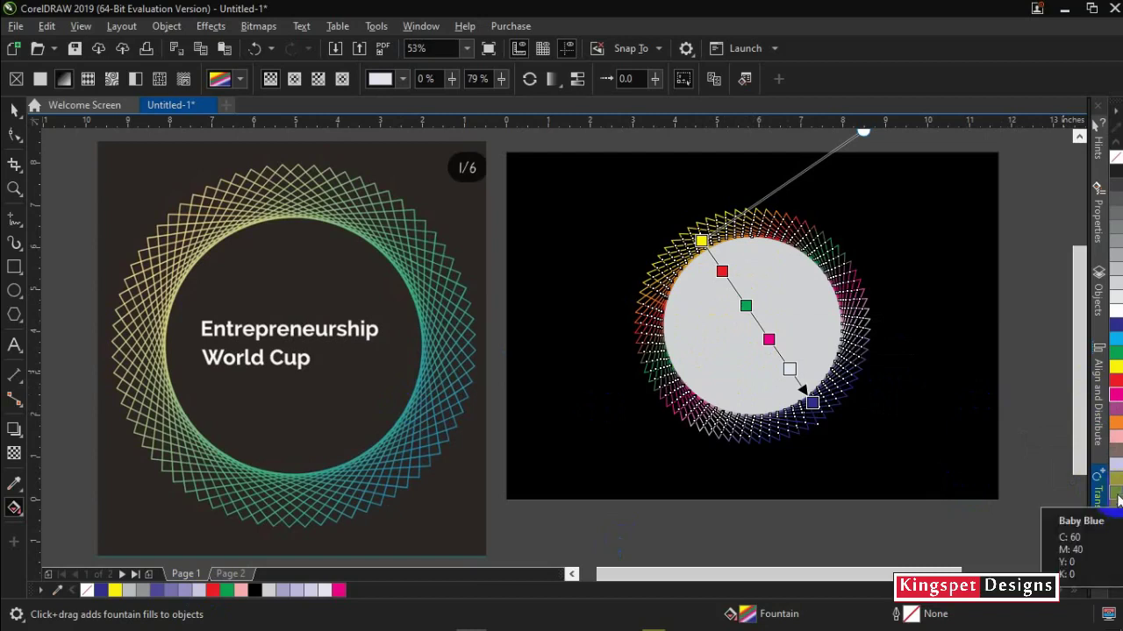
left_click(1113, 589)
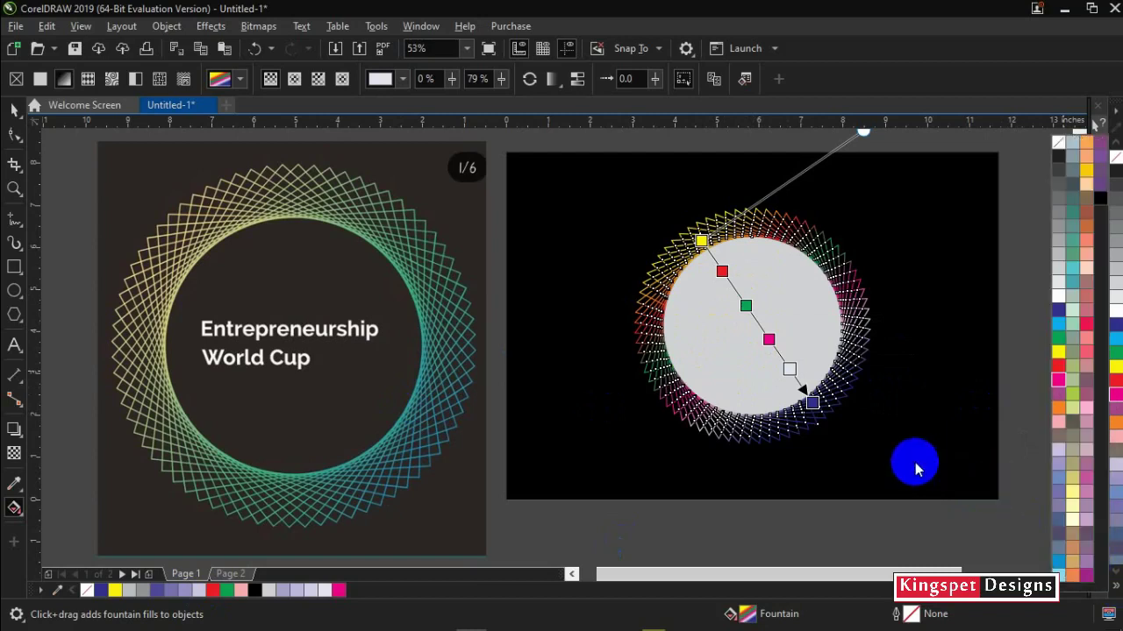
left_click(1076, 480)
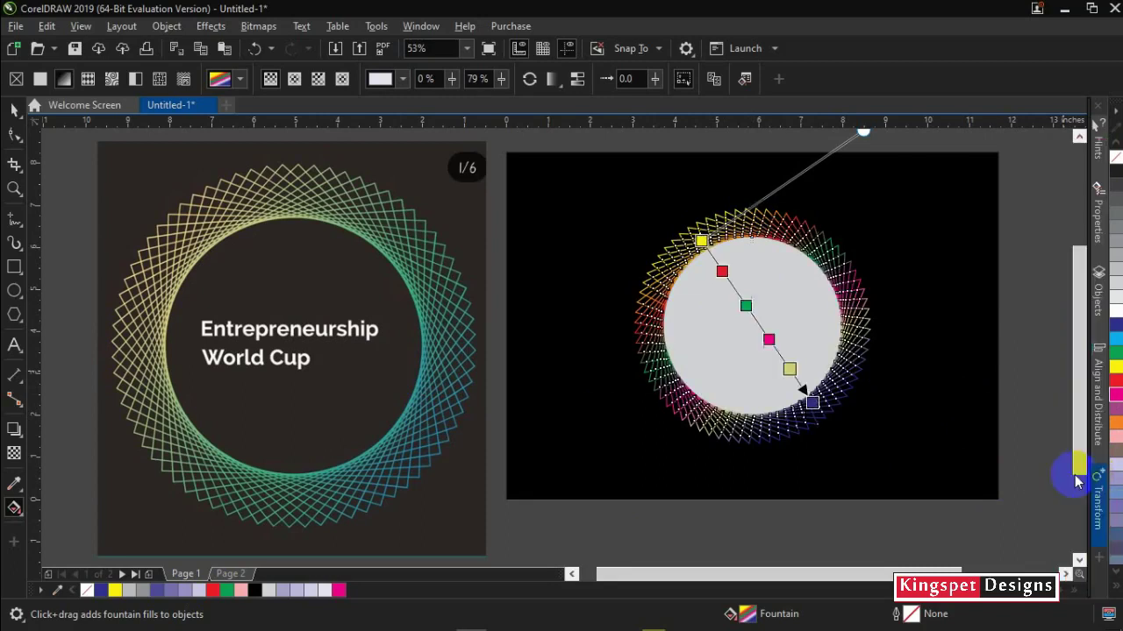
left_click(13, 109)
left_click(163, 205)
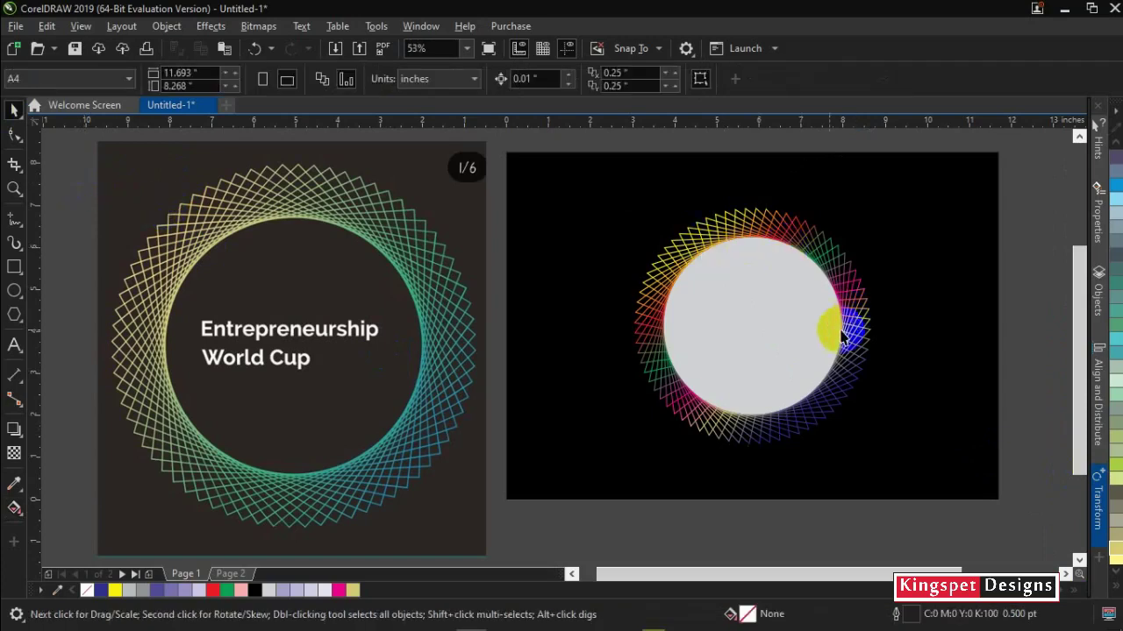
Step: Duplicate the gradient ring toward the page's upper-right corner and scale the copy down to about 2.6 inches wide
left_click(863, 302)
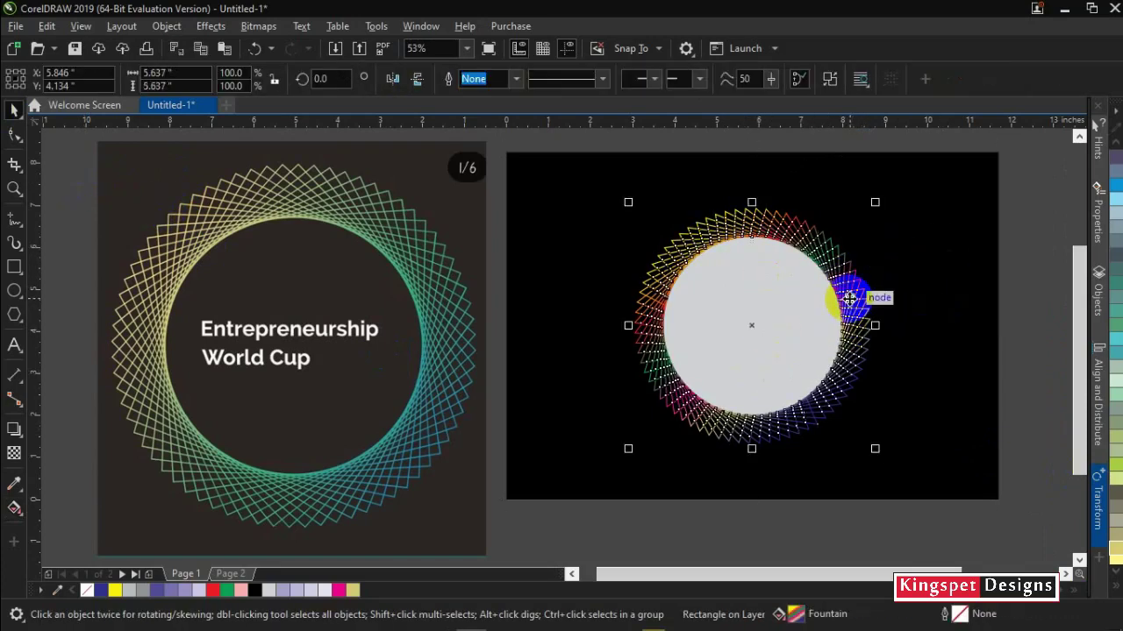
left_click_drag(852, 294, 939, 243)
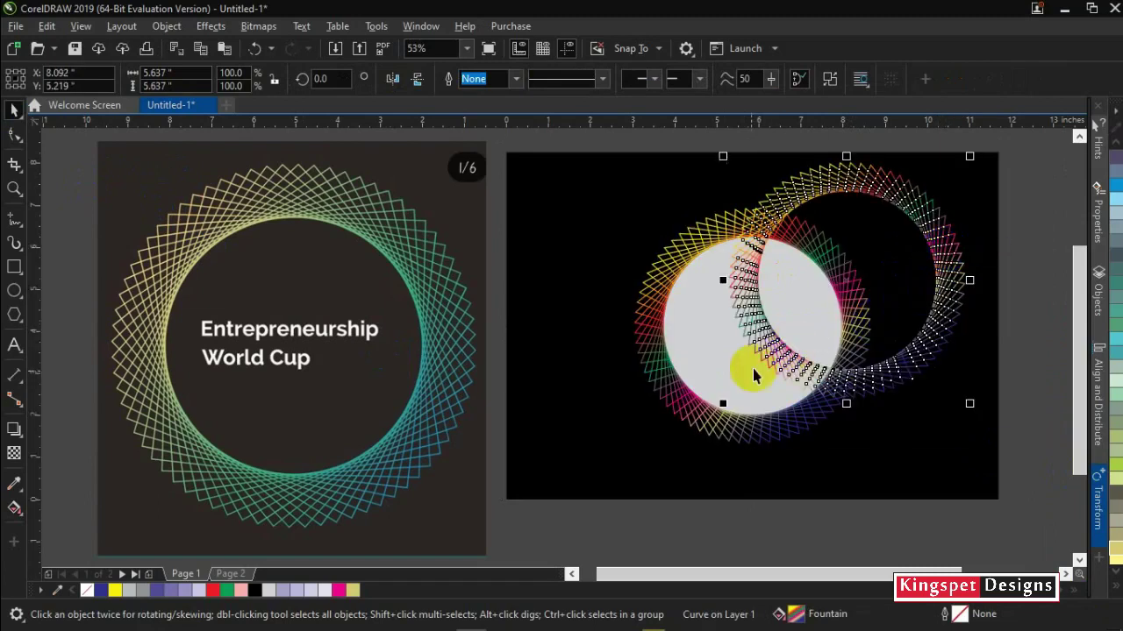
left_click_drag(726, 403, 860, 313)
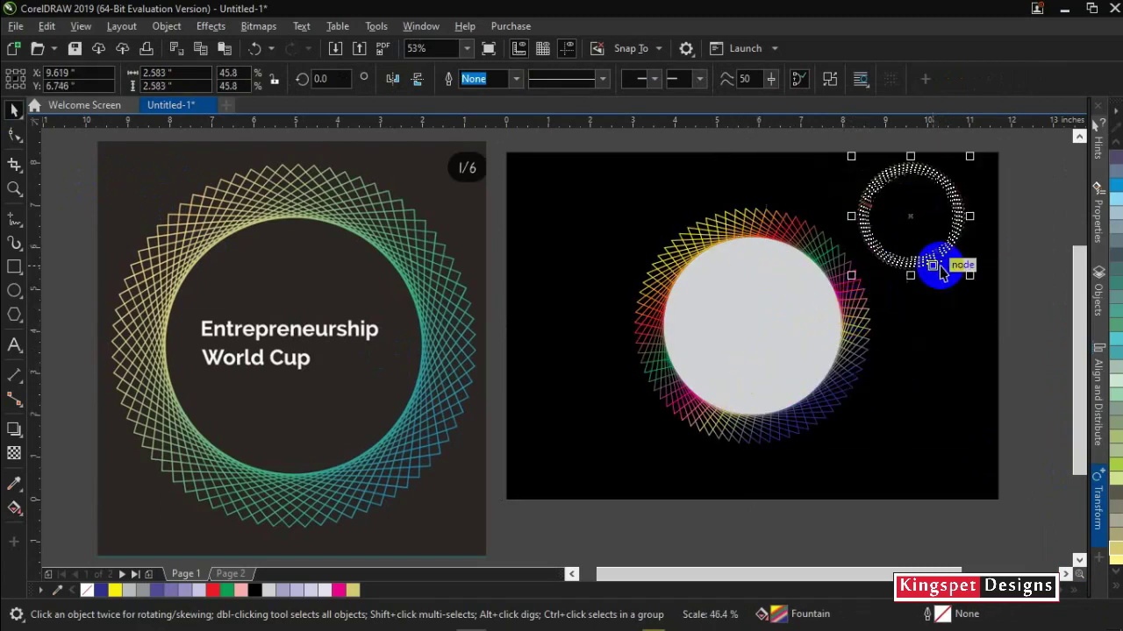
left_click(1020, 221)
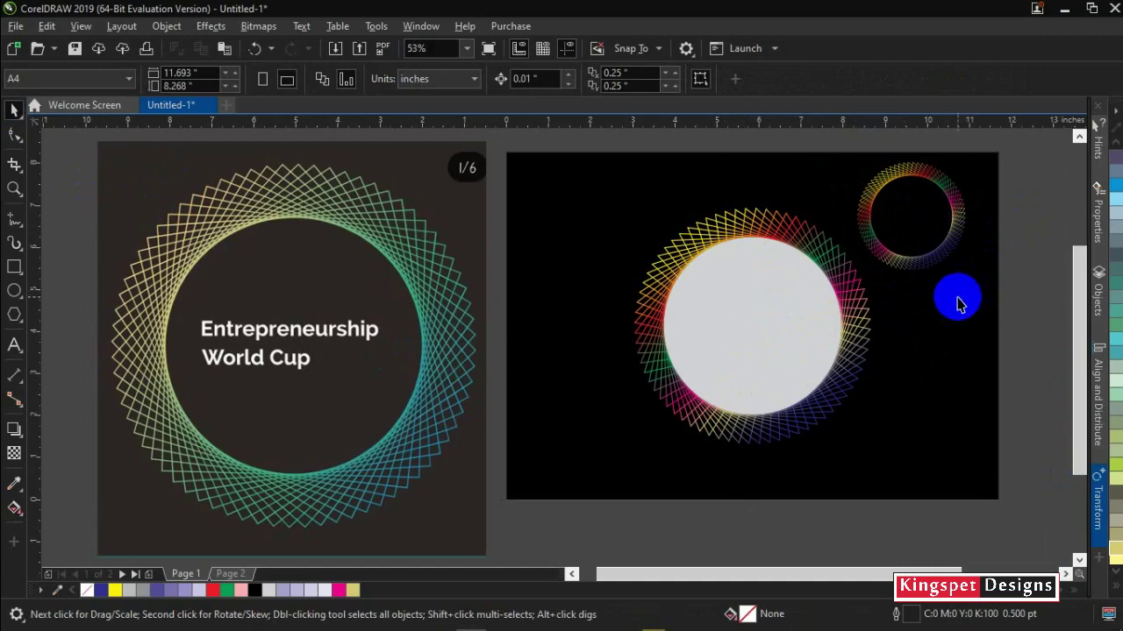
left_click(820, 253)
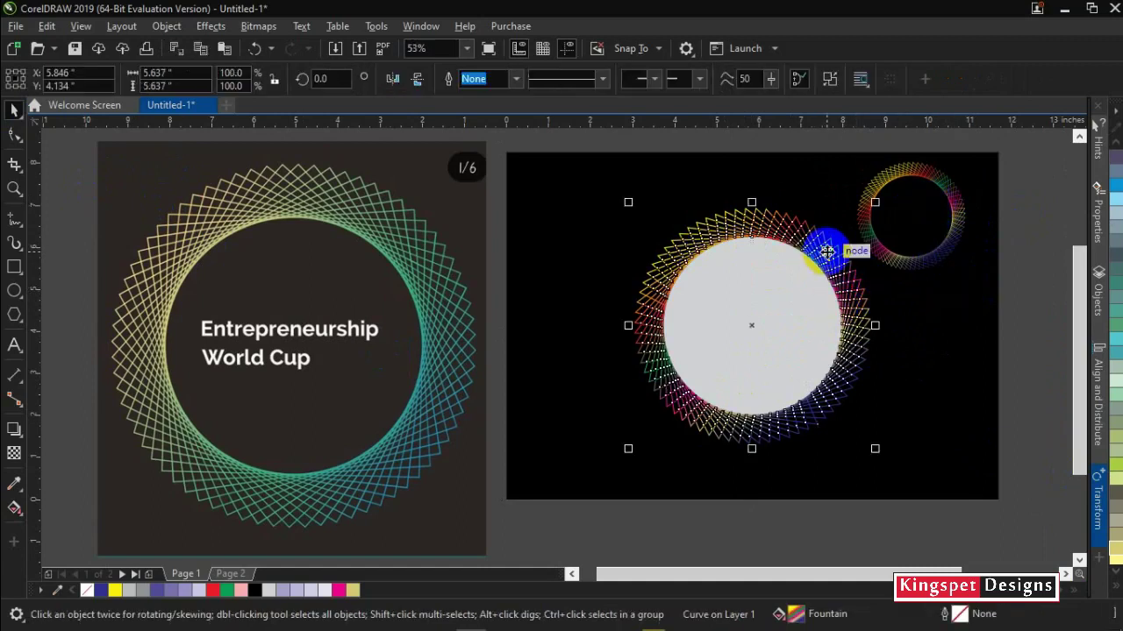
left_click(827, 376)
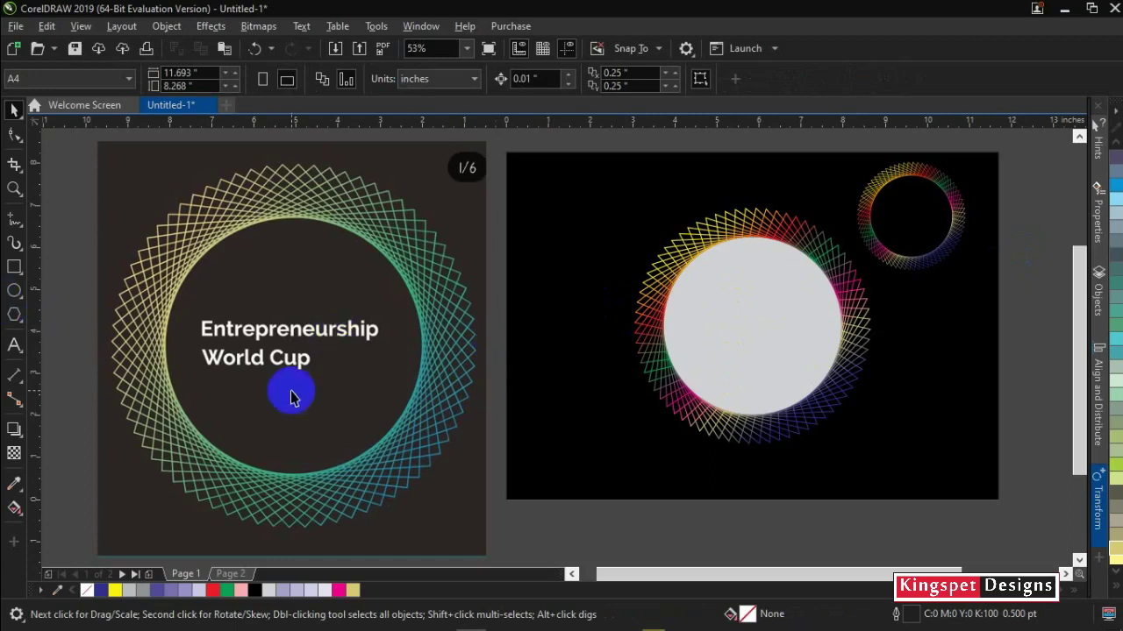
Step: Add the two-line artistic text KINGSPET DESIGNS in 24 pt Arial and place it inside the light grey circle
left_click(14, 345)
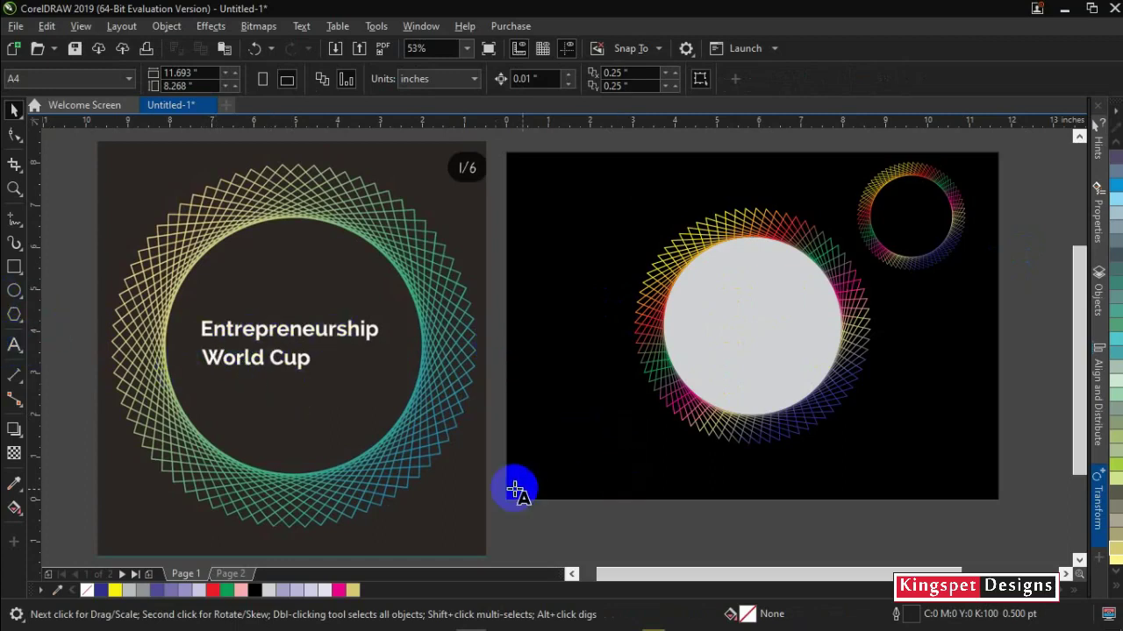
left_click(803, 558)
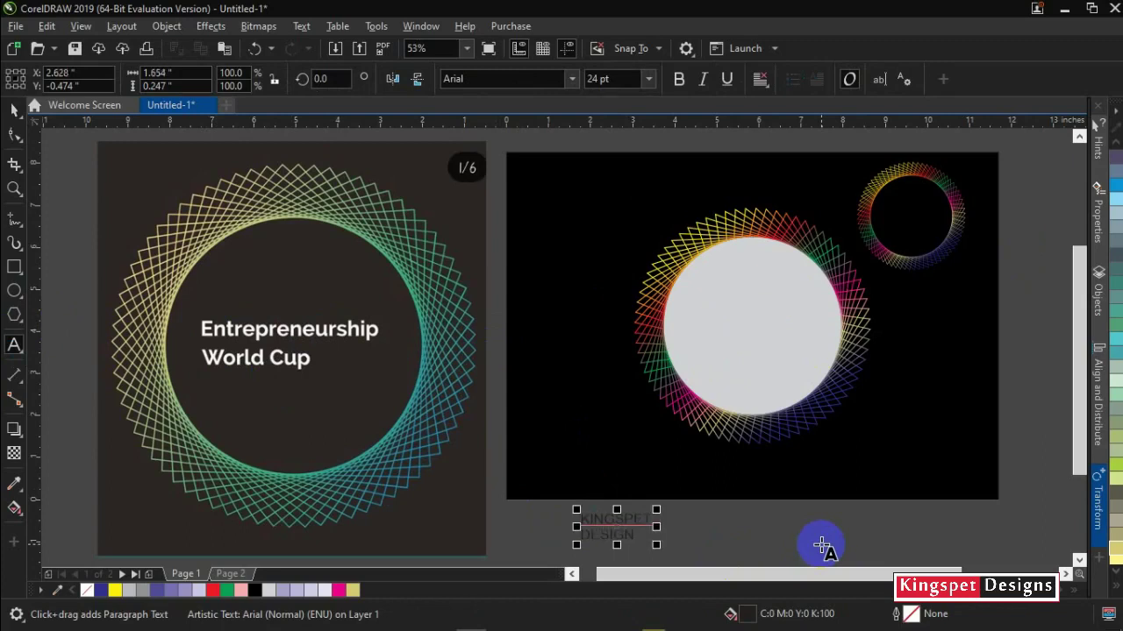
left_click(13, 111)
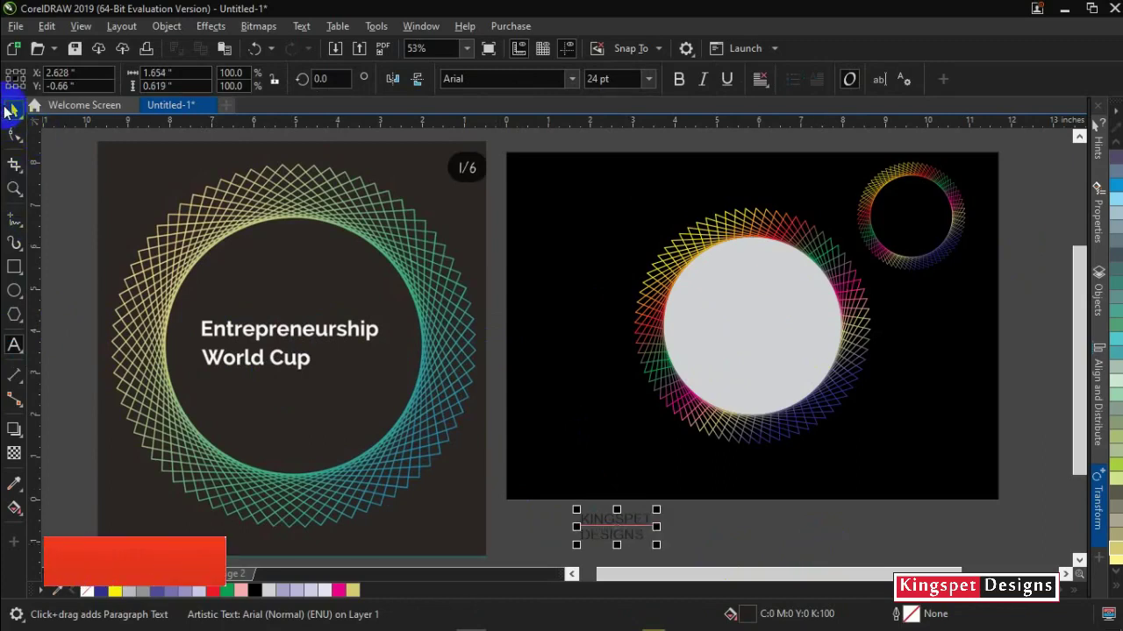
left_click_drag(647, 526, 777, 321)
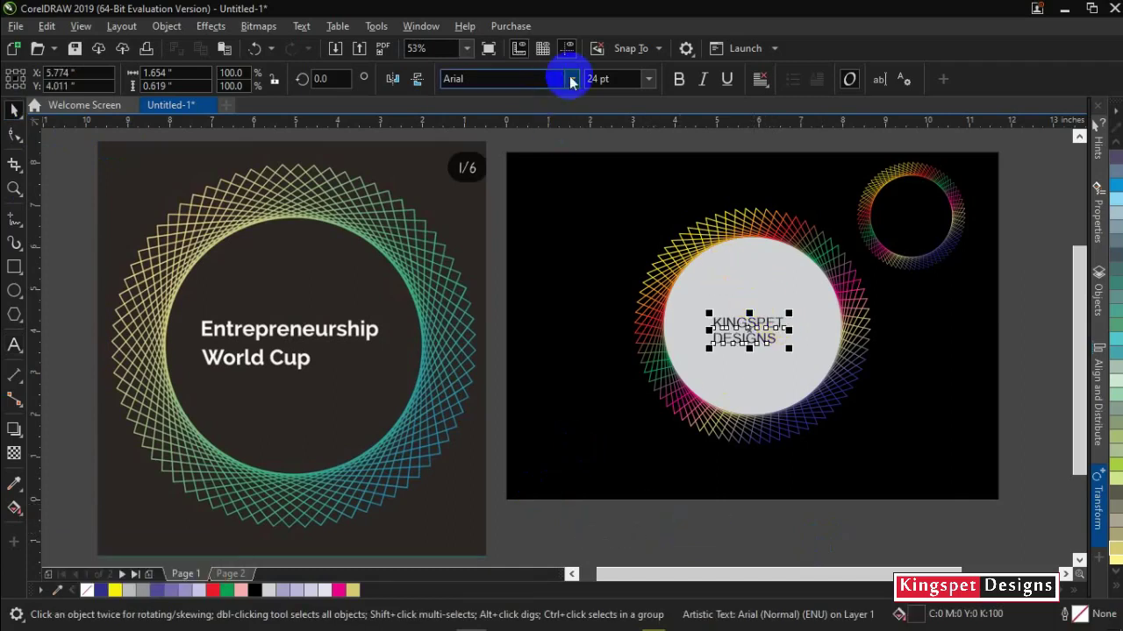
Step: Change the font of the KINGSPET DESIGNS text to Geometr415 Blk BT
left_click(570, 78)
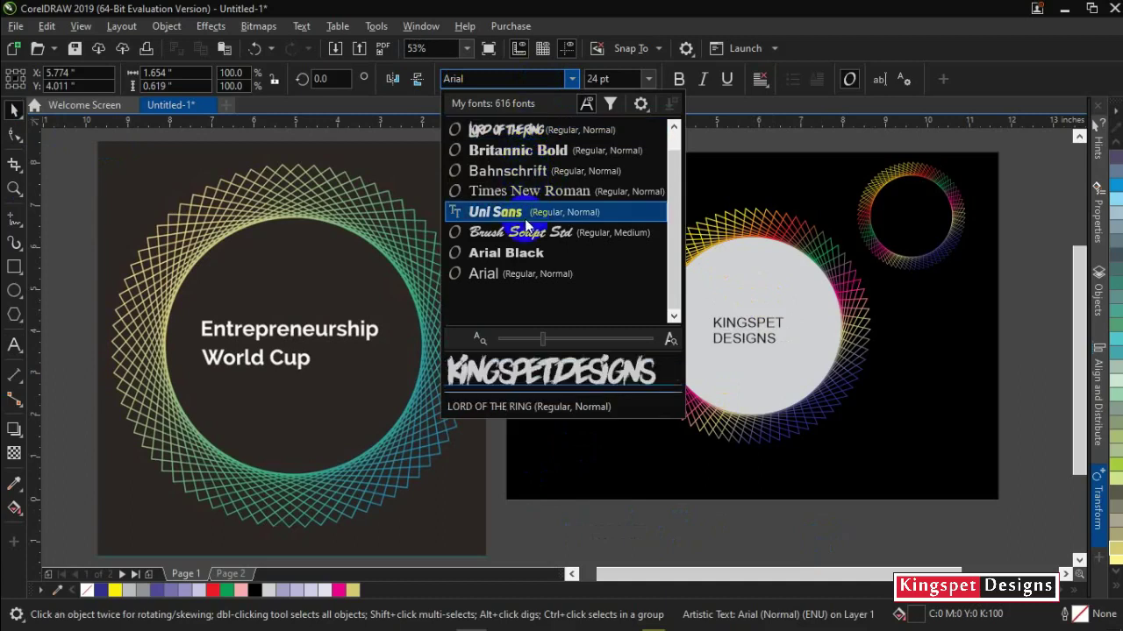
scroll(561, 175, "up", 1)
key("Escape")
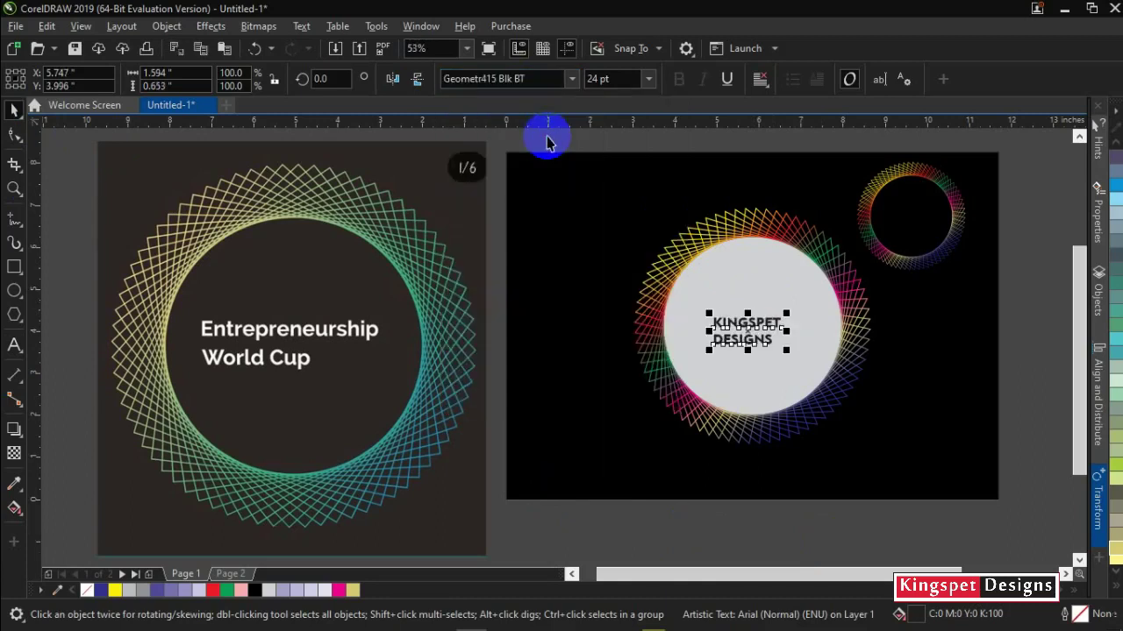
Step: Centre-align the two lines of text and align the text block to the centre of the grey circle
double_click(758, 322)
left_click(13, 111)
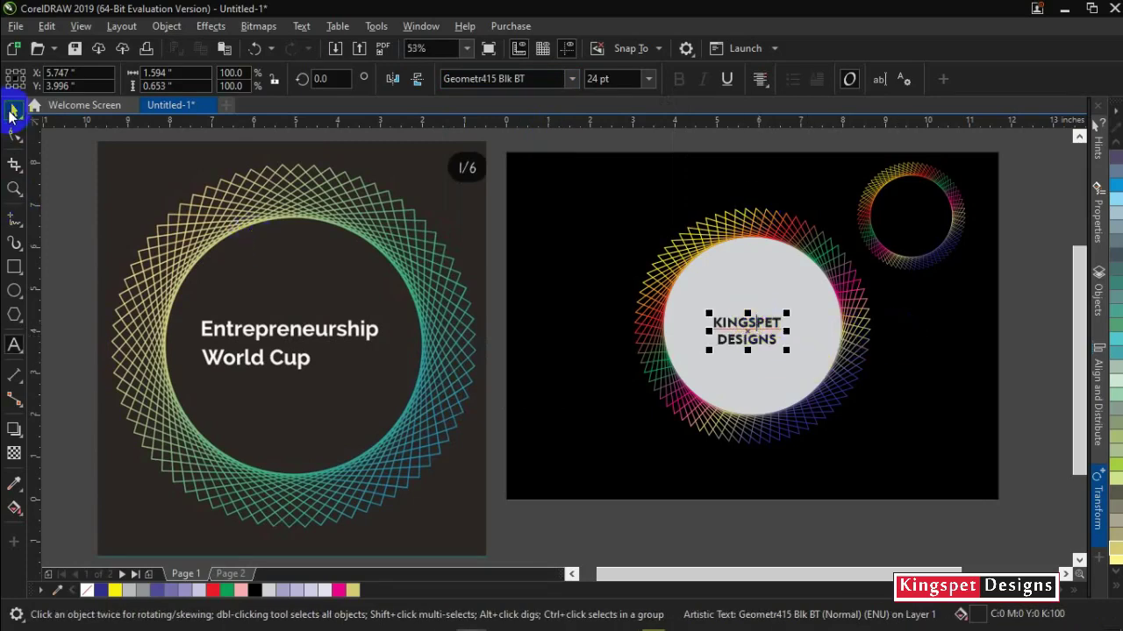
left_click(810, 300, "shift")
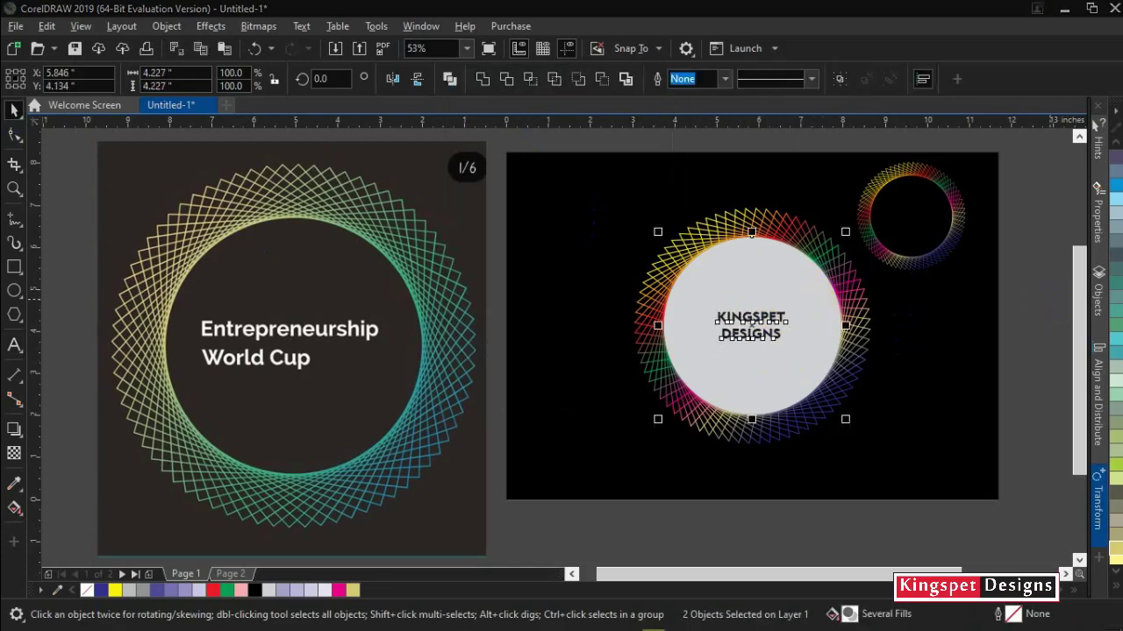
left_click(829, 334)
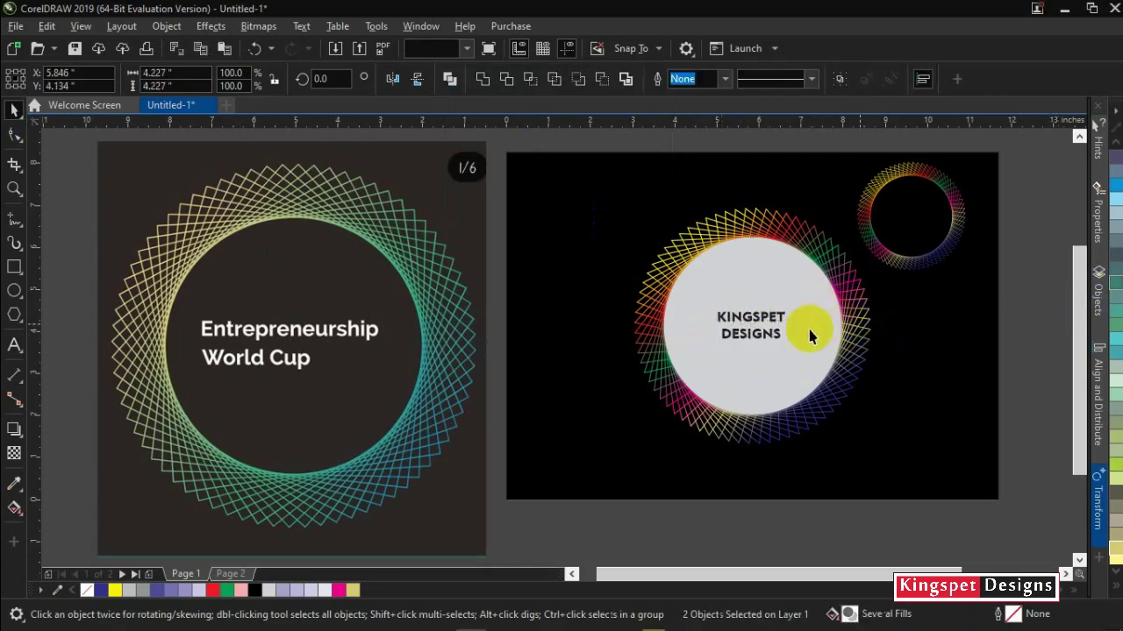
Step: Fill the text with C100 M100 Y100 K100 black and break it into separate lines enlarged to about 32.7 pt
scroll(761, 316, "up", 2)
left_click(763, 324)
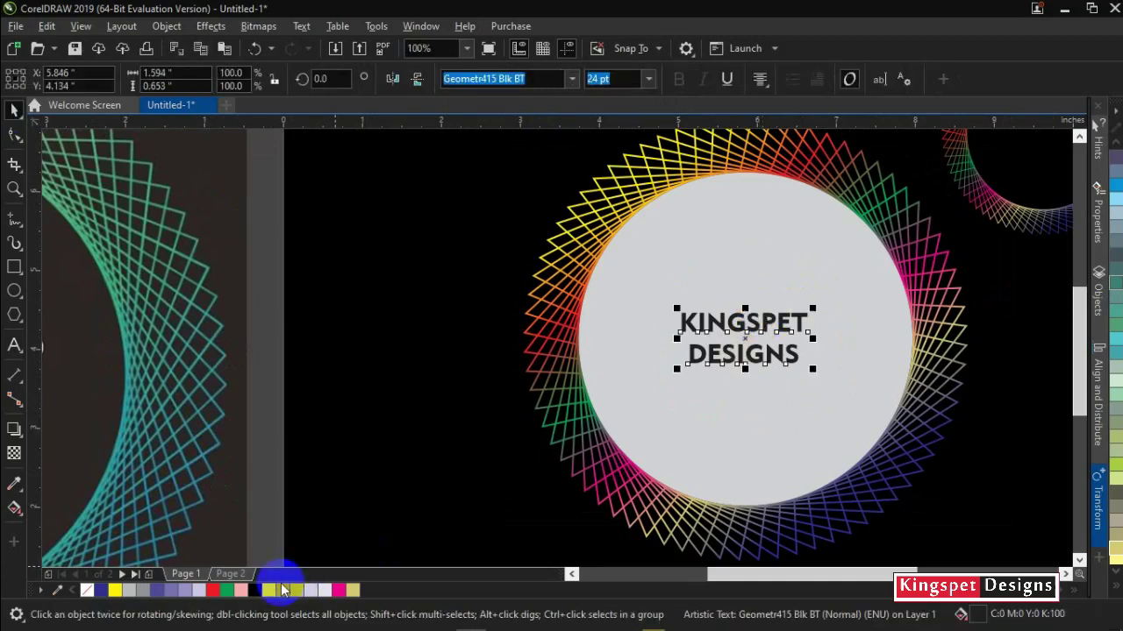
left_click(271, 371)
left_click_drag(820, 306, 790, 298)
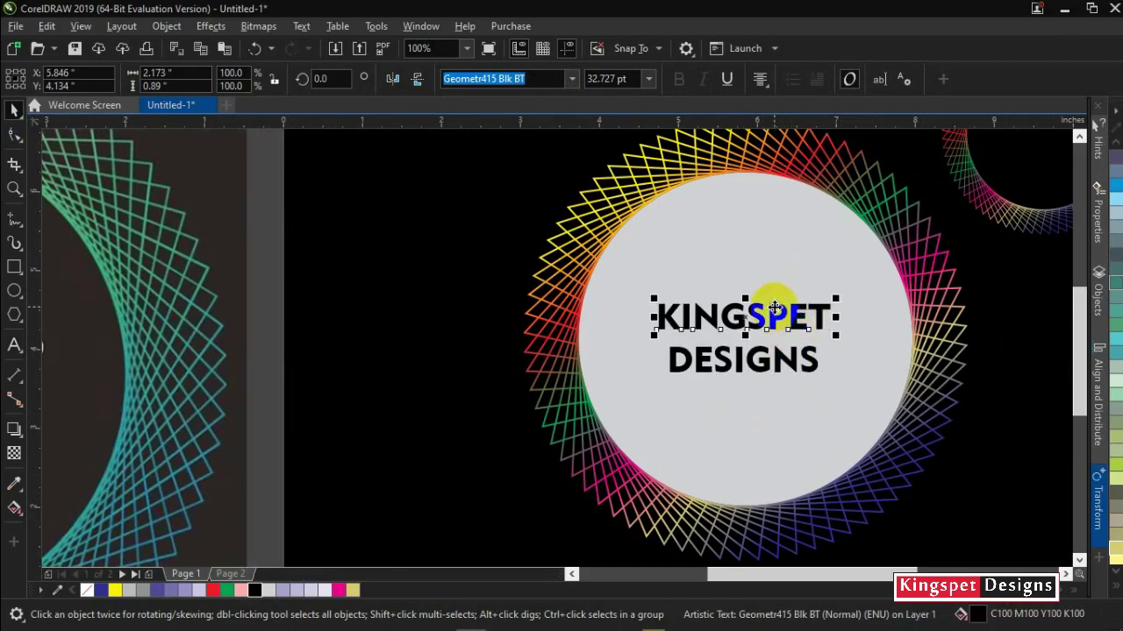
Step: Move DESIGNS up close beneath KINGSPET and resize KINGSPET to about 33.7 pt
left_click_drag(835, 299, 834, 301)
left_click(754, 364)
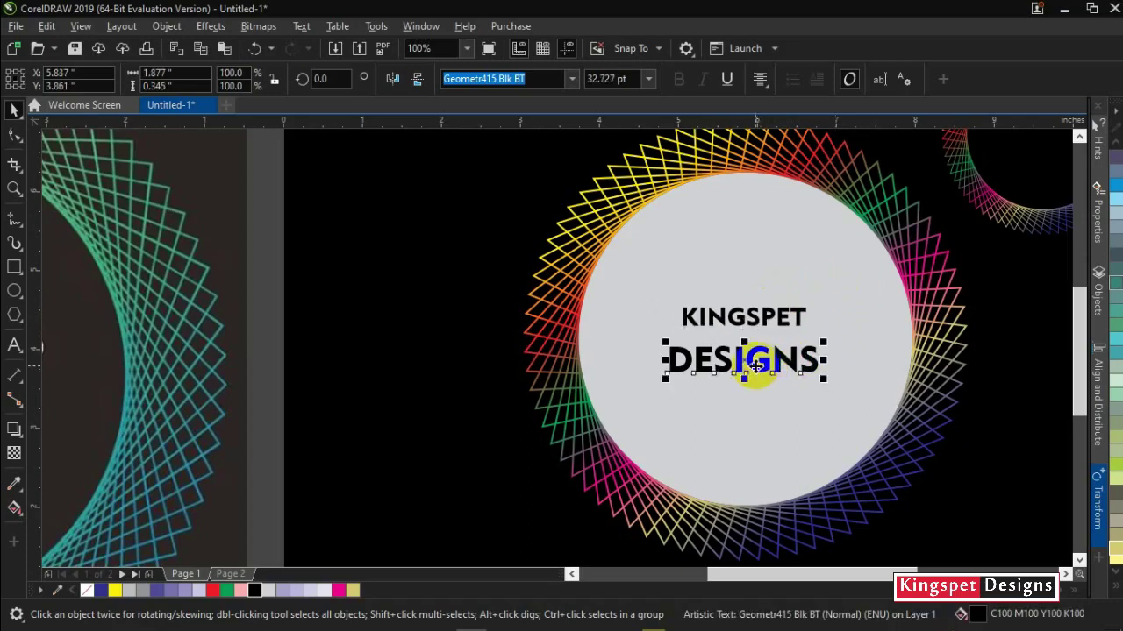
left_click_drag(755, 366, 759, 352)
left_click(770, 318)
left_click_drag(817, 303, 844, 289)
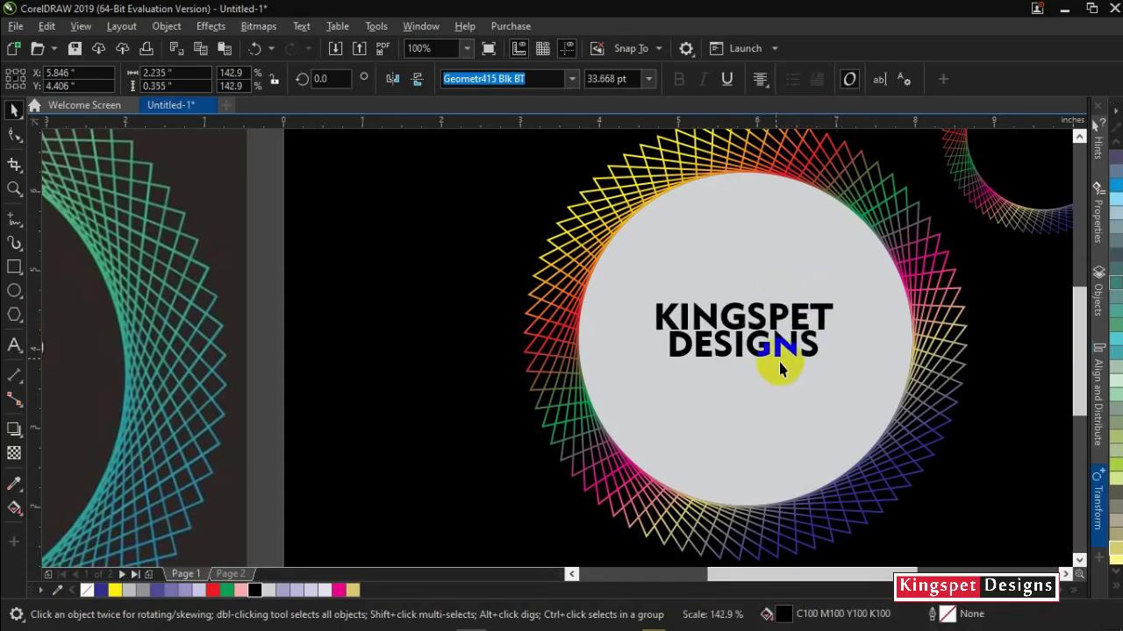
Step: Nudge DESIGNS slightly sideways beneath KINGSPET and set the font size of KINGSPET to 30 pt
left_click(778, 358)
left_click_drag(825, 327, 825, 326)
left_click(758, 344)
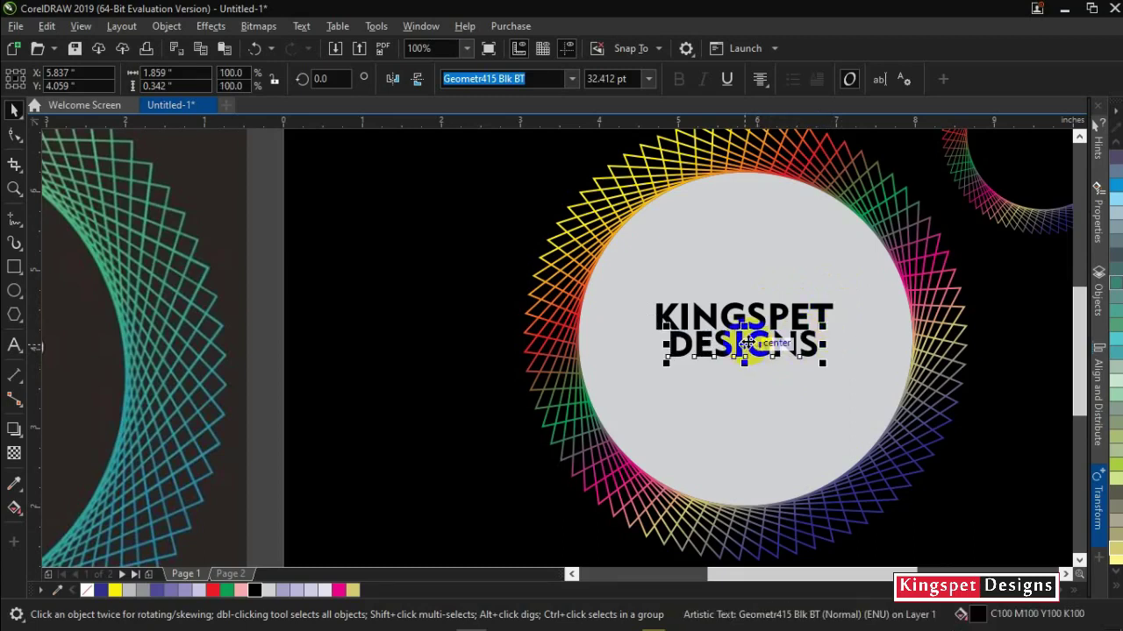
left_click_drag(754, 335, 753, 332)
left_click(757, 323)
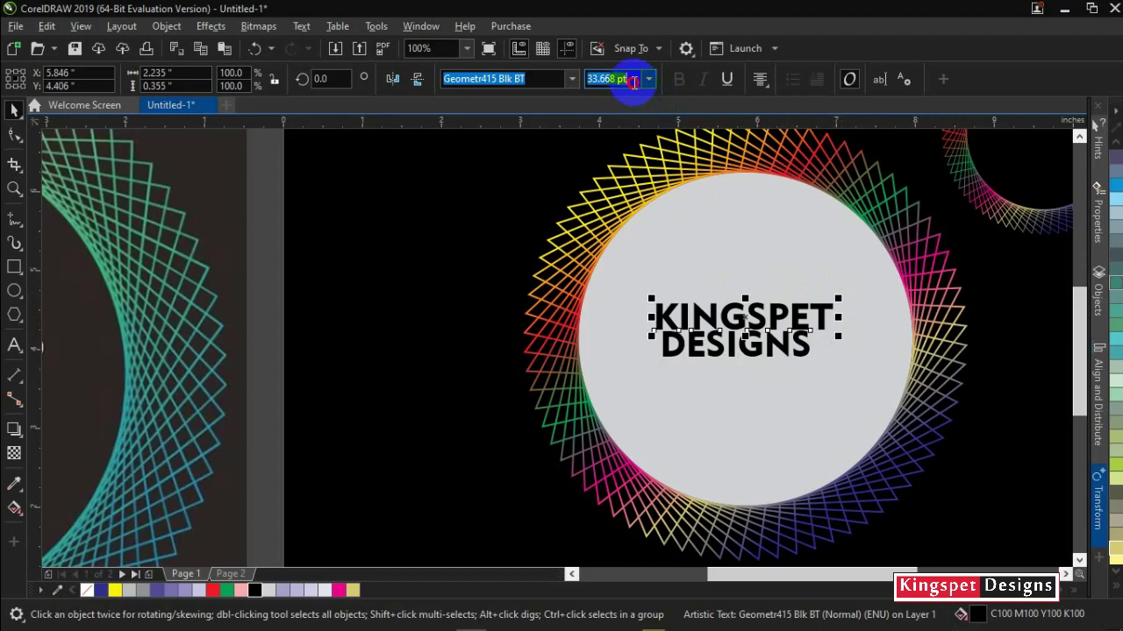
left_click_drag(626, 78, 546, 90)
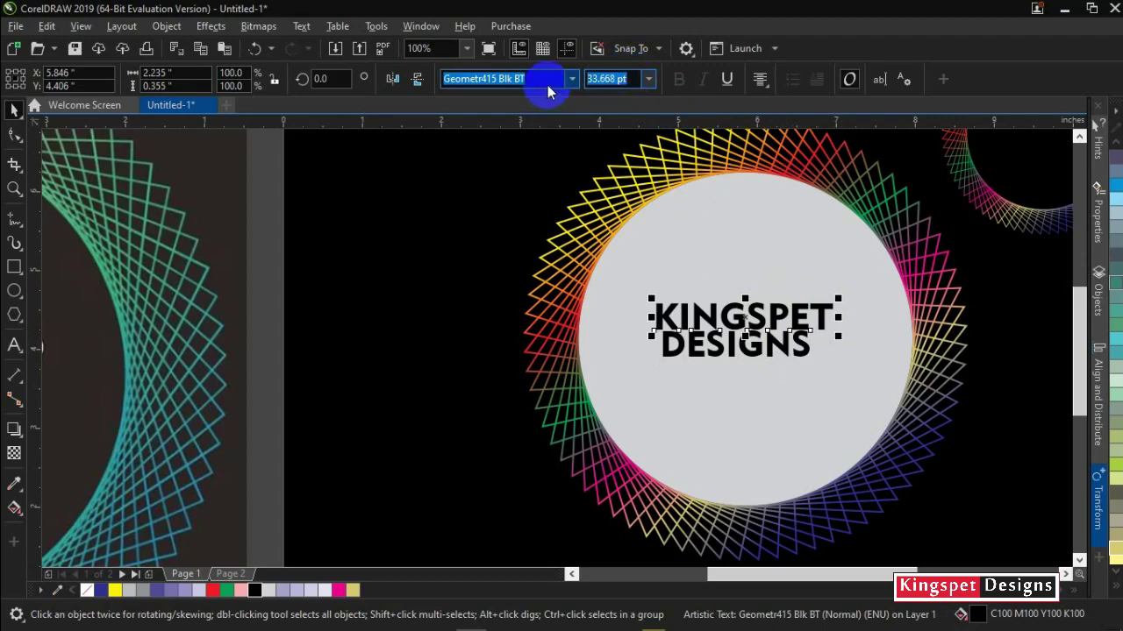
type("30")
key("Return")
Step: Set the font size of DESIGNS to 24 pt
left_click(764, 367)
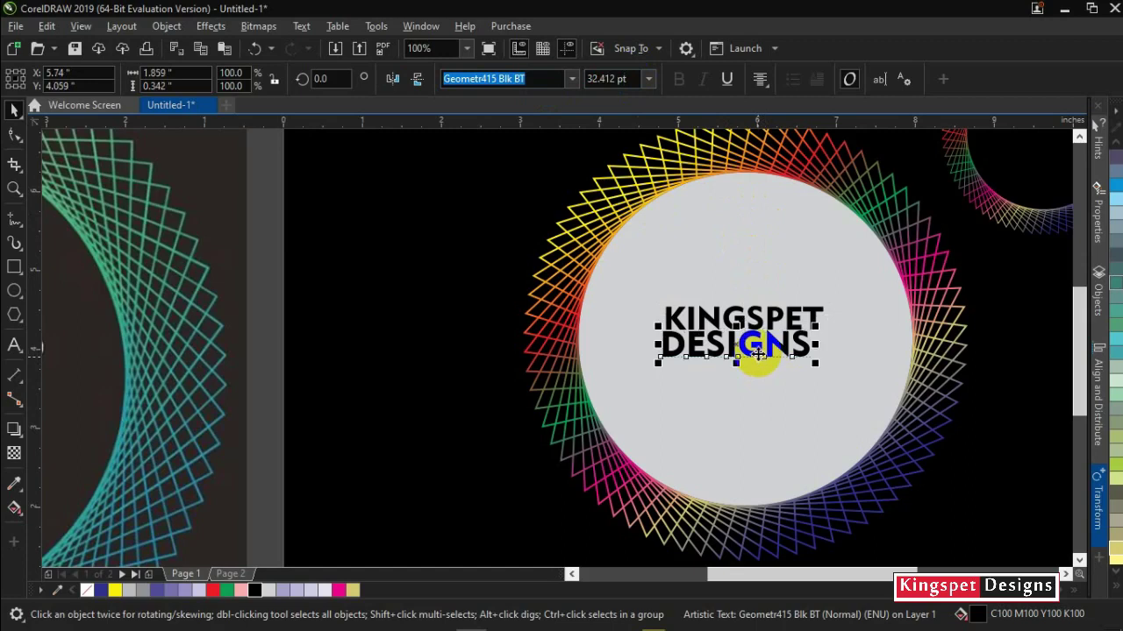
left_click(638, 82)
left_click_drag(637, 79, 587, 103)
type("2")
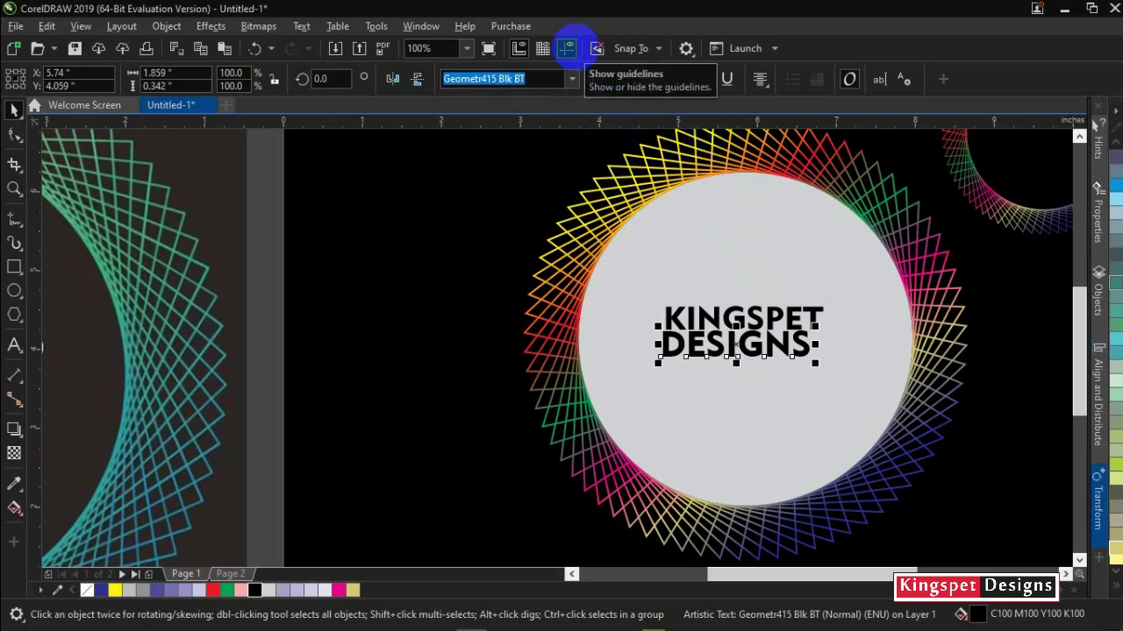
left_click(576, 50)
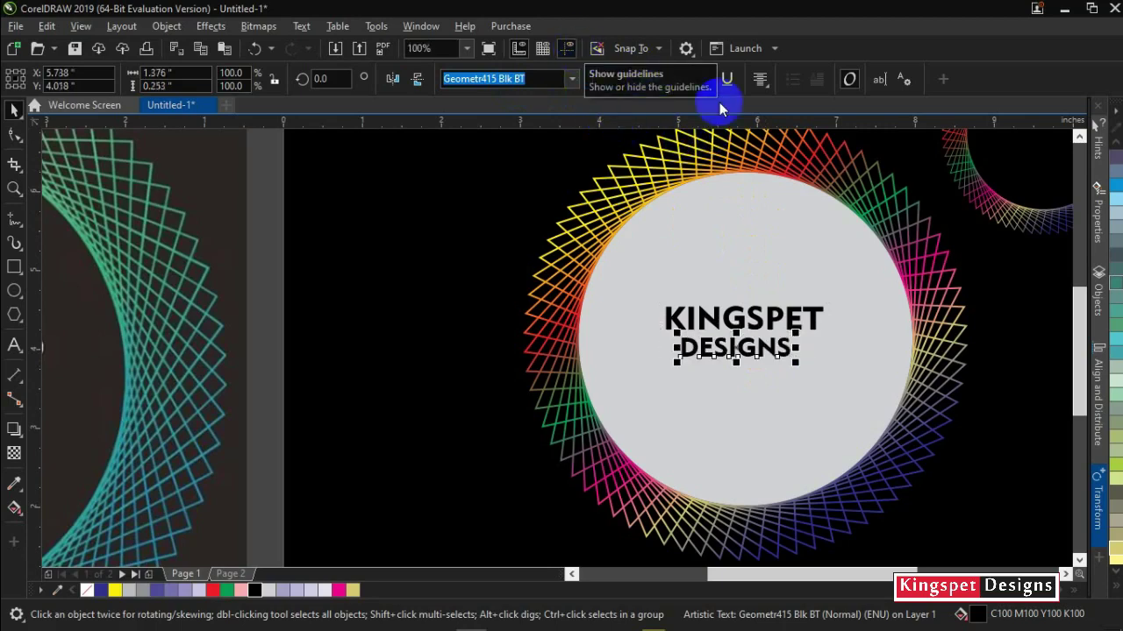
Step: Centre DESIGNS horizontally beneath KINGSPET
left_click(256, 317)
left_click(786, 354)
left_click(774, 317, "shift")
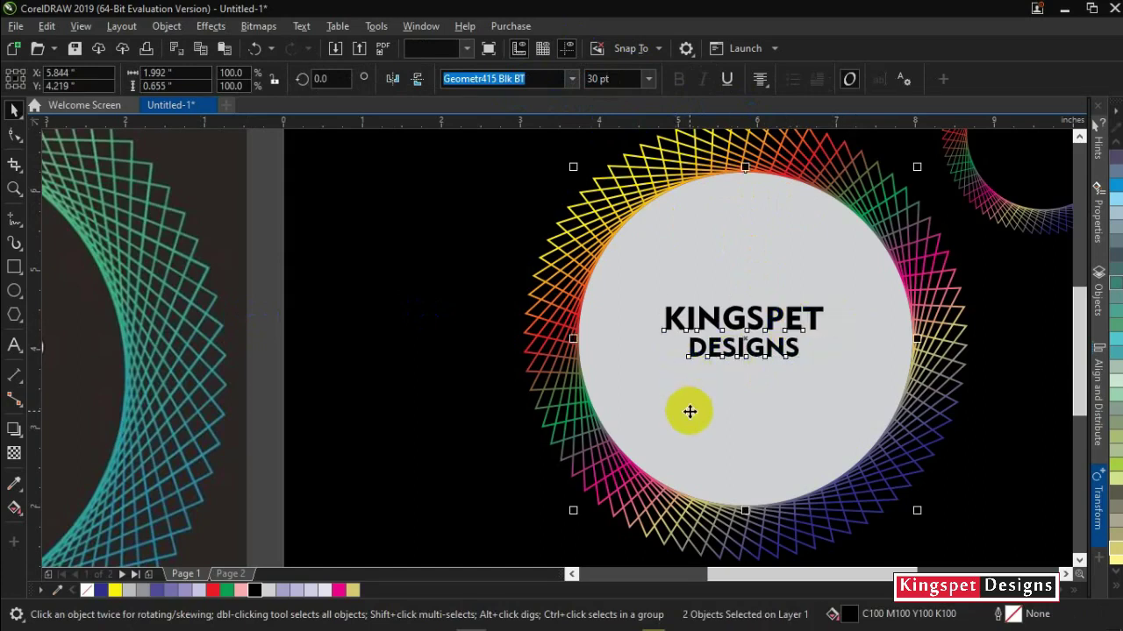
left_click(690, 409, "shift")
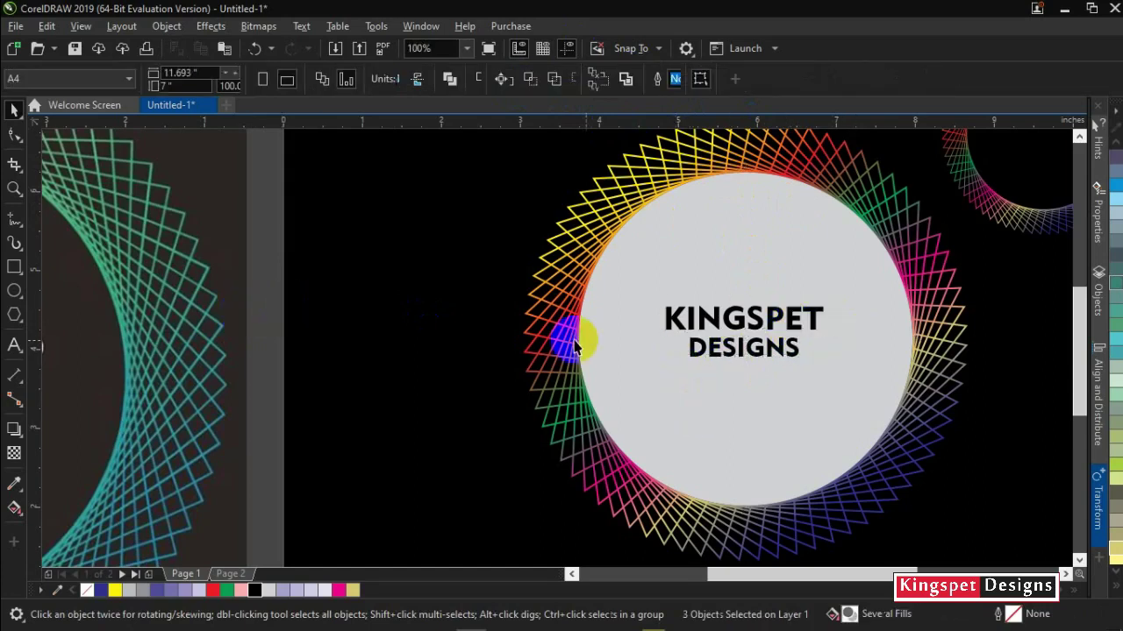
Step: Group KINGSPET and DESIGNS and centre the group vertically in the grey circle
left_click(494, 295)
left_click_drag(260, 252, 876, 390)
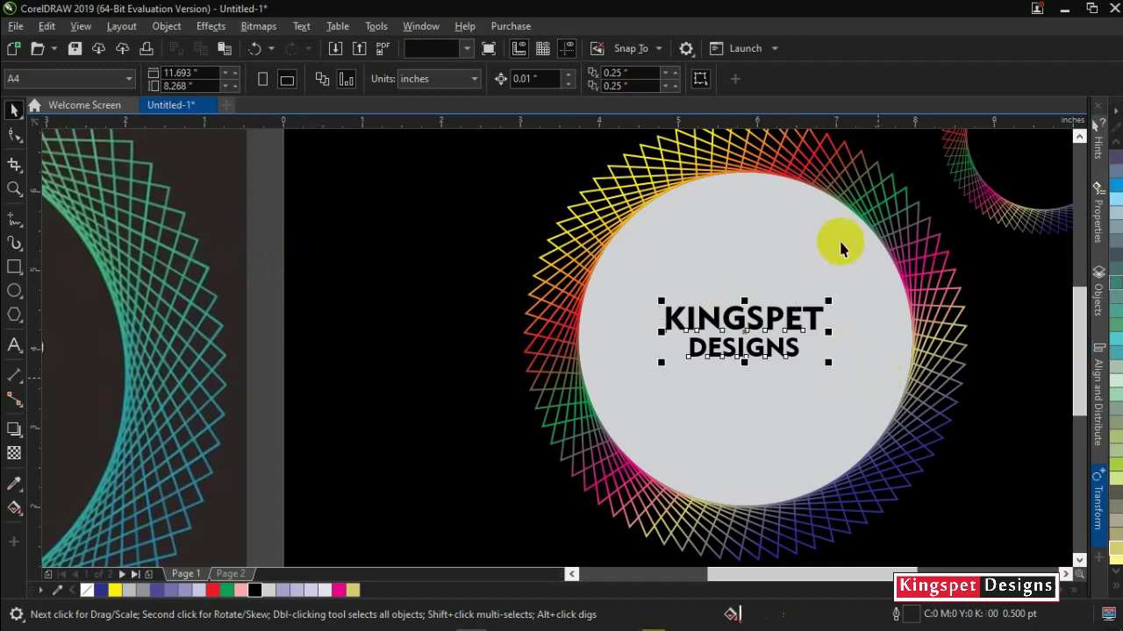
key("ctrl+g")
left_click(787, 421, "shift")
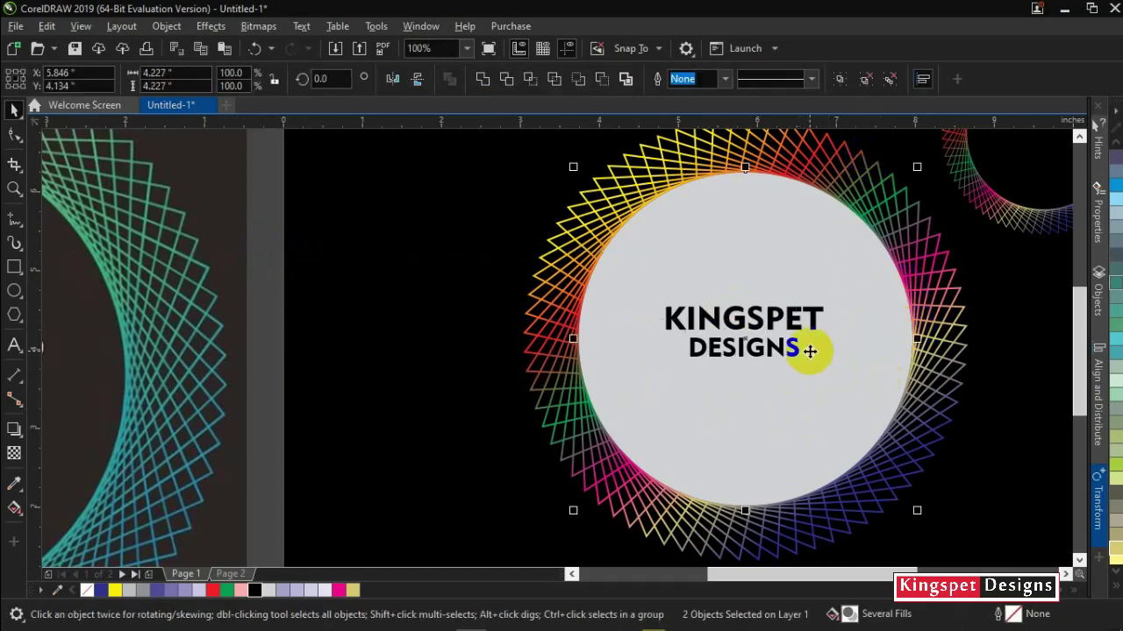
key("e")
left_click(712, 338)
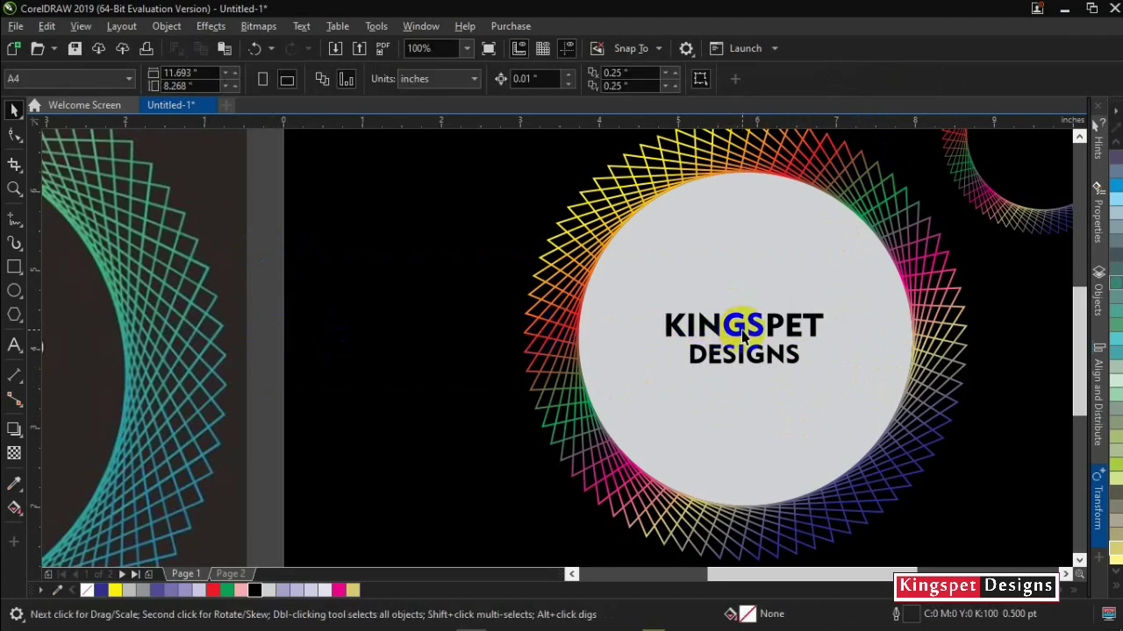
left_click(735, 336)
left_click(822, 333)
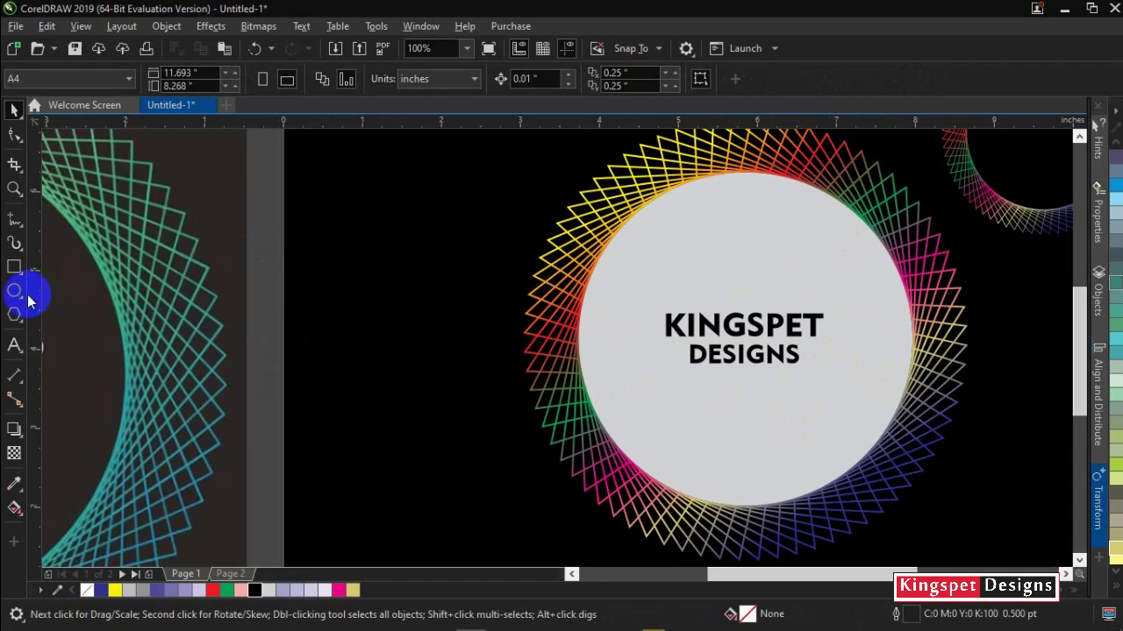
Step: Draw a horizontal line about 1.91 in long between KINGSPET and DESIGNS, with a C100 M100 Y100 K100 black outline
left_click(14, 217)
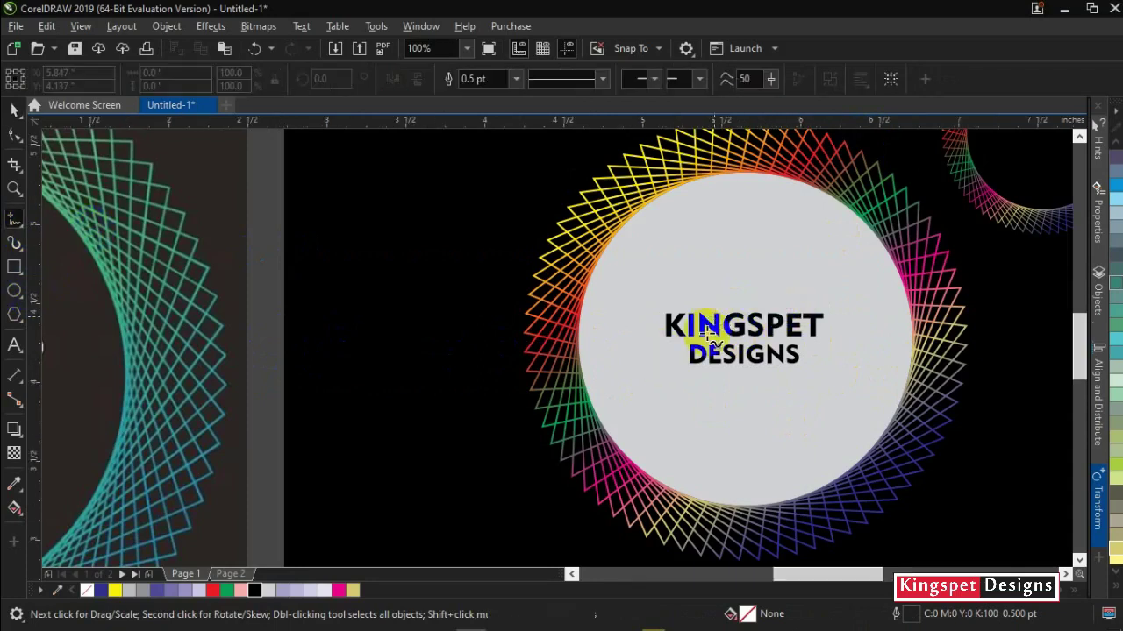
scroll(680, 324, "up", 2)
scroll(619, 362, "up", 1)
left_click(542, 382)
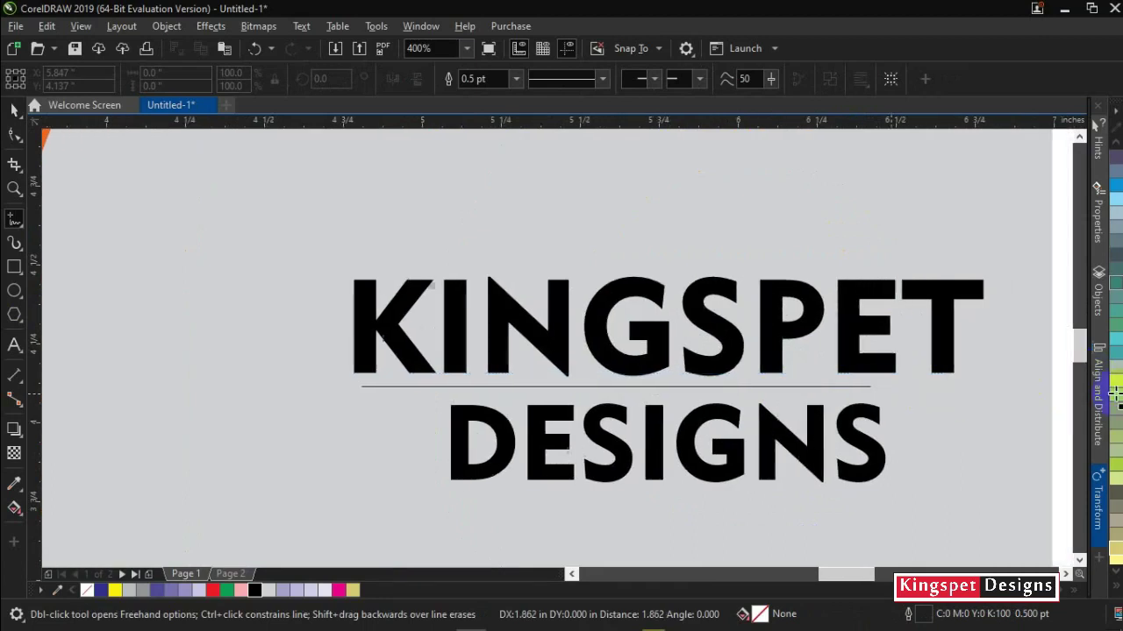
left_click(947, 385)
key("space")
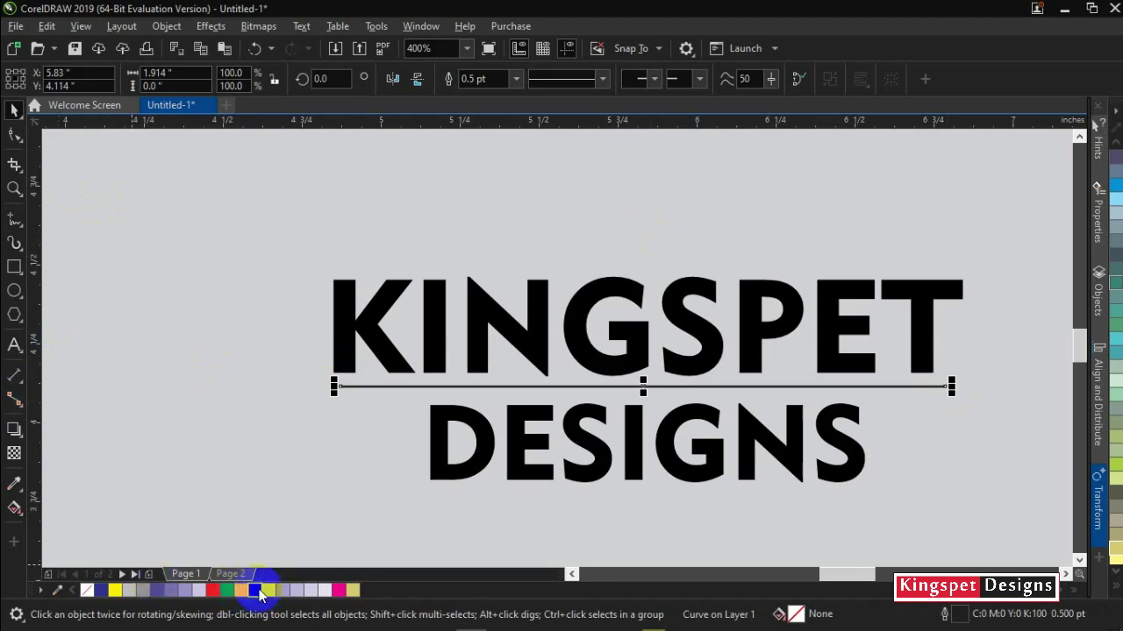
Step: Ungroup the two text lines and nudge DESIGNS up closer beneath the dividing line
left_click(640, 442)
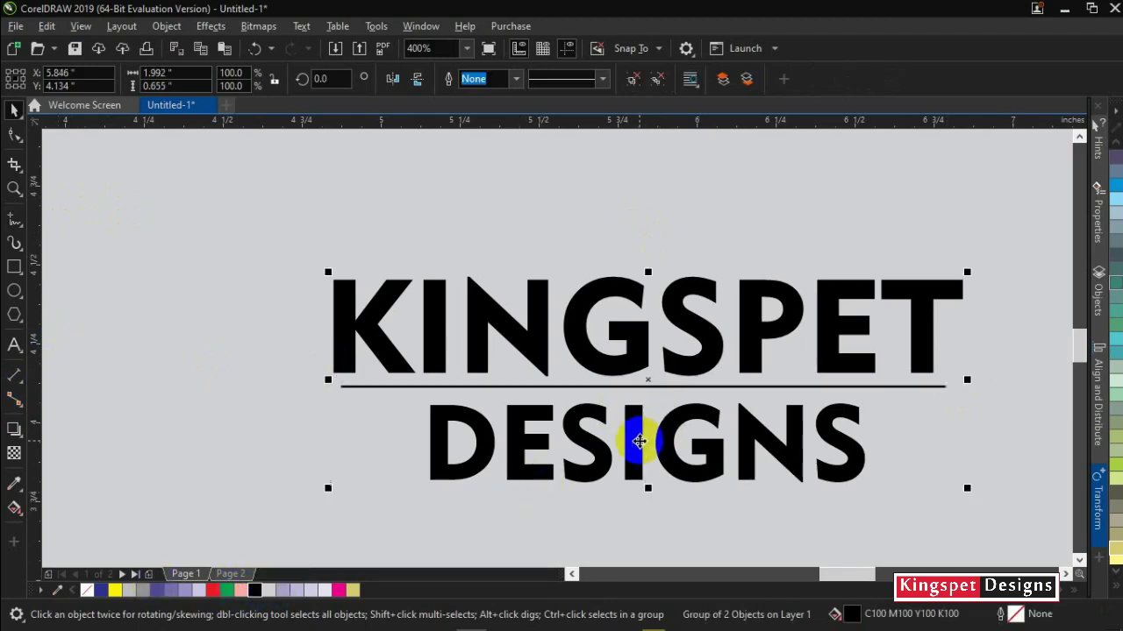
left_click(700, 303)
left_click(632, 79)
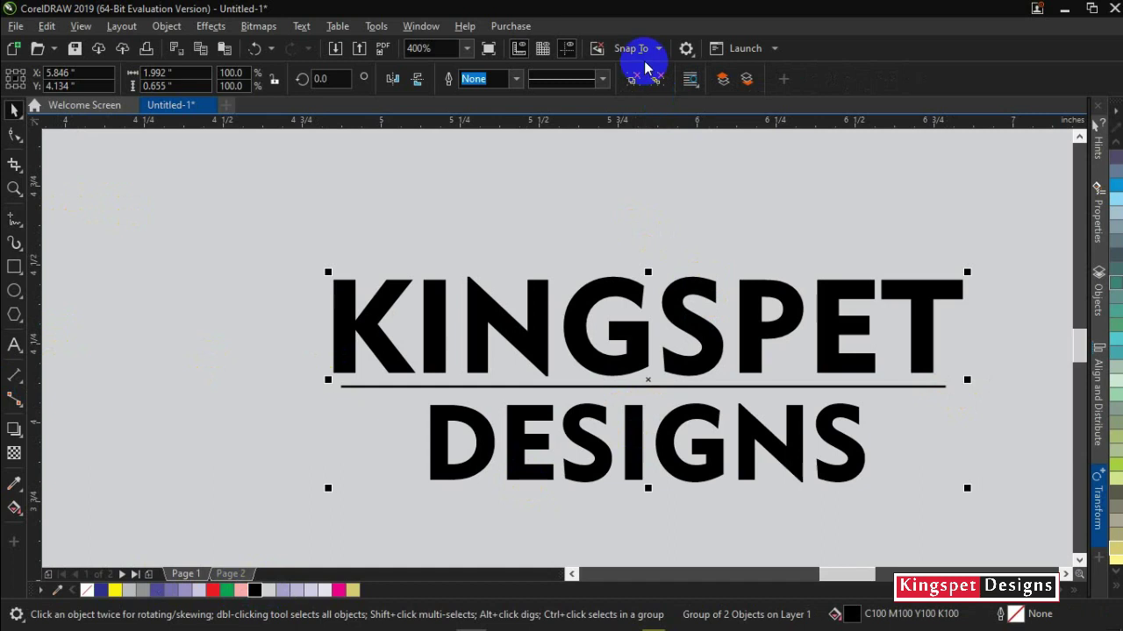
left_click(667, 448)
left_click(665, 443)
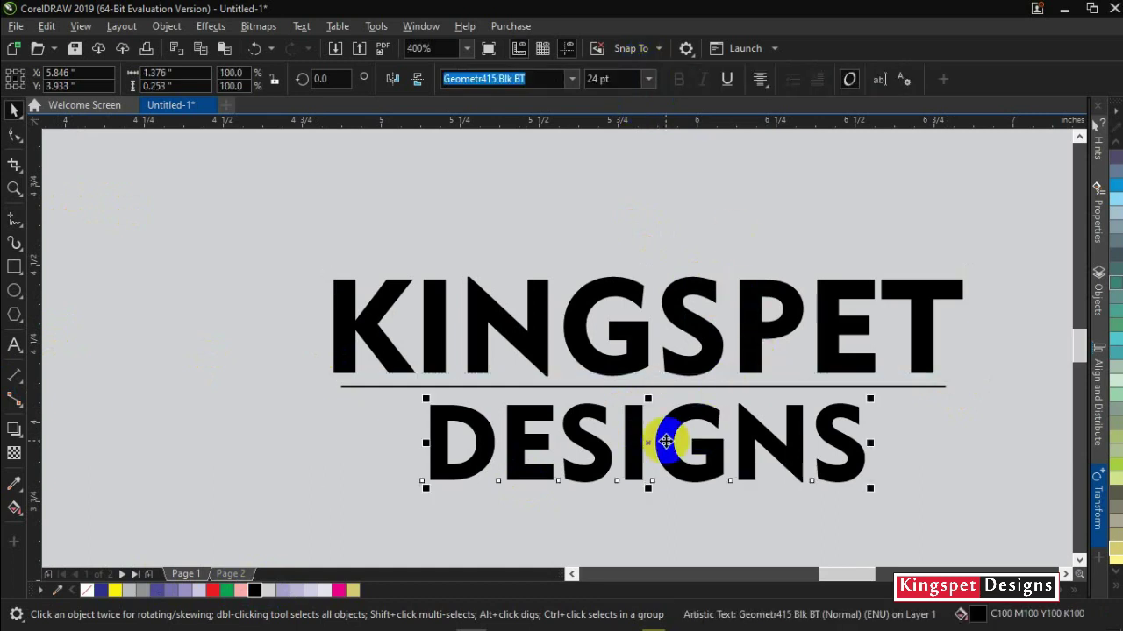
key("Up")
scroll(666, 432, "down", 2)
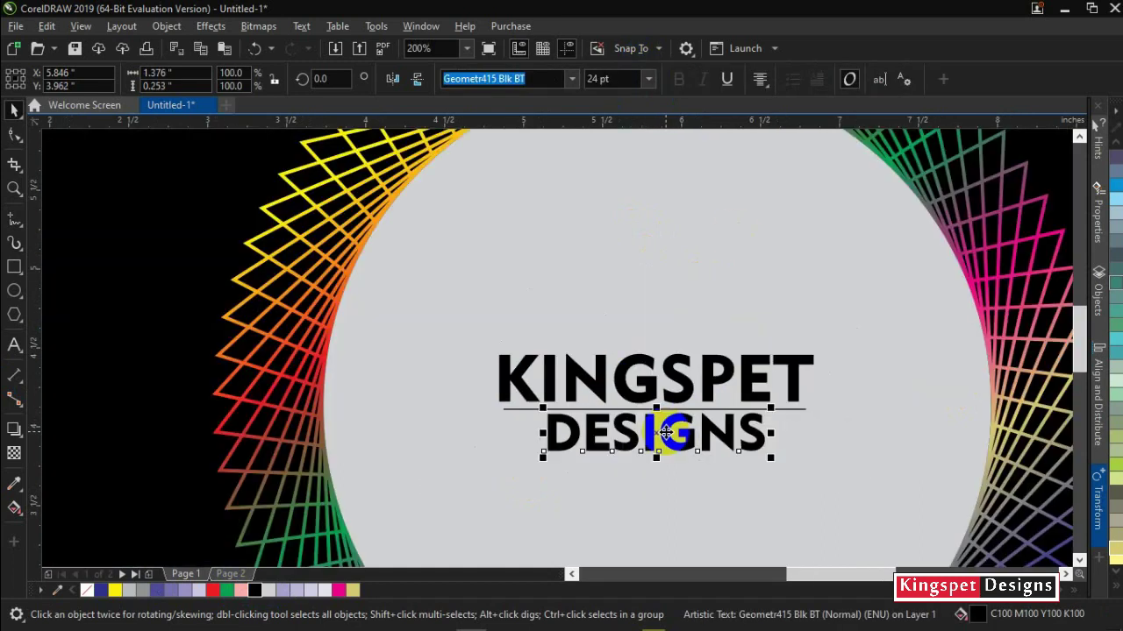
Step: Set the outline width of the dividing line to 1.5 pt
left_click(785, 413)
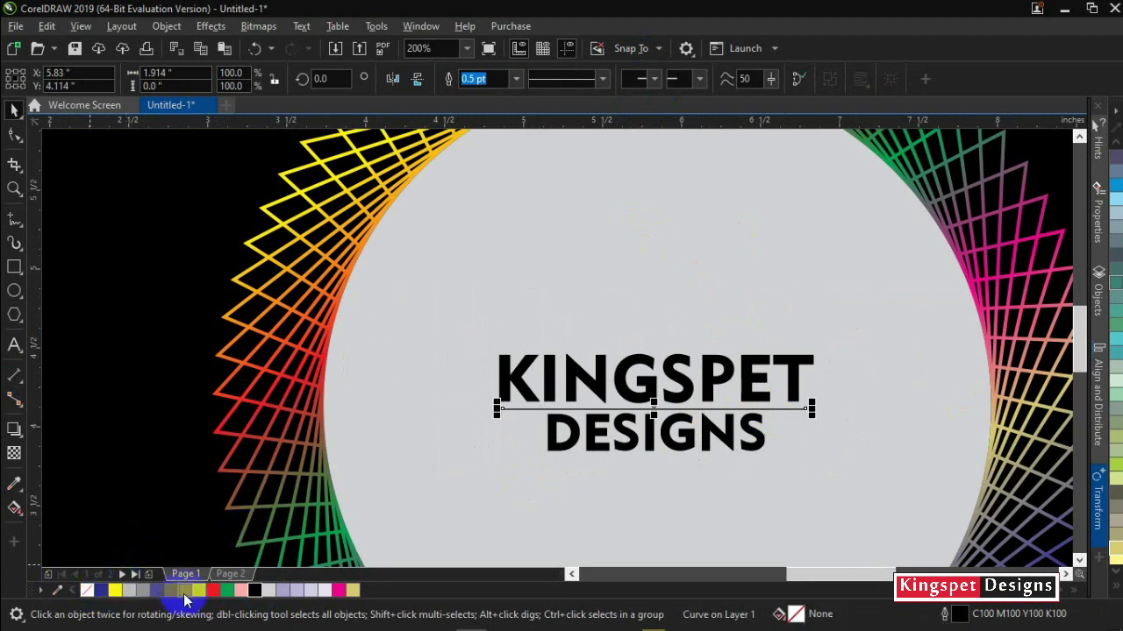
scroll(351, 446, "down", 2)
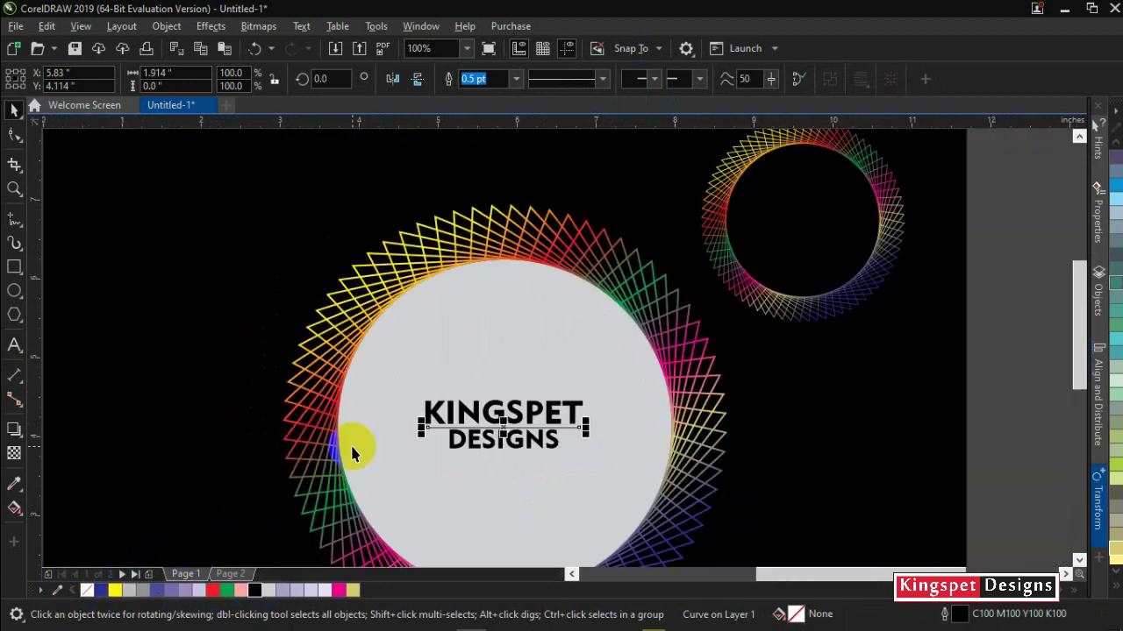
left_click(516, 79)
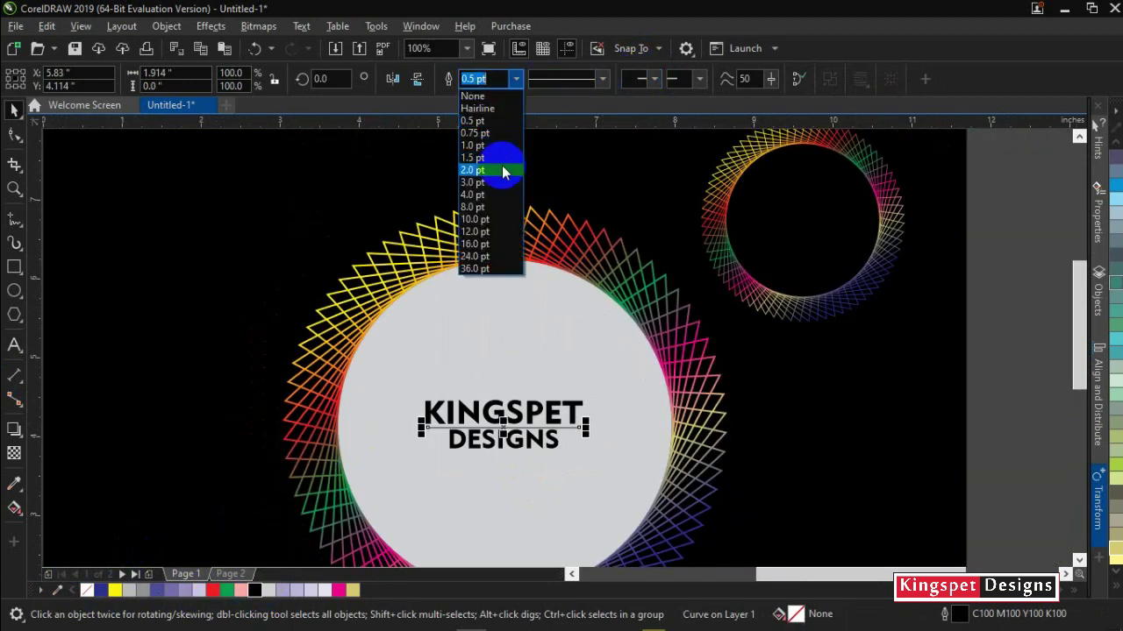
left_click(498, 160)
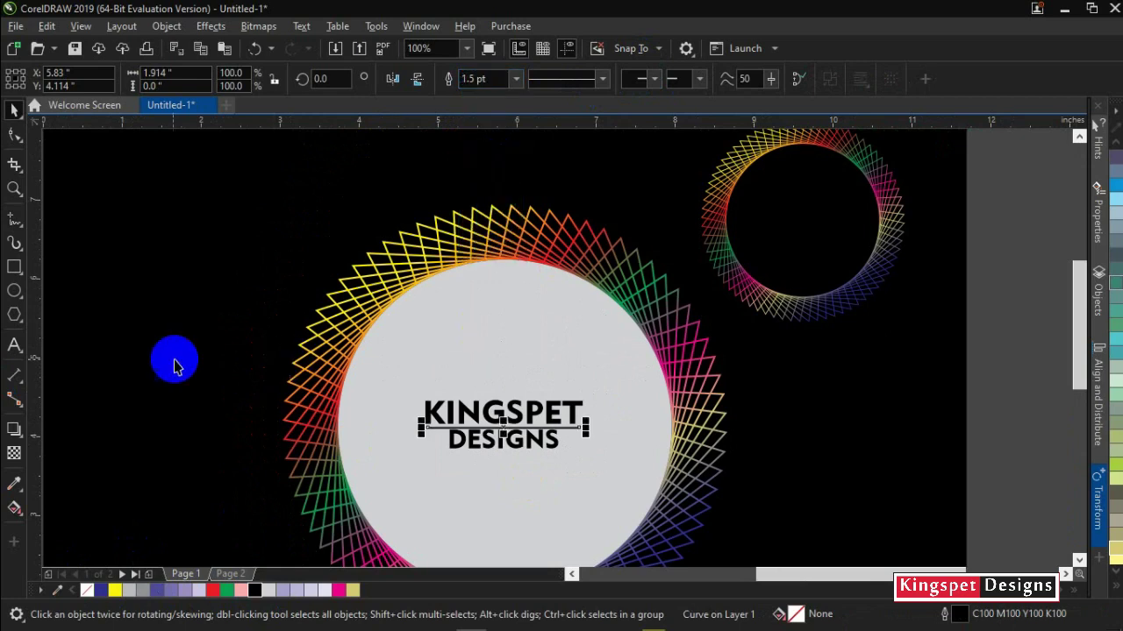
left_click(1043, 331)
left_click(860, 351)
Step: Add a concentric copy of the small gradient ring inside it, scaled down to about 1.95 in
scroll(861, 354, "down", 4)
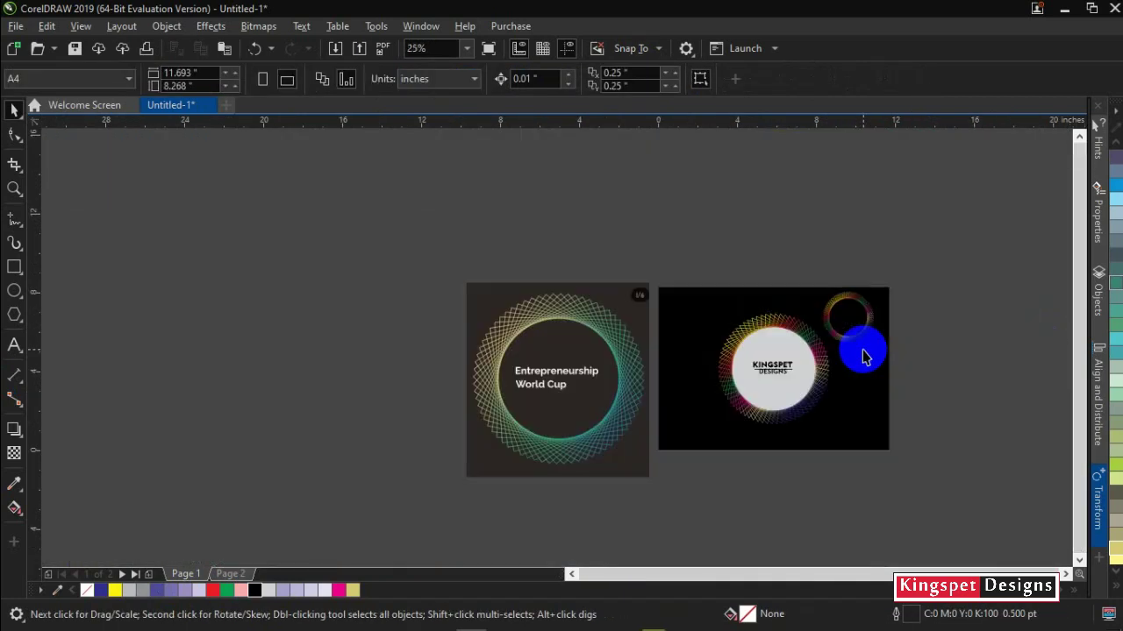
key("F4")
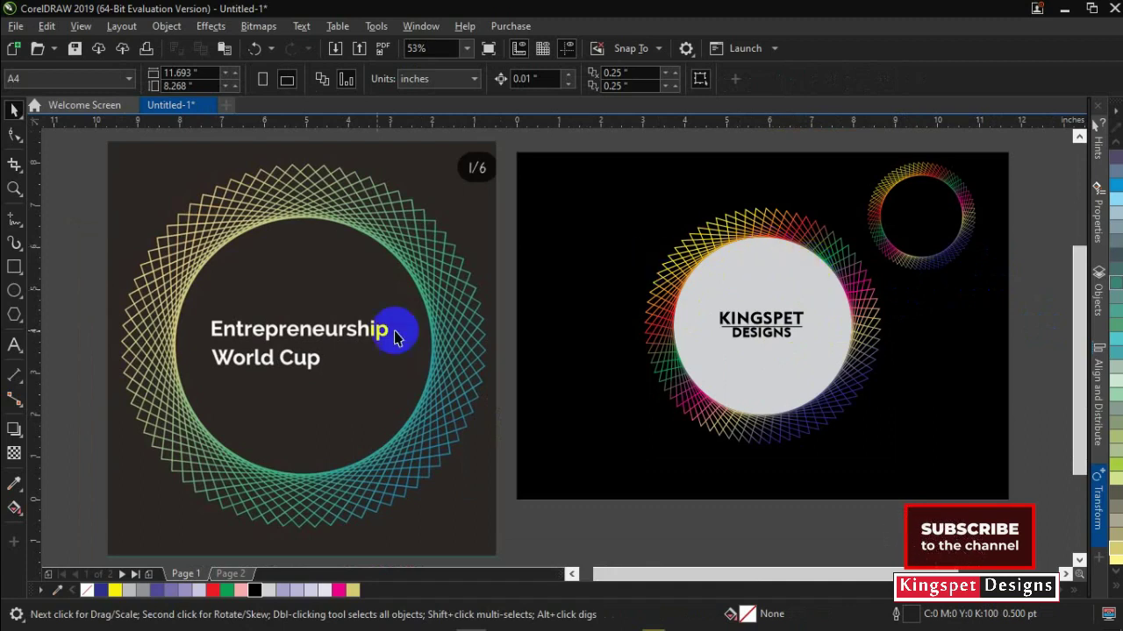
left_click_drag(917, 223, 947, 182)
scroll(972, 161, "up", 4)
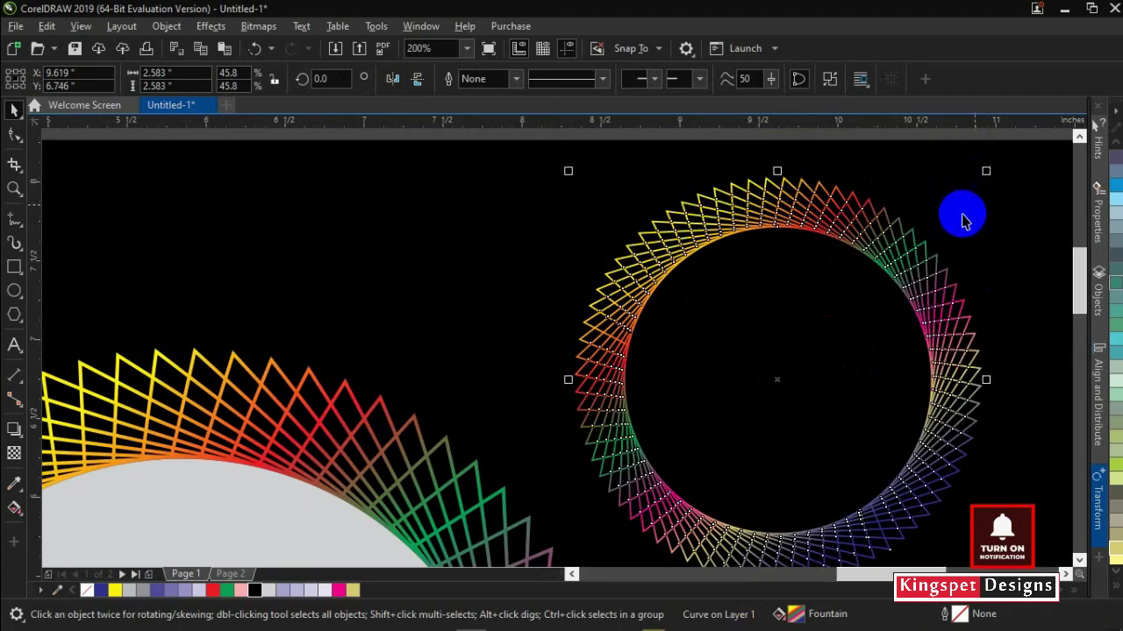
left_click_drag(986, 167, 972, 220)
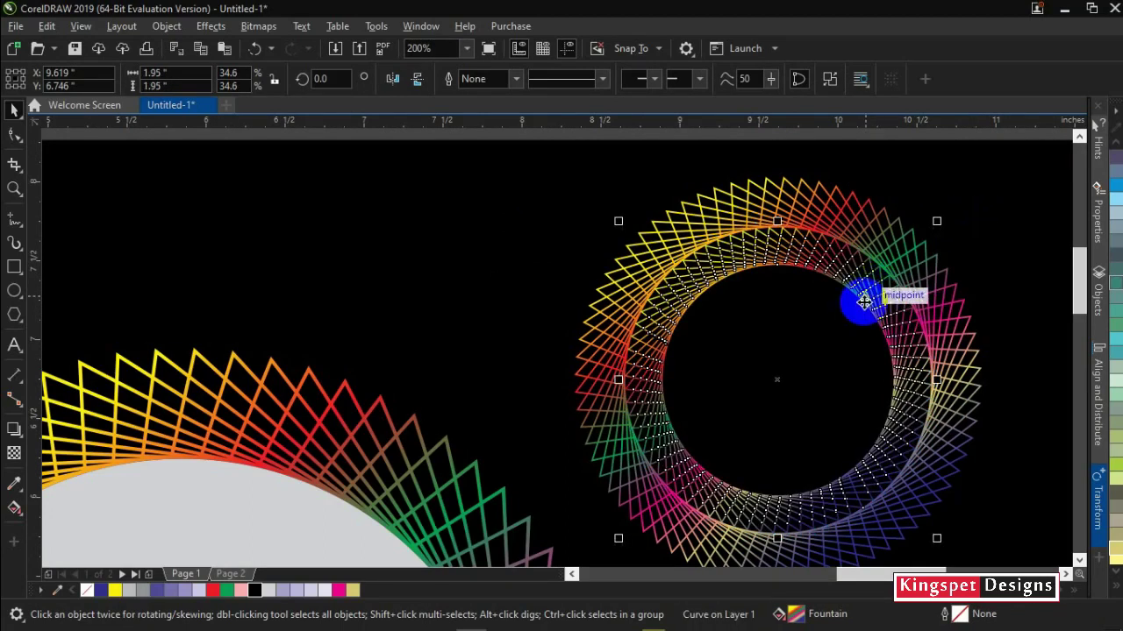
Step: Rotate the inner ring copy about its centre to about 348.1°
left_click(869, 288)
left_click_drag(939, 223, 954, 259)
left_click_drag(942, 221, 947, 235)
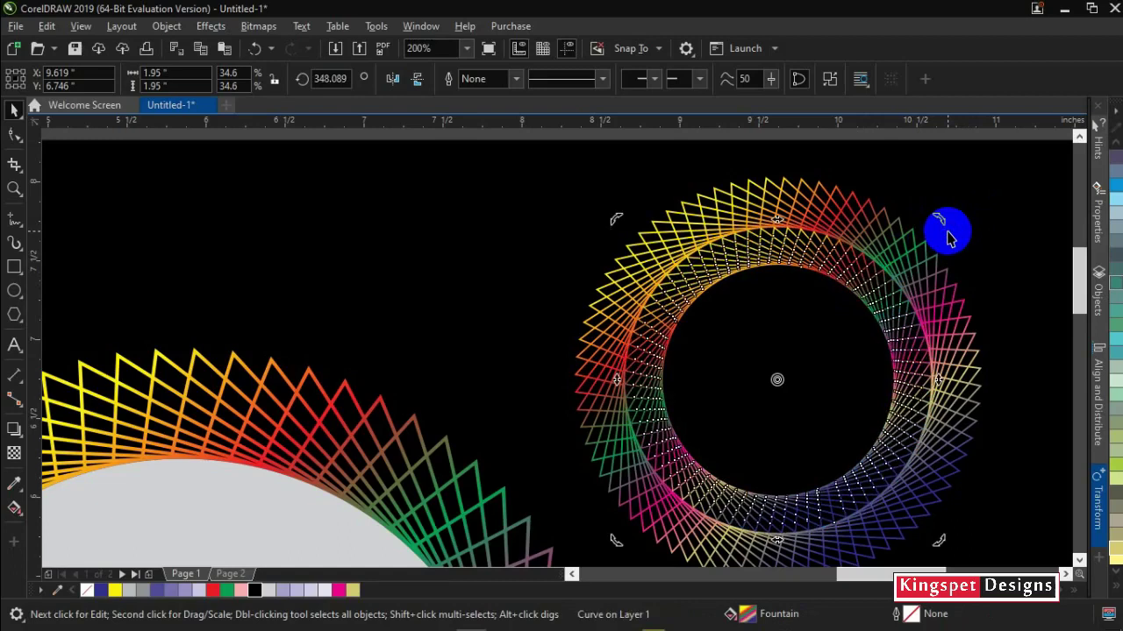
Step: Nest a third ring inside, rotated to about 336.2° and sized to about 1.46 in, plus a smaller fourth ring within it
key("ctrl+v")
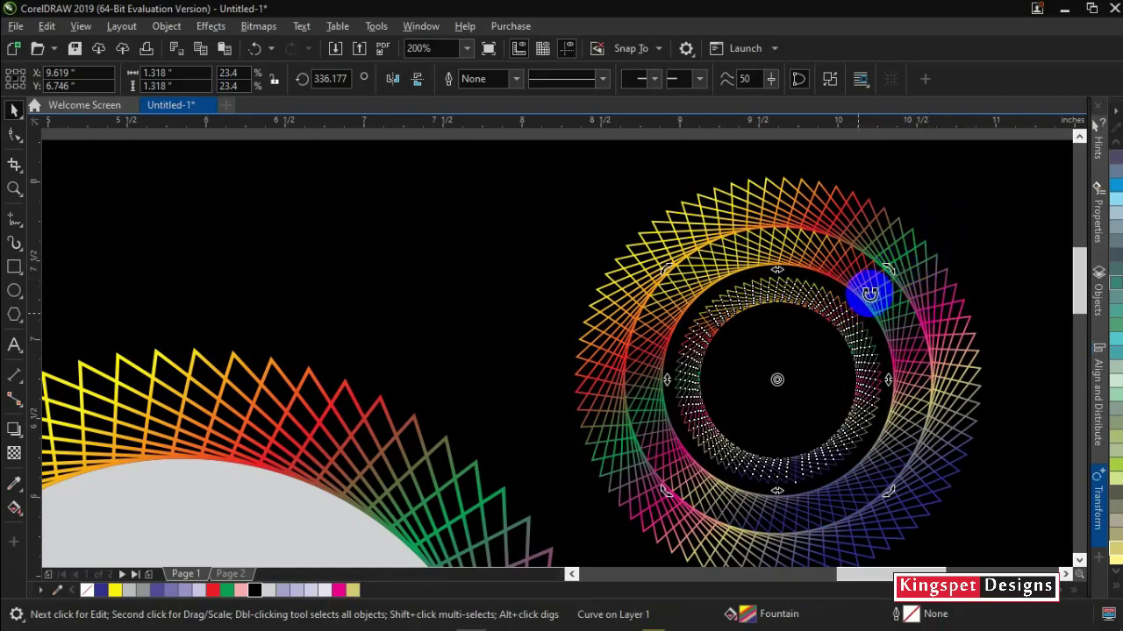
left_click_drag(883, 263, 903, 257)
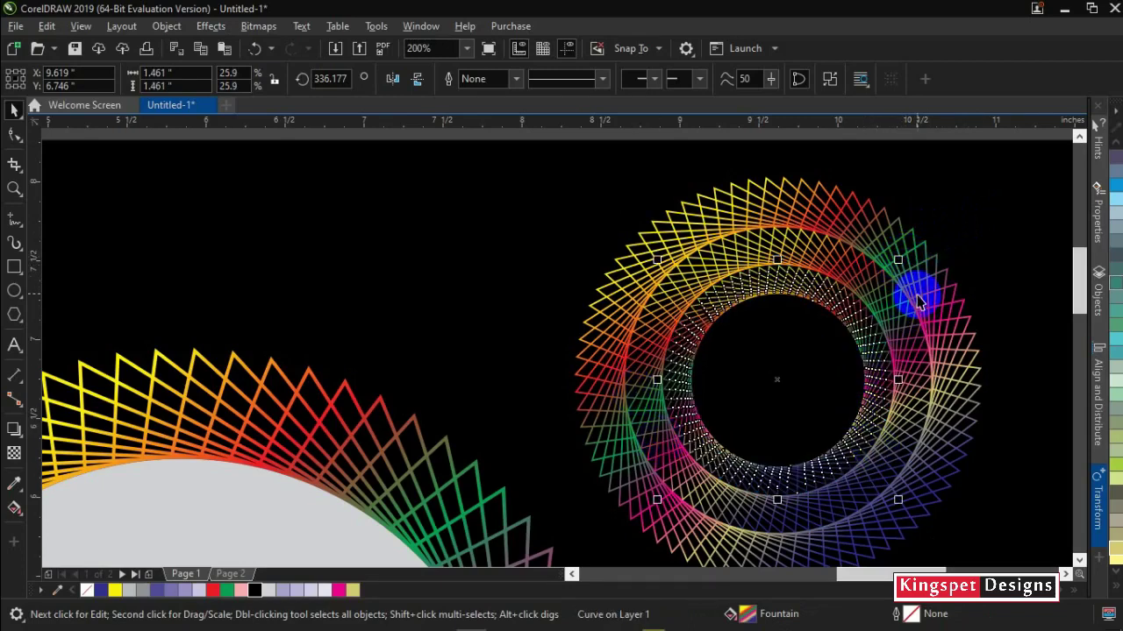
left_click_drag(909, 278, 868, 296)
left_click(855, 397)
Step: Delete the Entrepreneurship World Cup reference image and fit the page in view
scroll(855, 398, "down", 2)
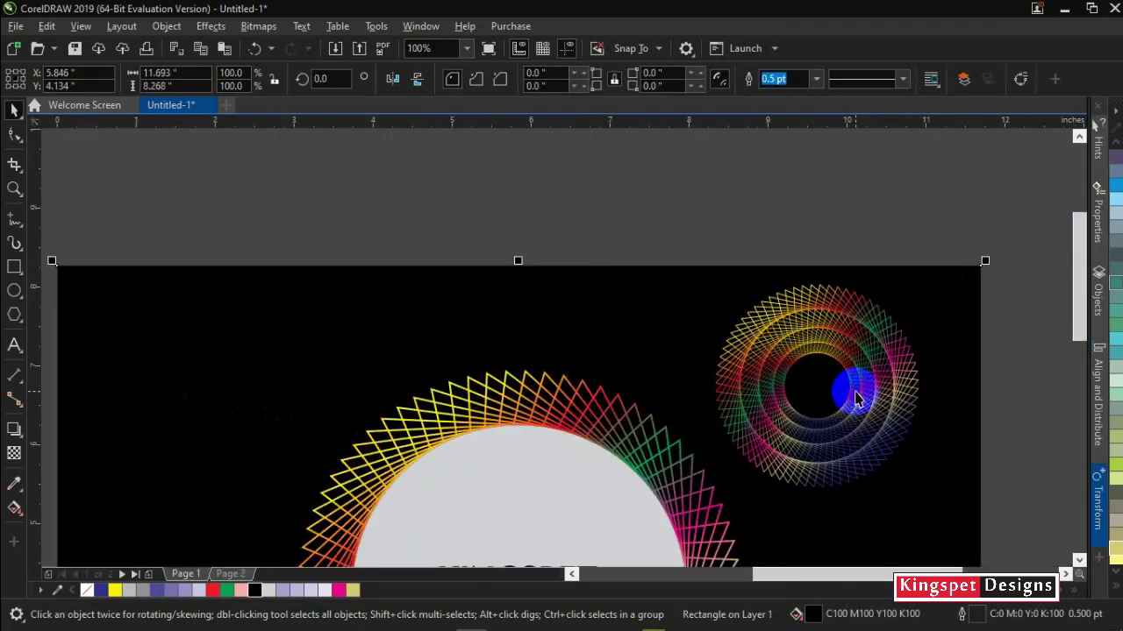
scroll(898, 390, "up", 2)
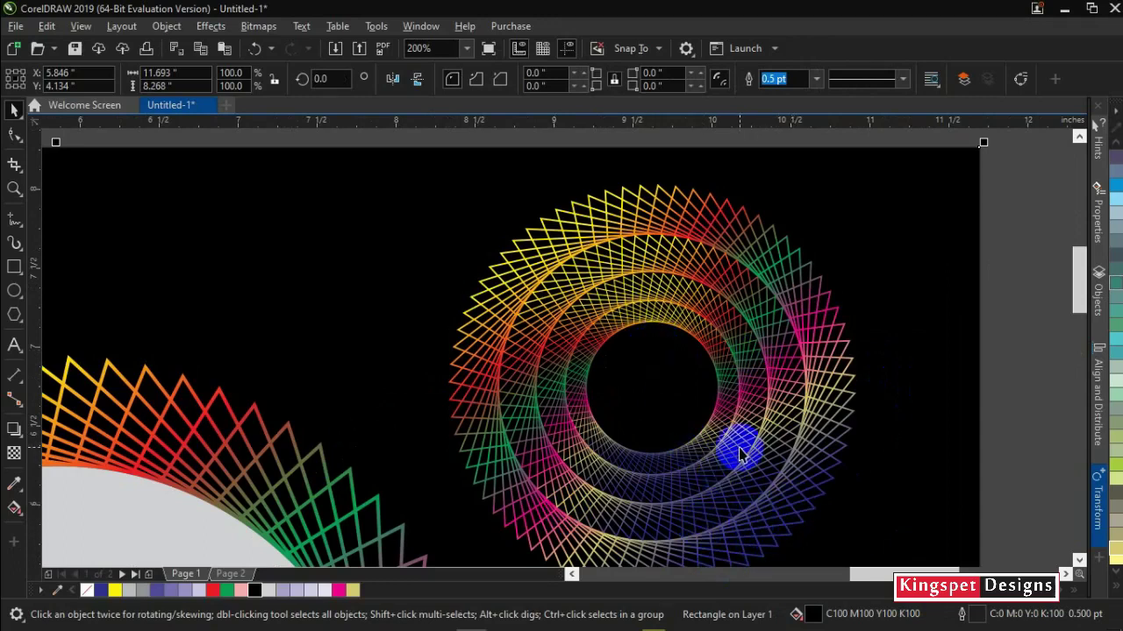
scroll(722, 440, "down", 6)
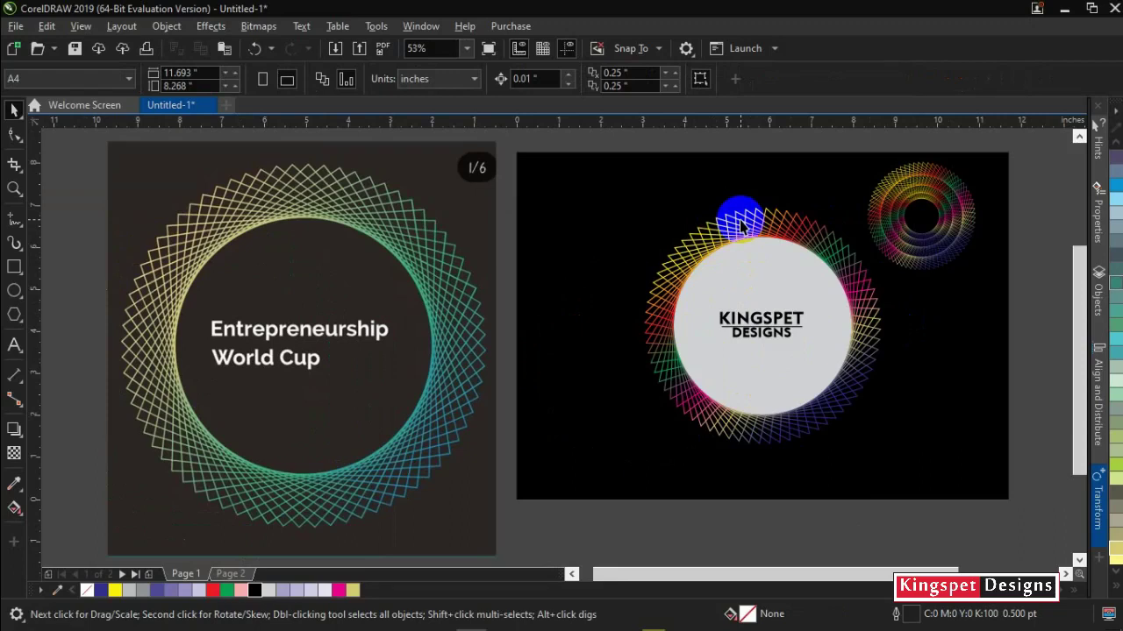
left_click(444, 313)
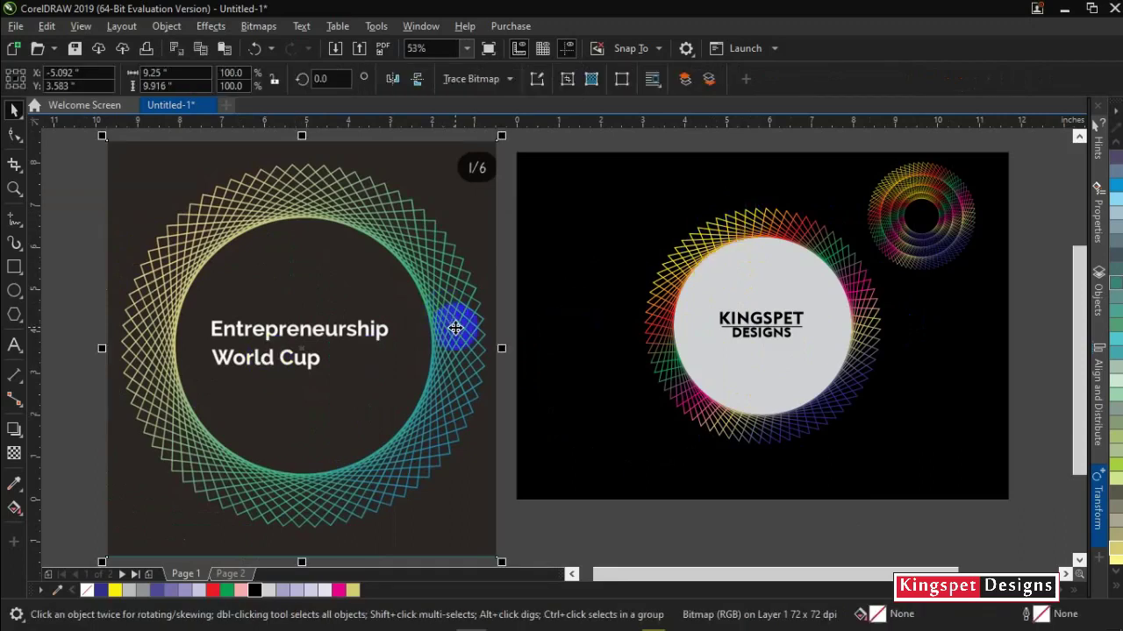
key("Delete")
key("shift+F4")
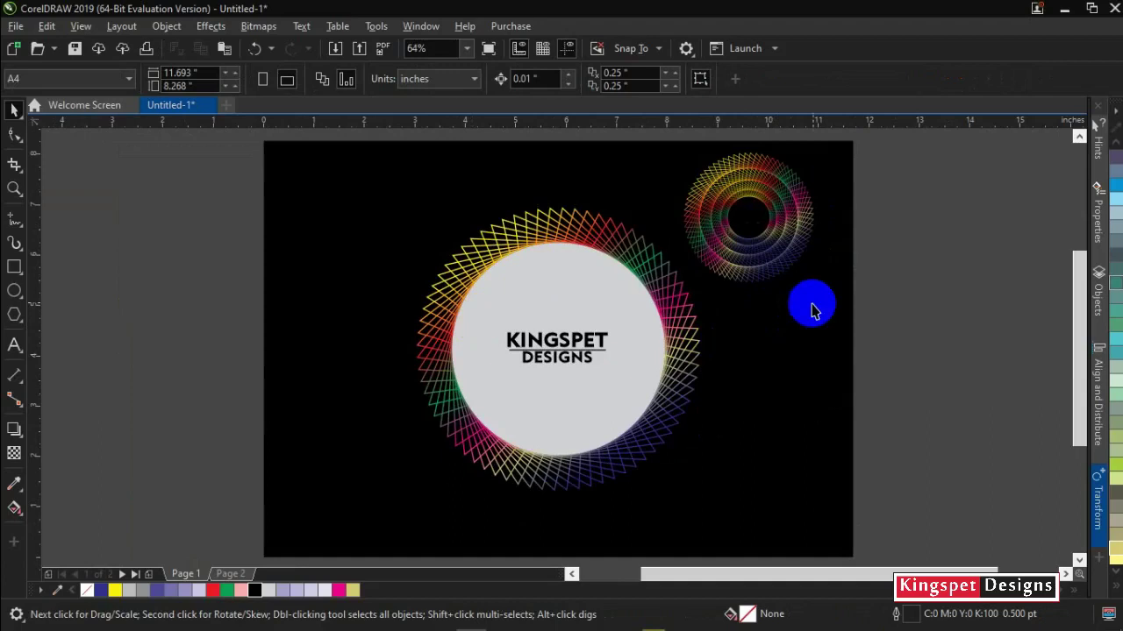